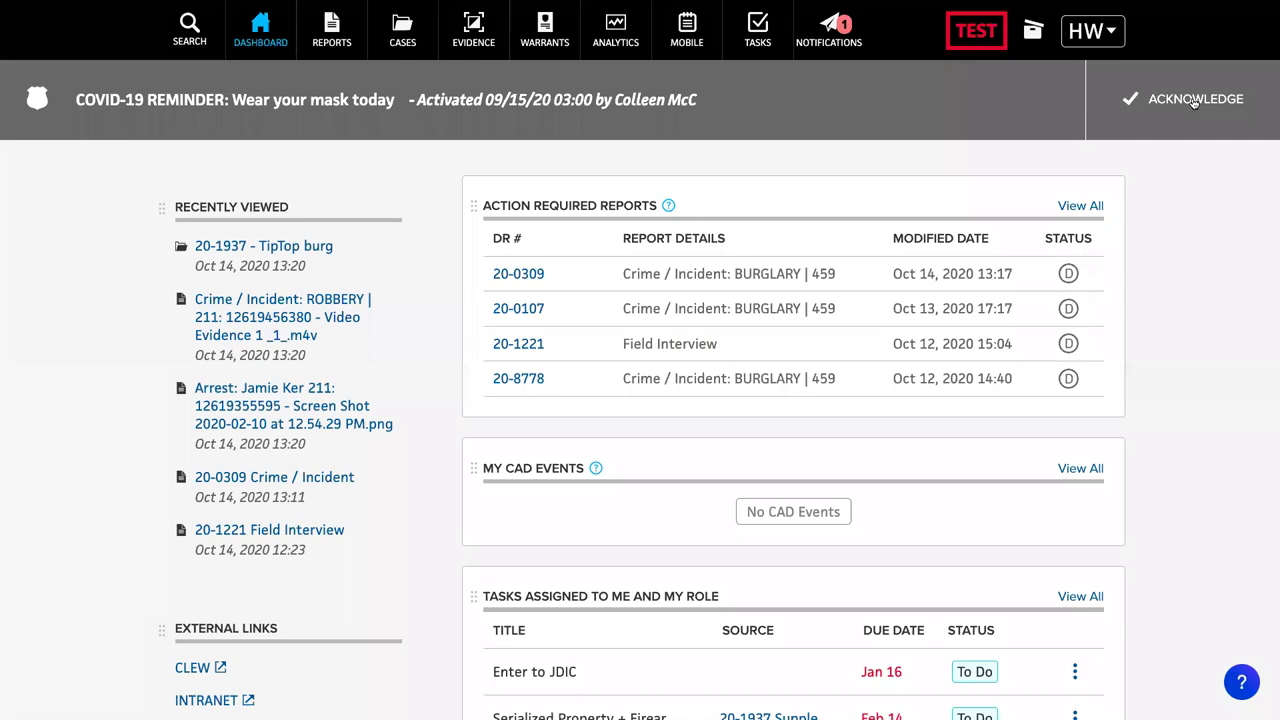
Acknowledge the COVID-19 reminder alert and check the latest notifications.
{"action": "left_click", "coordinate": [1194, 101]}
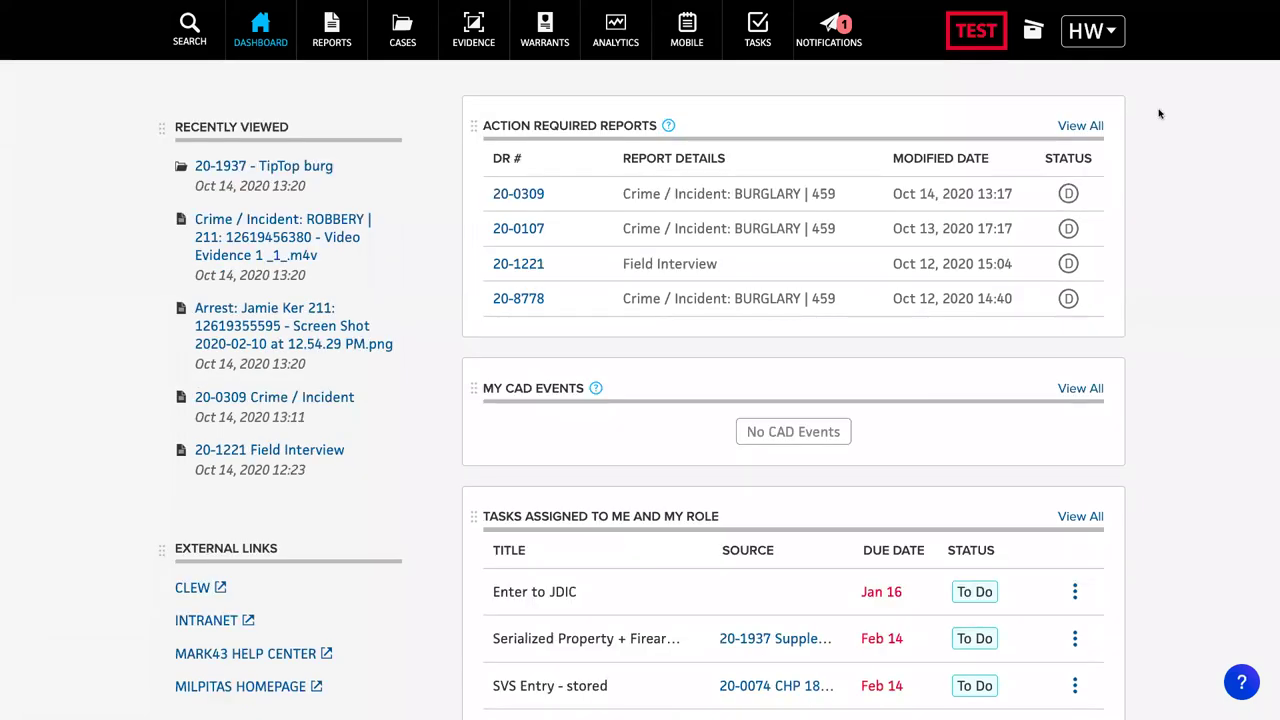
{"action": "left_click", "coordinate": [831, 36]}
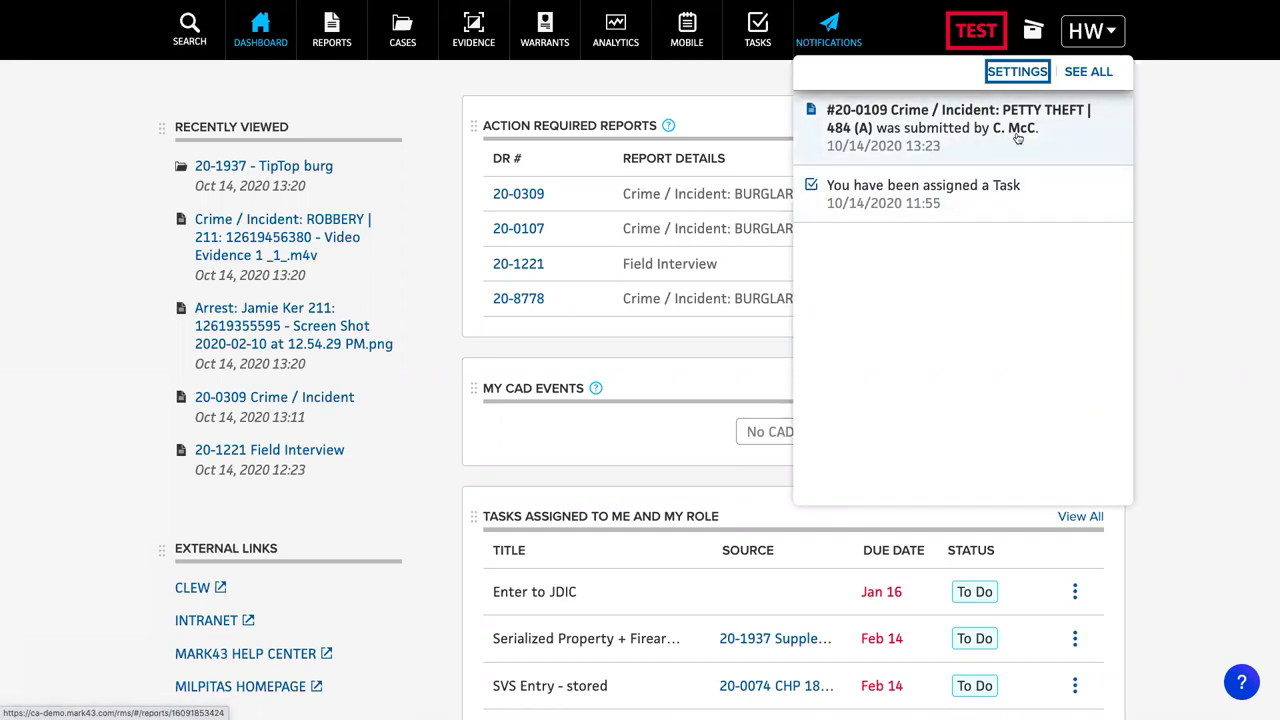
{"action": "left_click", "coordinate": [1180, 126]}
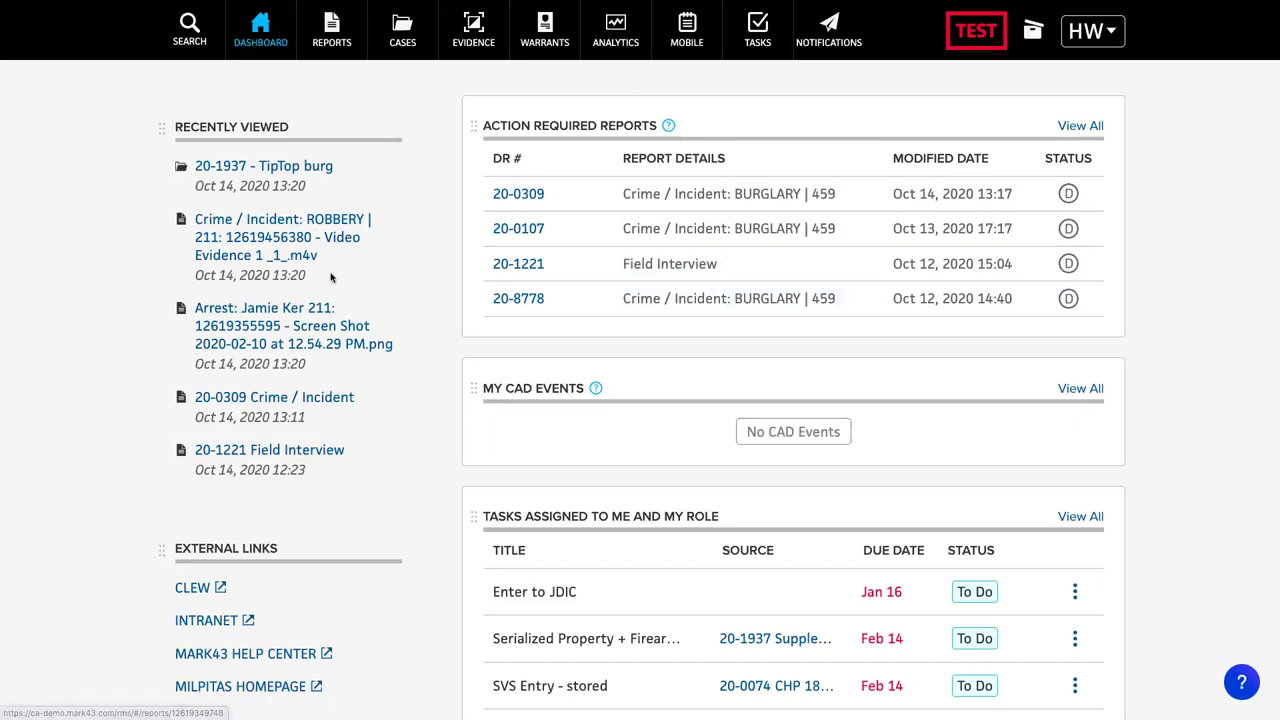
Review the dashboard sections through Recent Arrests and move the Recently Viewed section below External Links.
{"action": "scroll", "coordinate": [371, 294], "scroll_direction": "down", "scroll_amount": 3}
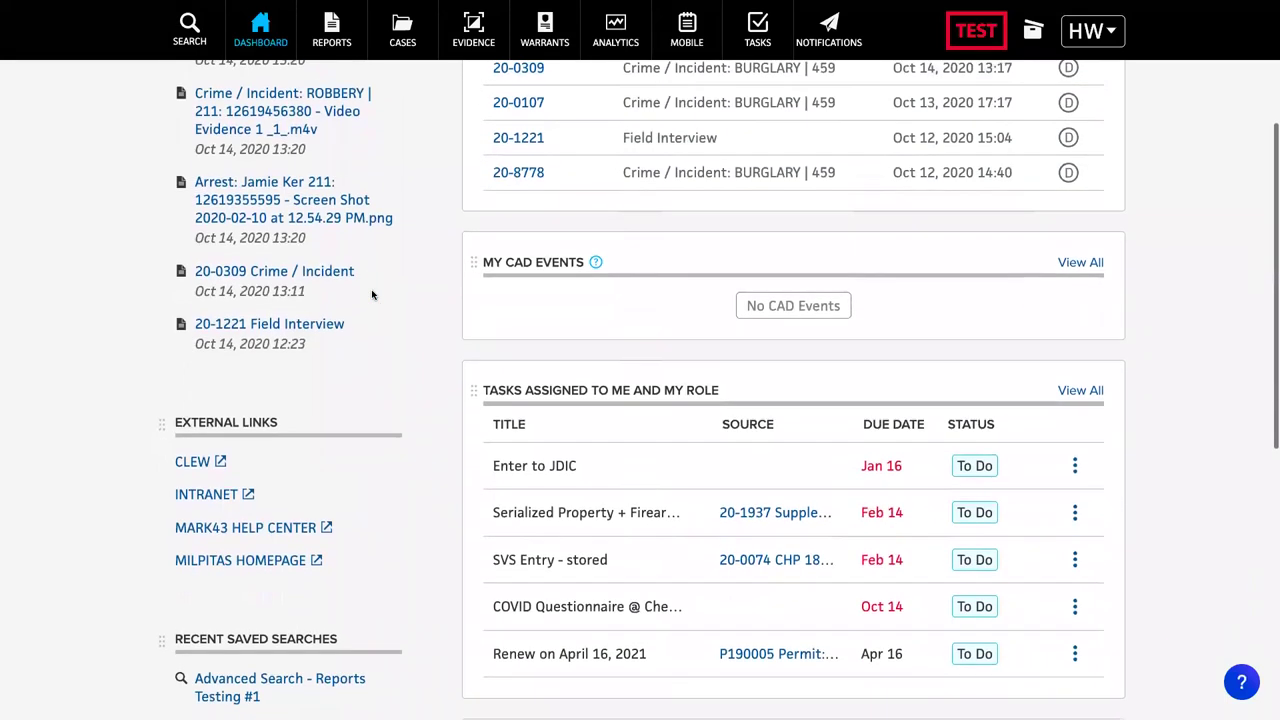
{"action": "scroll", "coordinate": [371, 294], "scroll_direction": "down", "scroll_amount": 1}
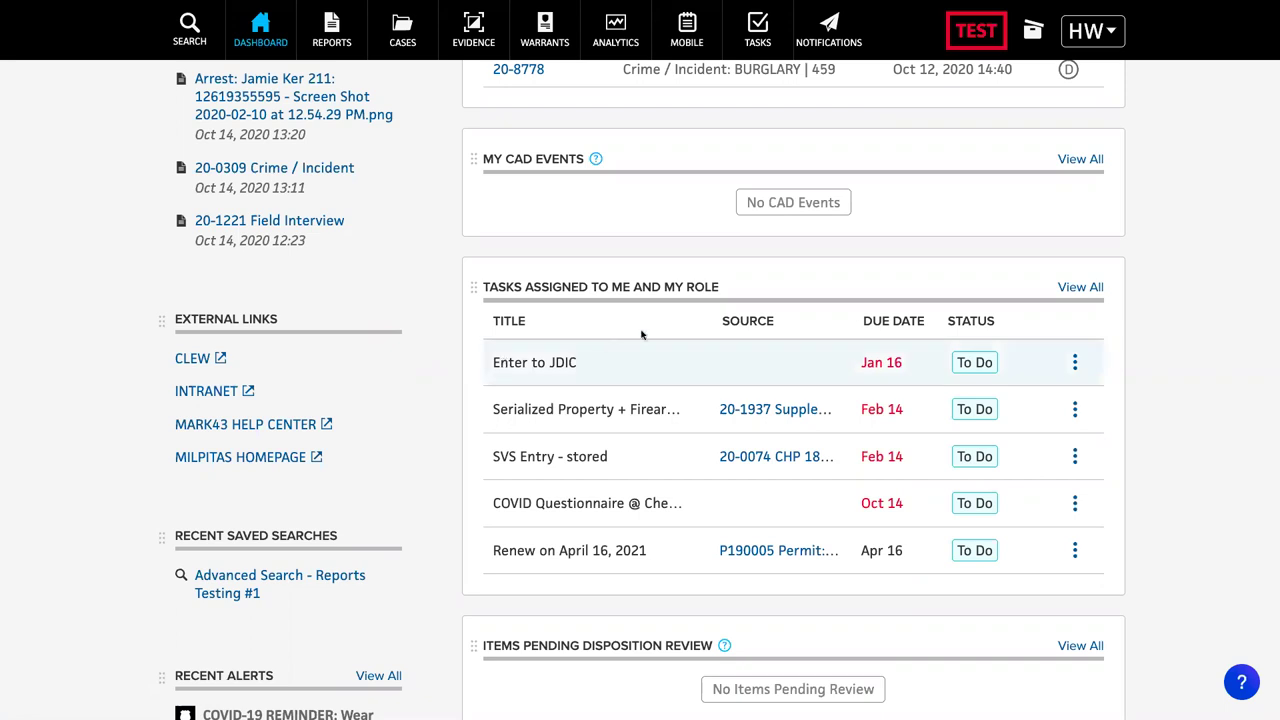
{"action": "scroll", "coordinate": [641, 335], "scroll_direction": "down", "scroll_amount": 5}
{"action": "scroll", "coordinate": [641, 335], "scroll_direction": "down", "scroll_amount": 4}
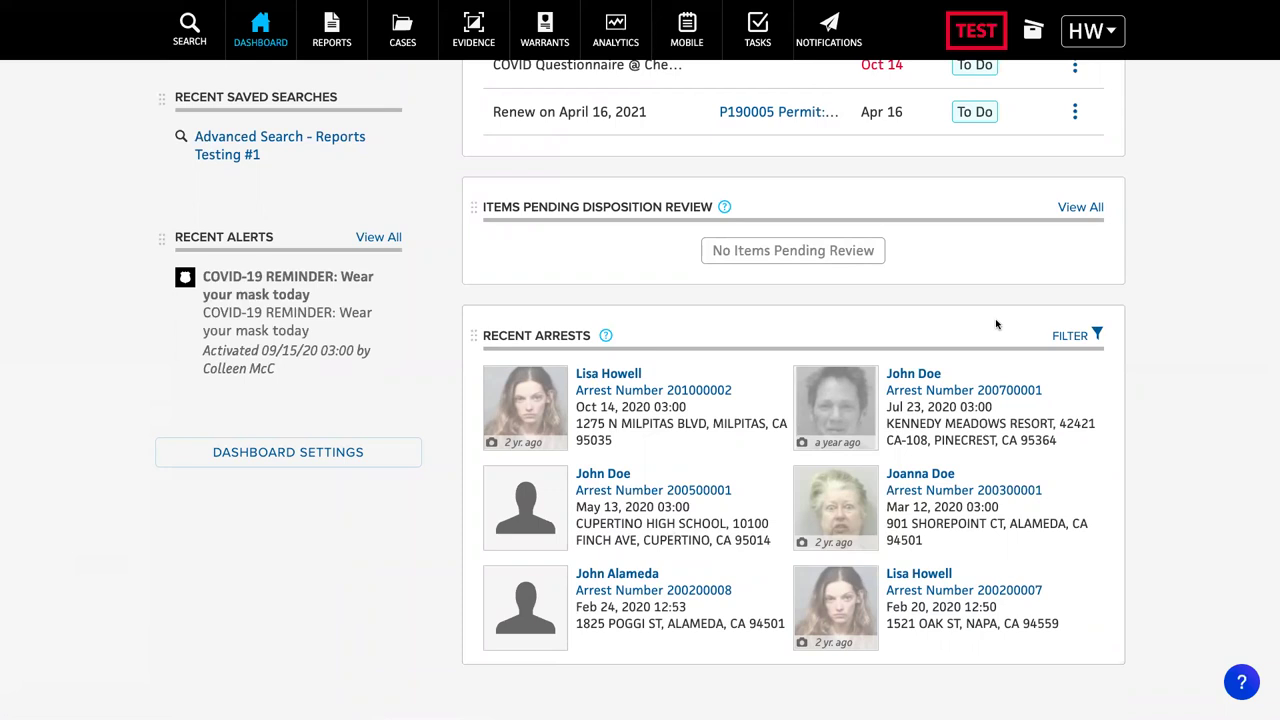
{"action": "scroll", "coordinate": [996, 324], "scroll_direction": "up", "scroll_amount": 3}
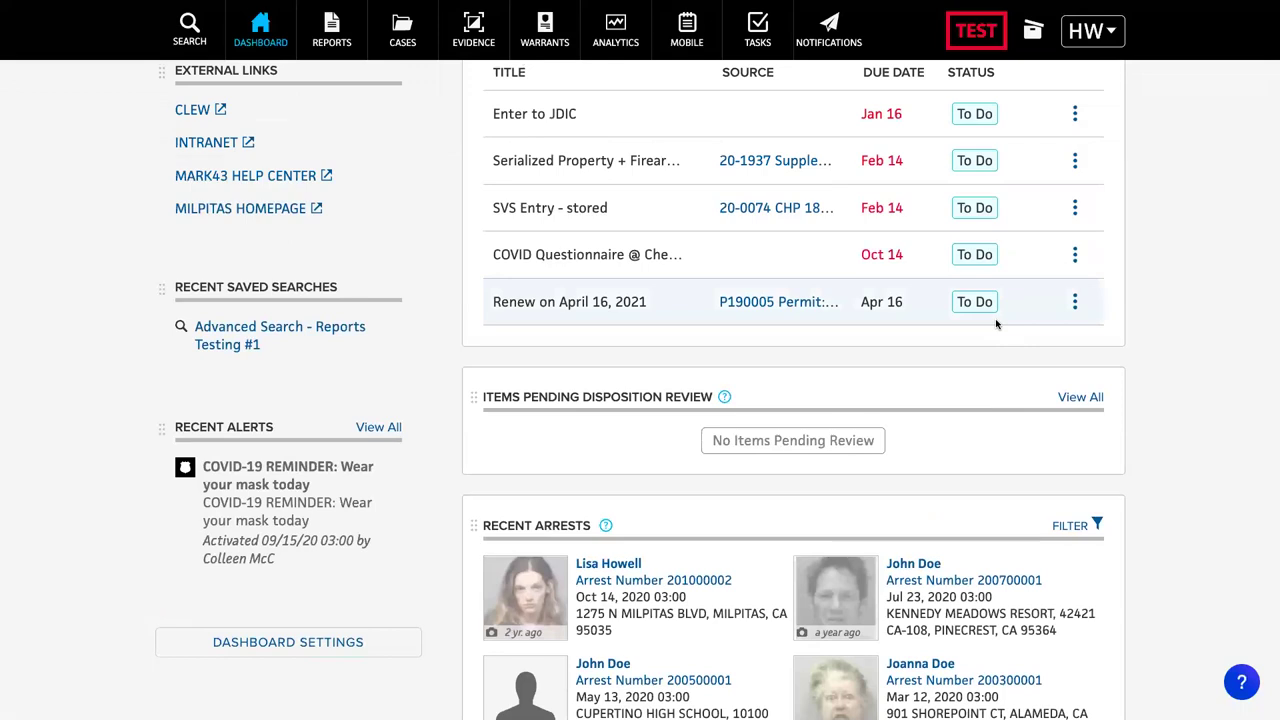
{"action": "scroll", "coordinate": [996, 324], "scroll_direction": "up", "scroll_amount": 3}
{"action": "scroll", "coordinate": [996, 324], "scroll_direction": "up", "scroll_amount": 3}
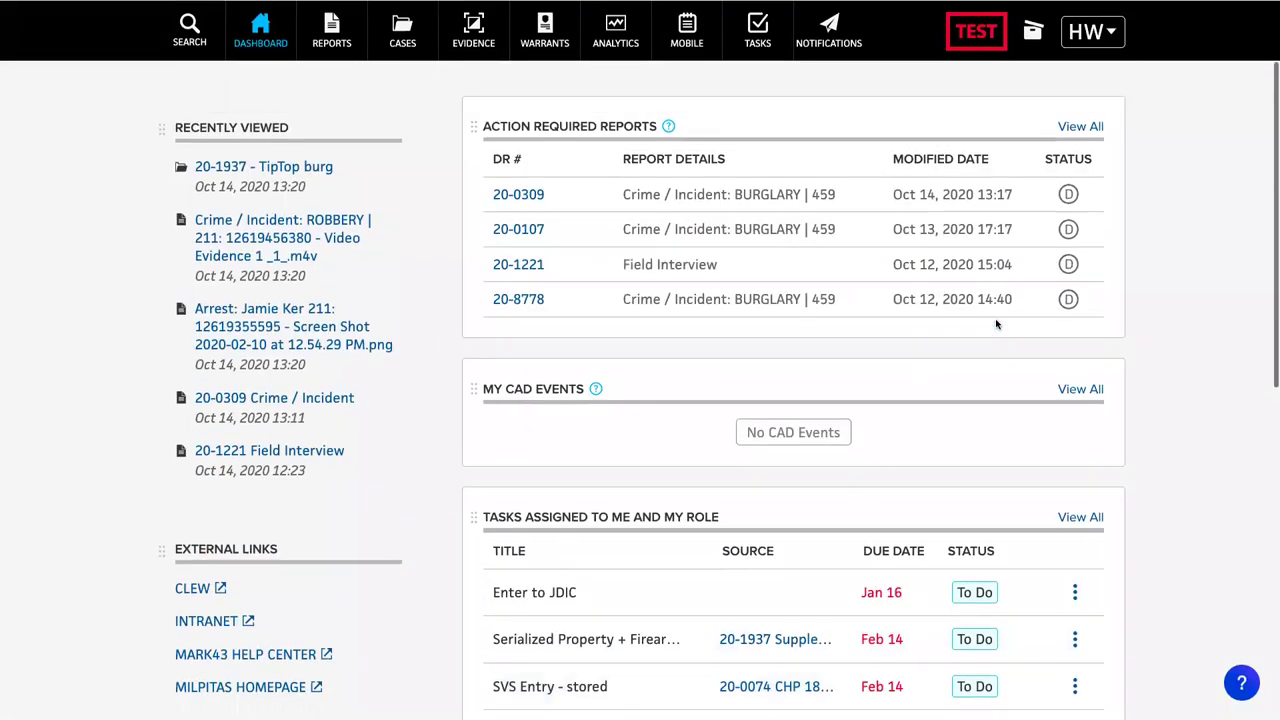
{"action": "left_click_drag", "start_coordinate": [160, 129], "coordinate": [157, 413]}
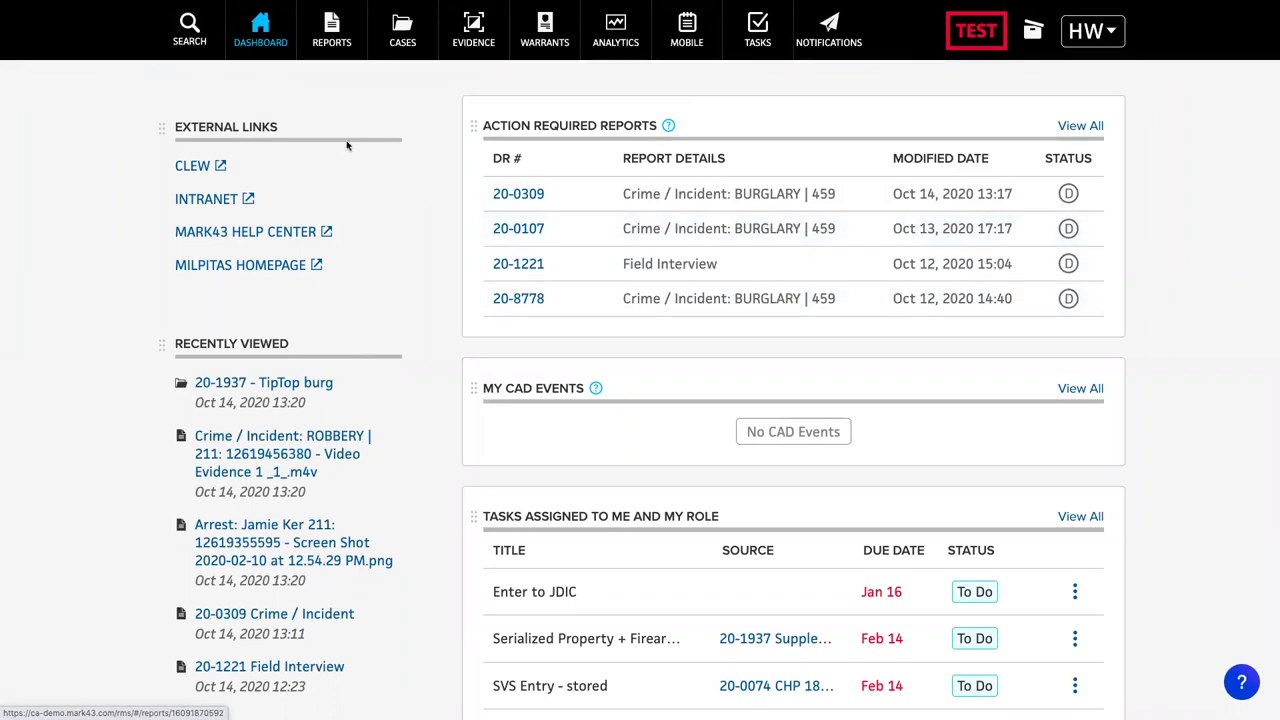
Run a quick search for a person's last name and open the advanced search for reports.
{"action": "left_click", "coordinate": [195, 42]}
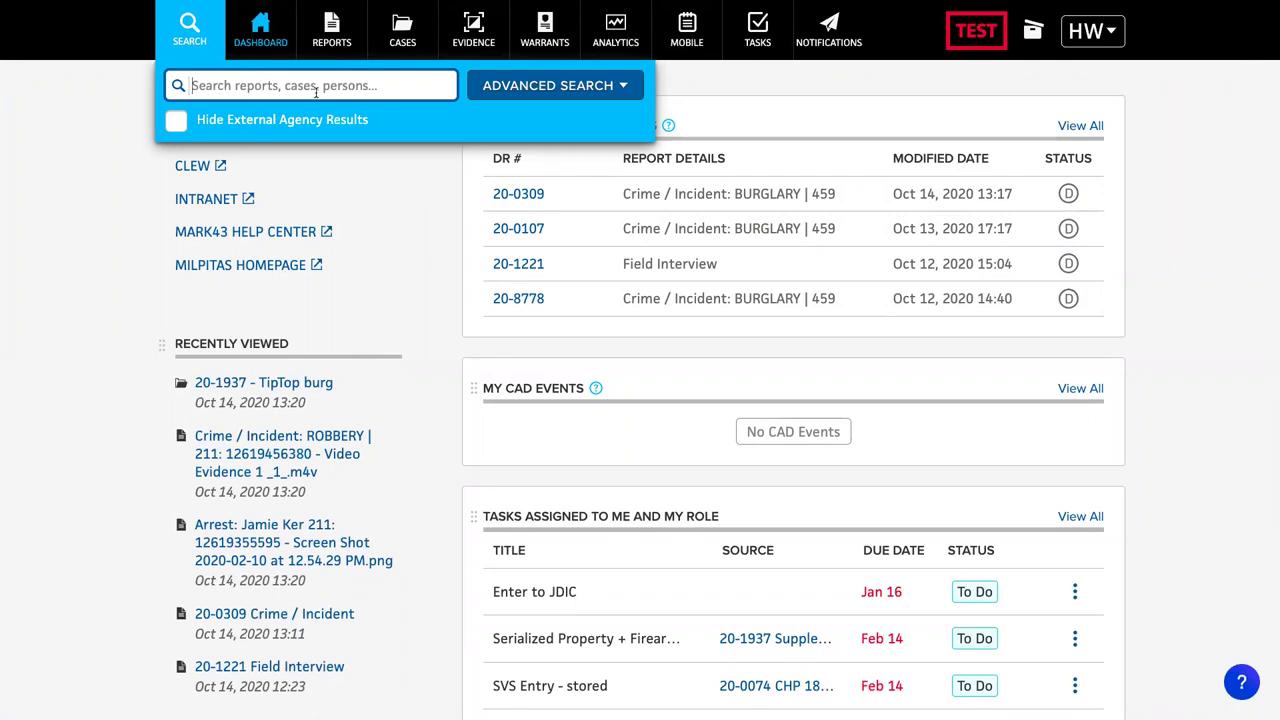
{"action": "type", "text": "howell"}
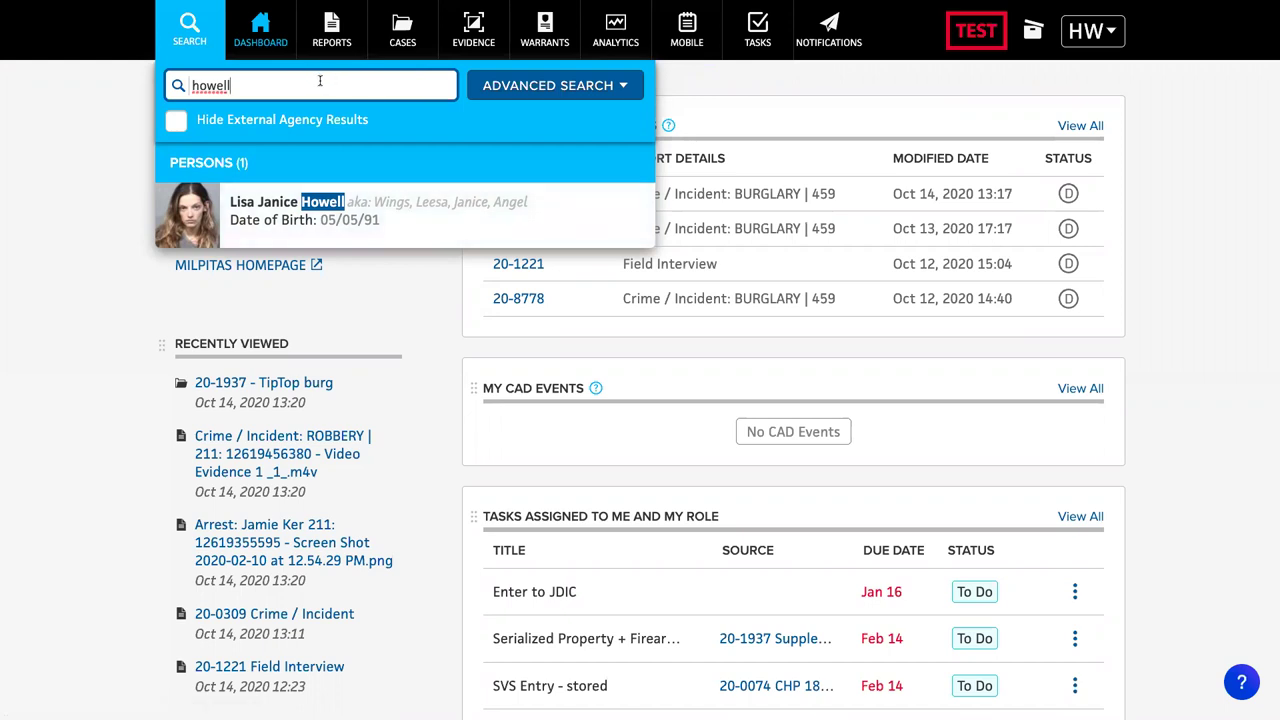
{"action": "left_click", "coordinate": [571, 86]}
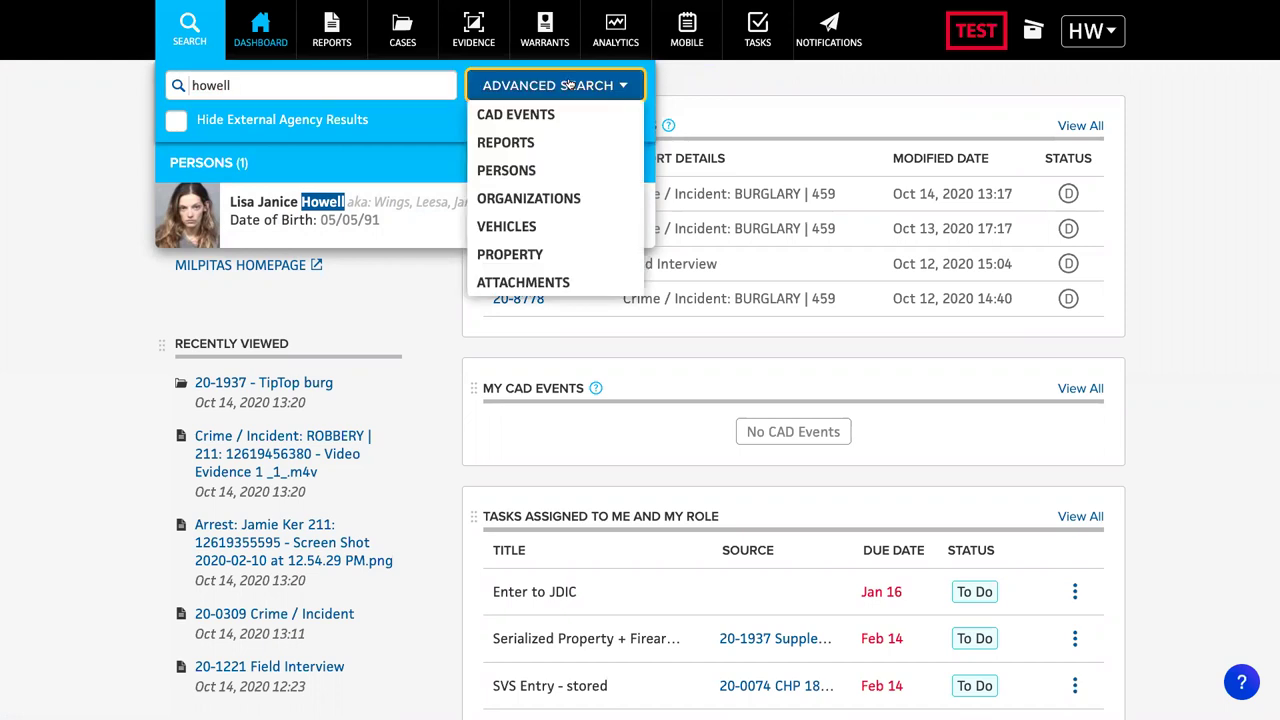
{"action": "left_click", "coordinate": [565, 148]}
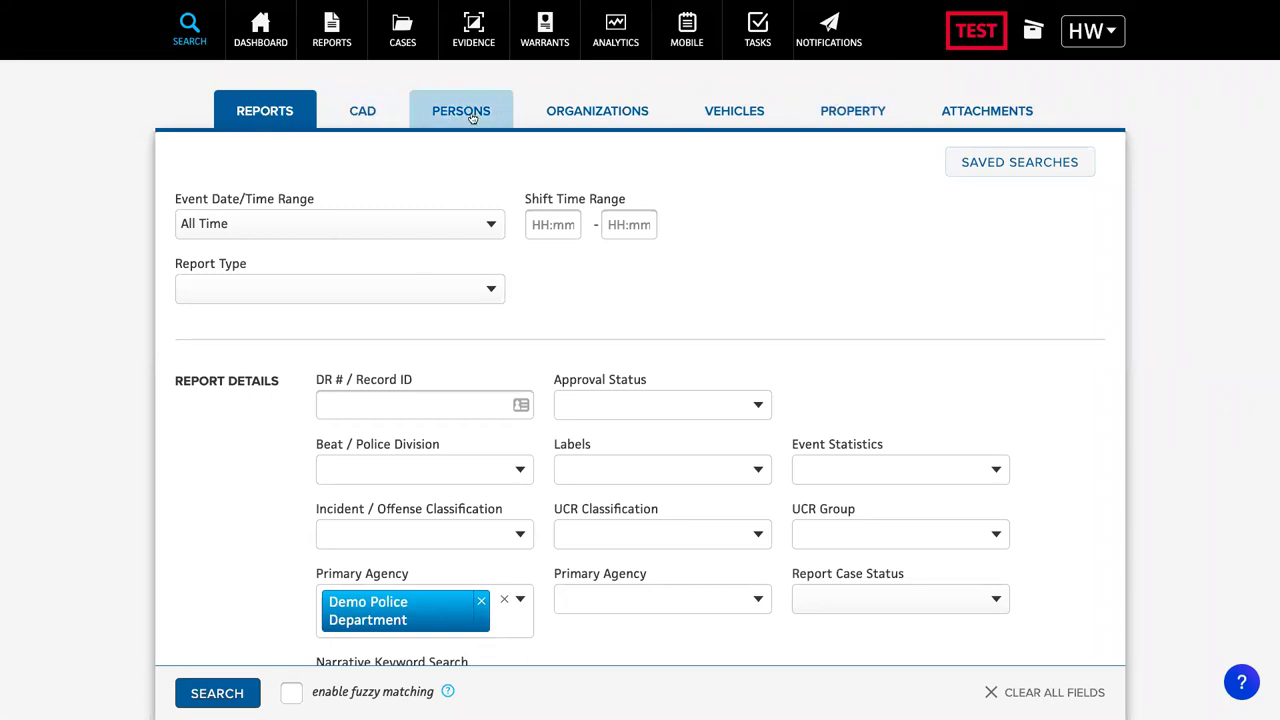
Expand the Involved Persons search criteria and examine the available fields, including physical characteristics and identifiers.
{"action": "scroll", "coordinate": [741, 207], "scroll_direction": "down", "scroll_amount": 6}
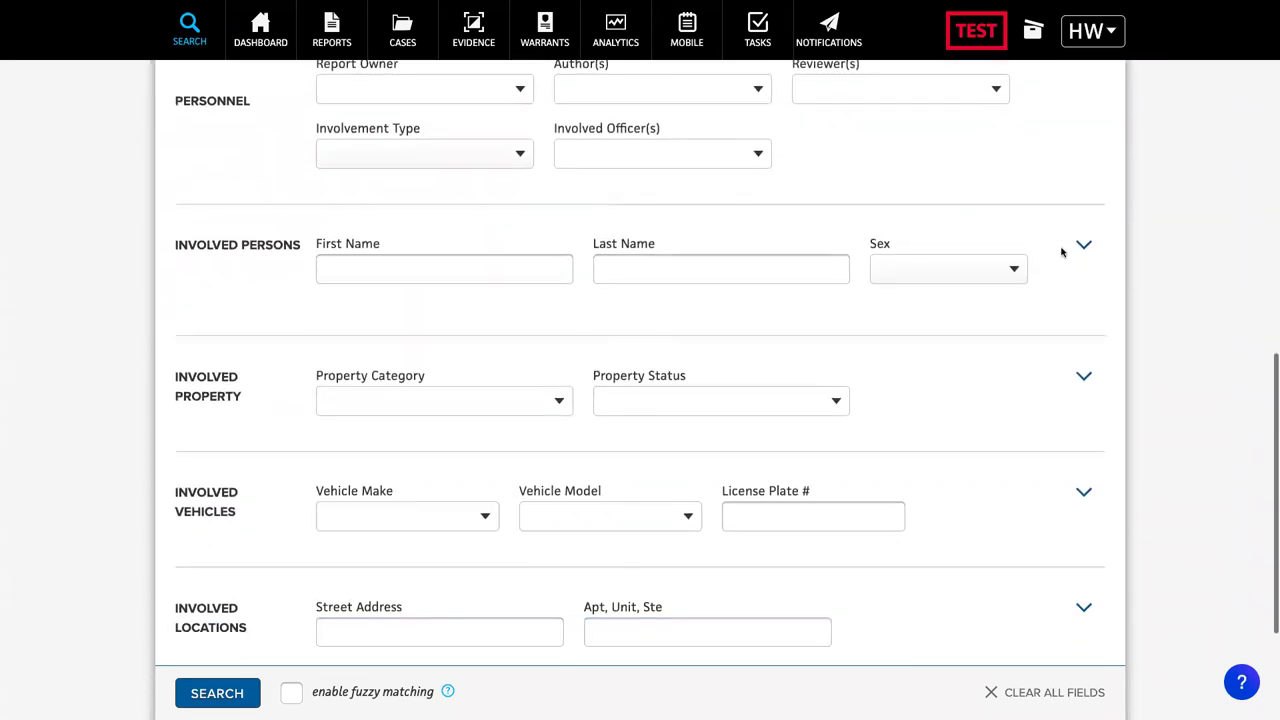
{"action": "left_click", "coordinate": [1088, 246]}
{"action": "scroll", "coordinate": [1040, 265], "scroll_direction": "up", "scroll_amount": 3}
{"action": "scroll", "coordinate": [1036, 262], "scroll_direction": "up", "scroll_amount": 5}
{"action": "scroll", "coordinate": [1036, 262], "scroll_direction": "down", "scroll_amount": 5}
{"action": "scroll", "coordinate": [1036, 262], "scroll_direction": "down", "scroll_amount": 12}
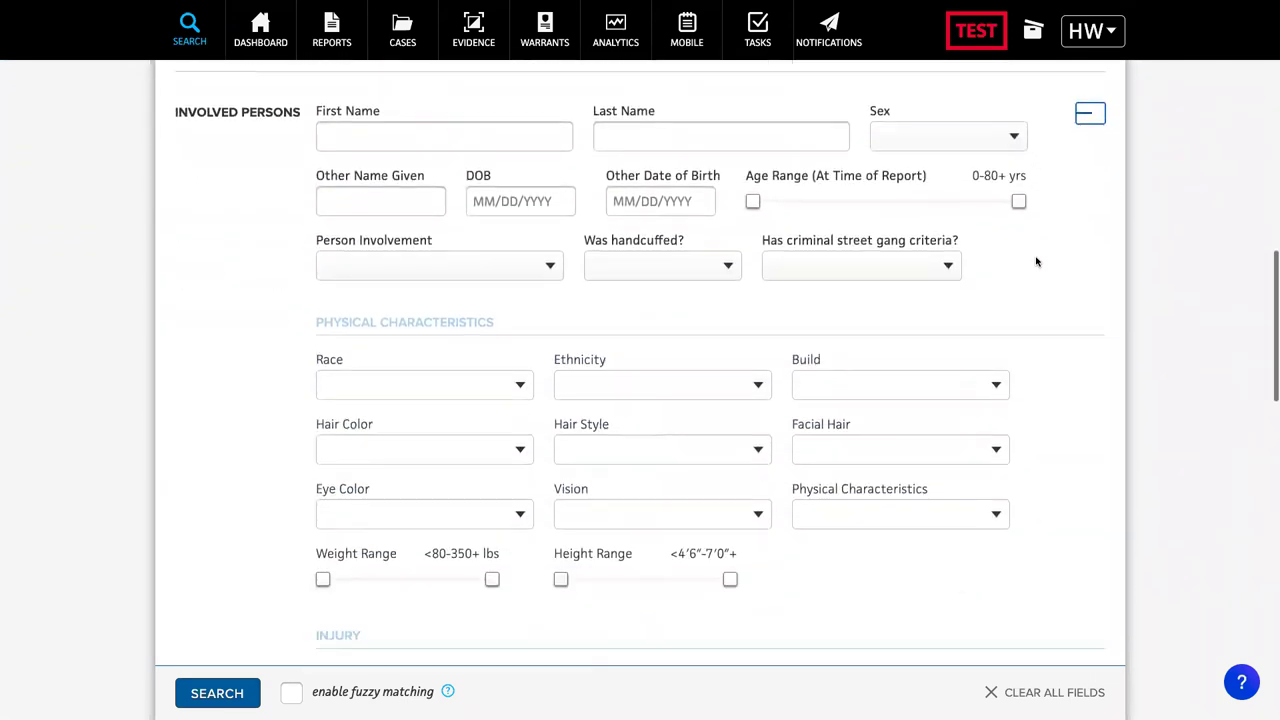
{"action": "scroll", "coordinate": [1037, 263], "scroll_direction": "down", "scroll_amount": 4}
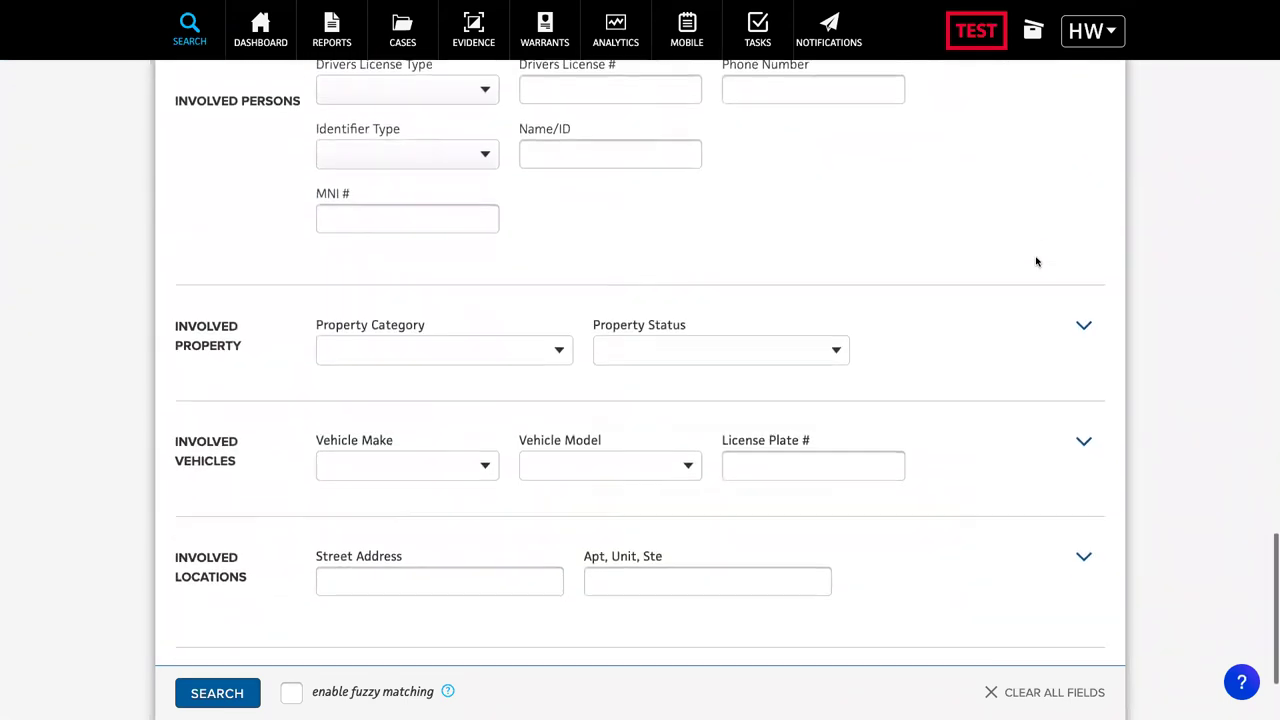
Expand the Involved Property and Involved Vehicles search criteria and examine their fields.
{"action": "left_click", "coordinate": [1083, 320]}
{"action": "scroll", "coordinate": [1081, 333], "scroll_direction": "down", "scroll_amount": 1}
{"action": "scroll", "coordinate": [1081, 333], "scroll_direction": "down", "scroll_amount": 2}
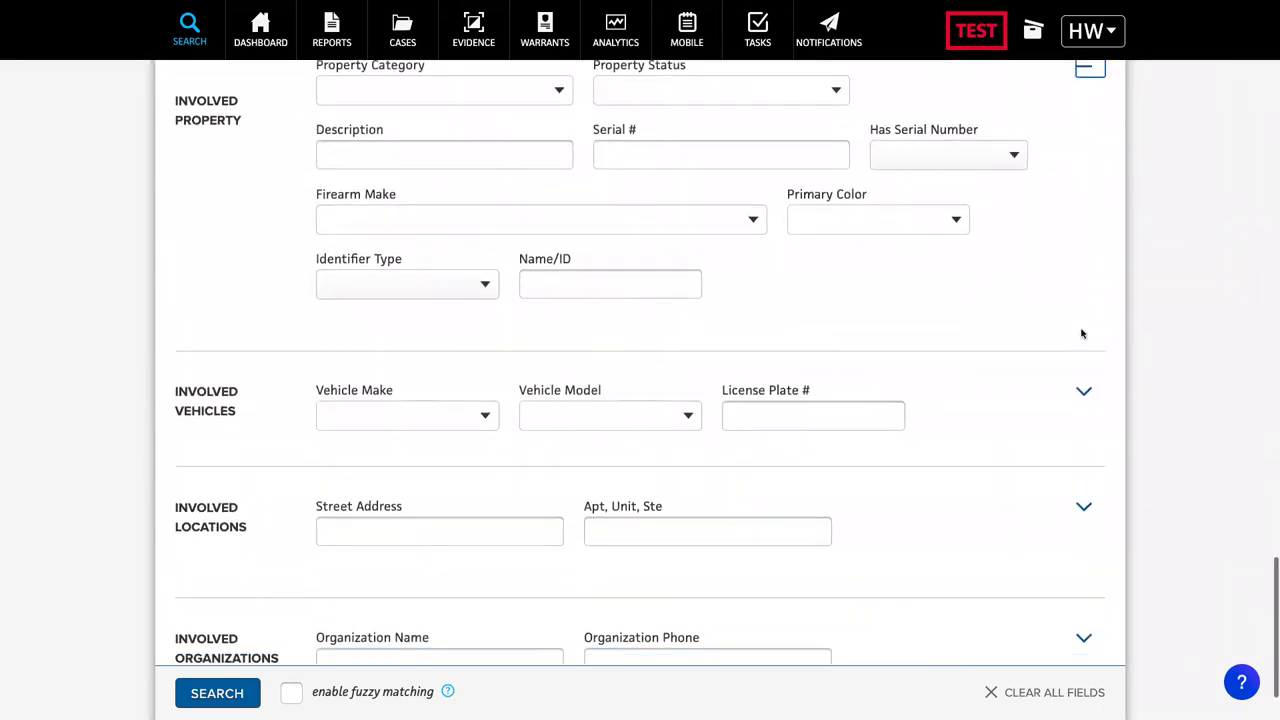
{"action": "left_click", "coordinate": [1083, 390]}
{"action": "scroll", "coordinate": [1080, 391], "scroll_direction": "down", "scroll_amount": 3}
{"action": "scroll", "coordinate": [1079, 395], "scroll_direction": "down", "scroll_amount": 3}
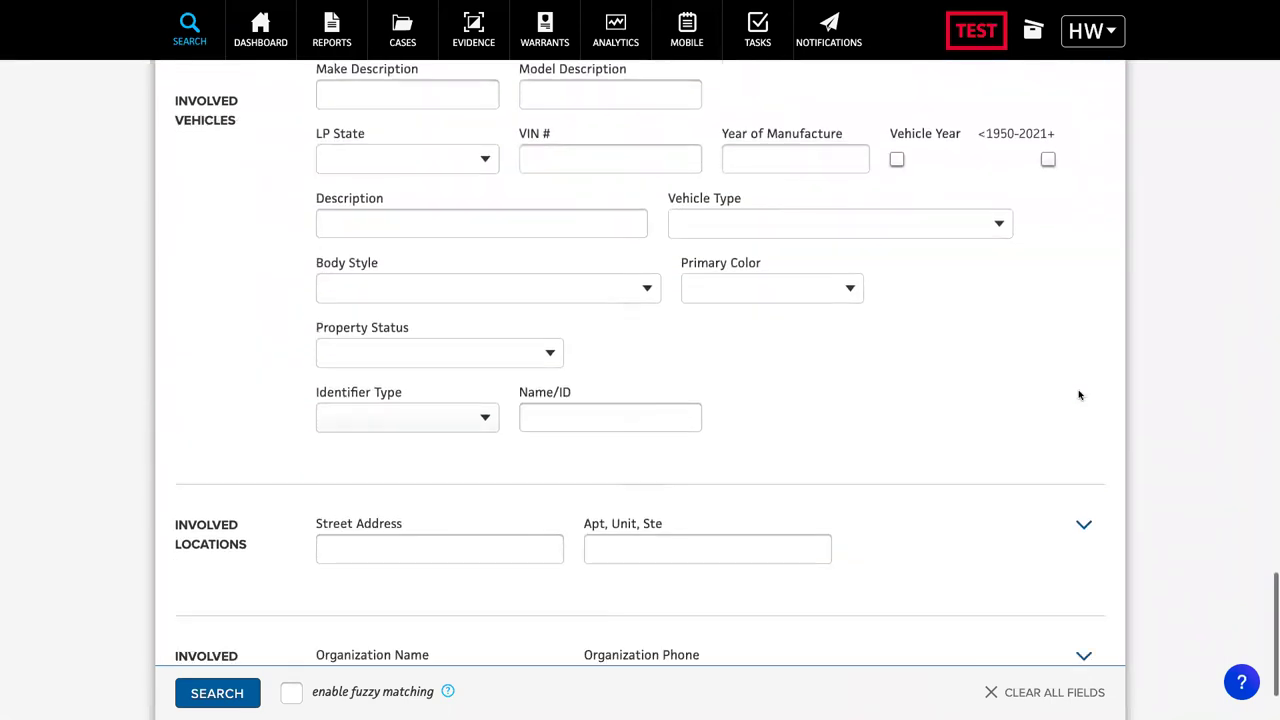
Expand the Involved Locations search criteria and look back over the full report search form.
{"action": "left_click", "coordinate": [1087, 447]}
{"action": "scroll", "coordinate": [1060, 391], "scroll_direction": "down", "scroll_amount": 3}
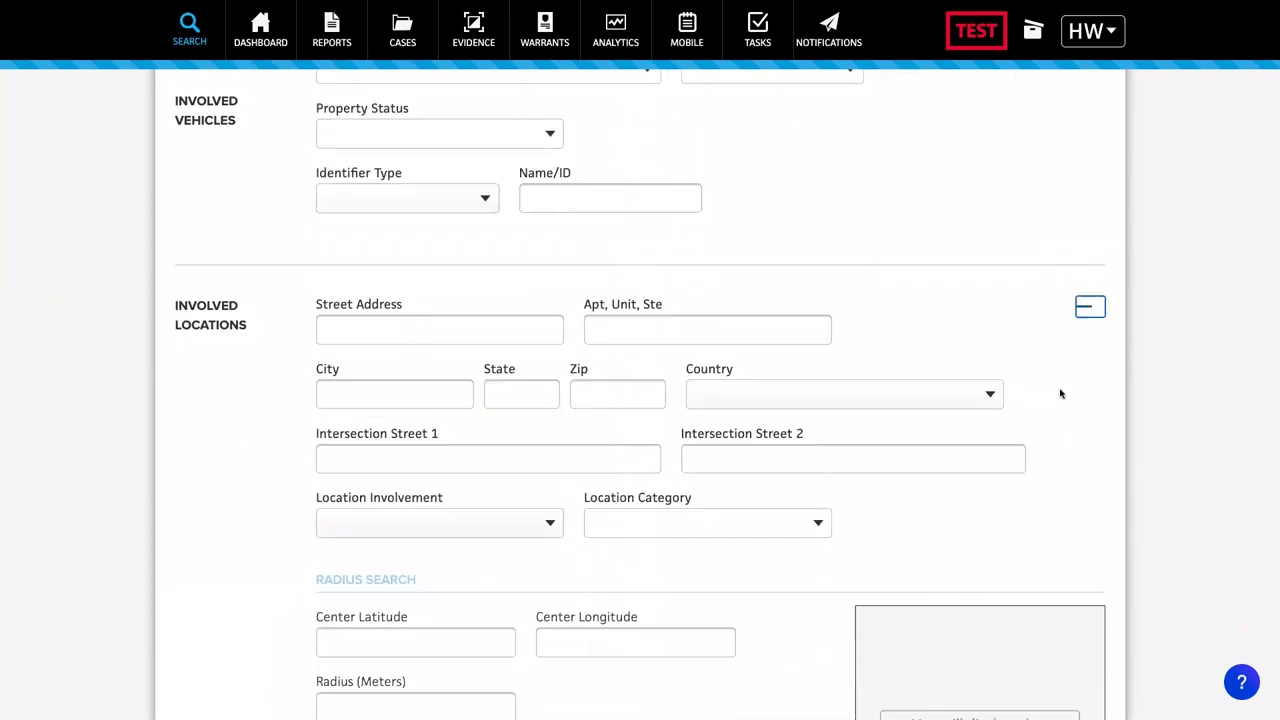
{"action": "scroll", "coordinate": [1060, 391], "scroll_direction": "up", "scroll_amount": 8}
{"action": "scroll", "coordinate": [1061, 393], "scroll_direction": "up", "scroll_amount": 6}
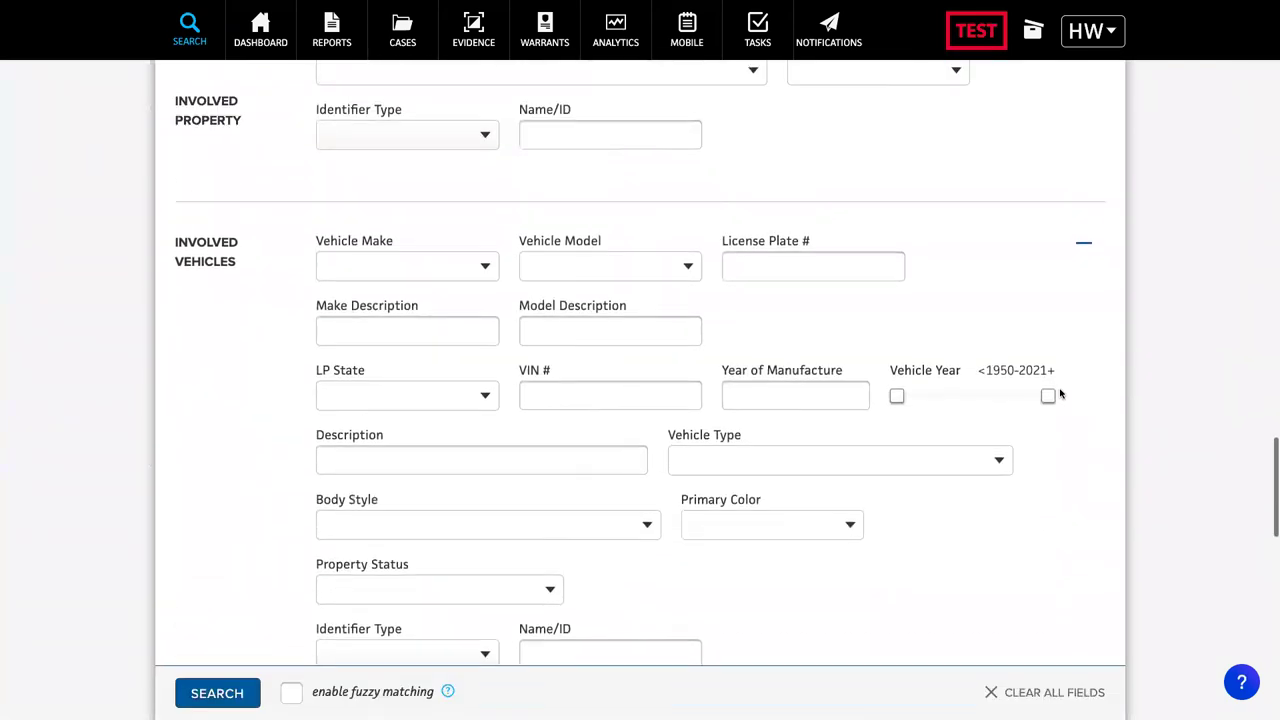
{"action": "scroll", "coordinate": [1061, 393], "scroll_direction": "up", "scroll_amount": 13}
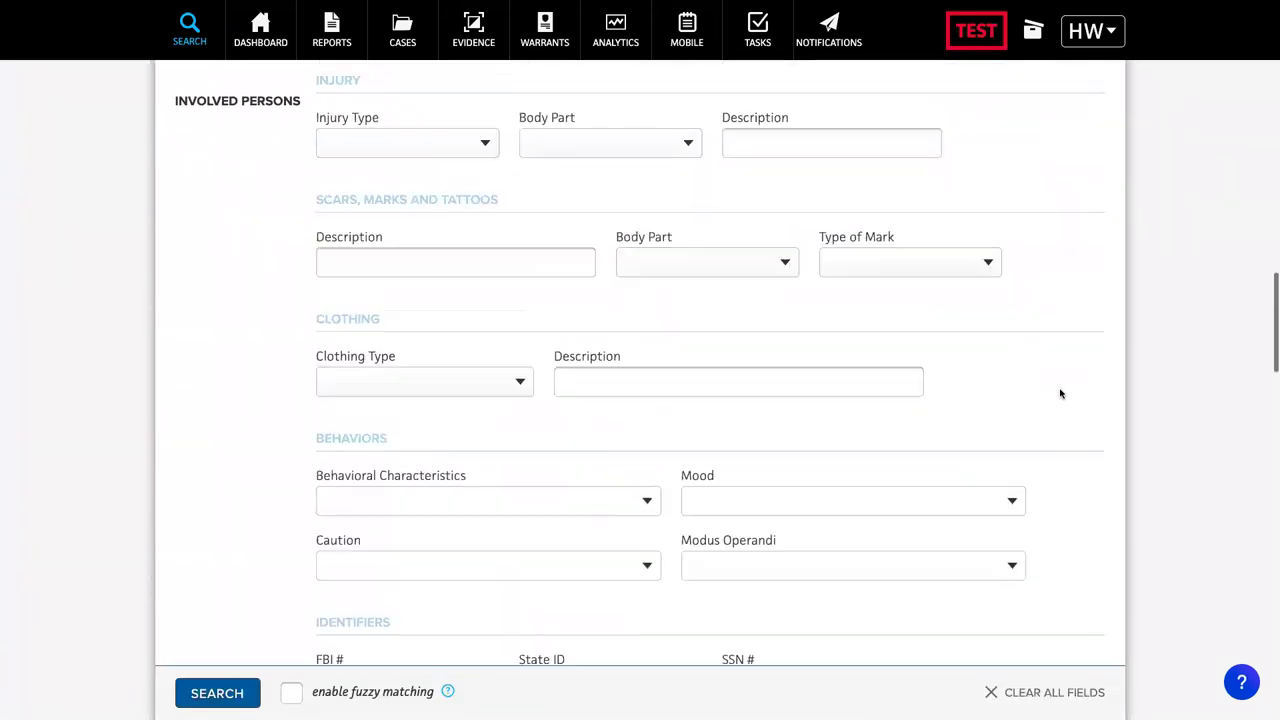
{"action": "scroll", "coordinate": [827, 372], "scroll_direction": "up", "scroll_amount": 4}
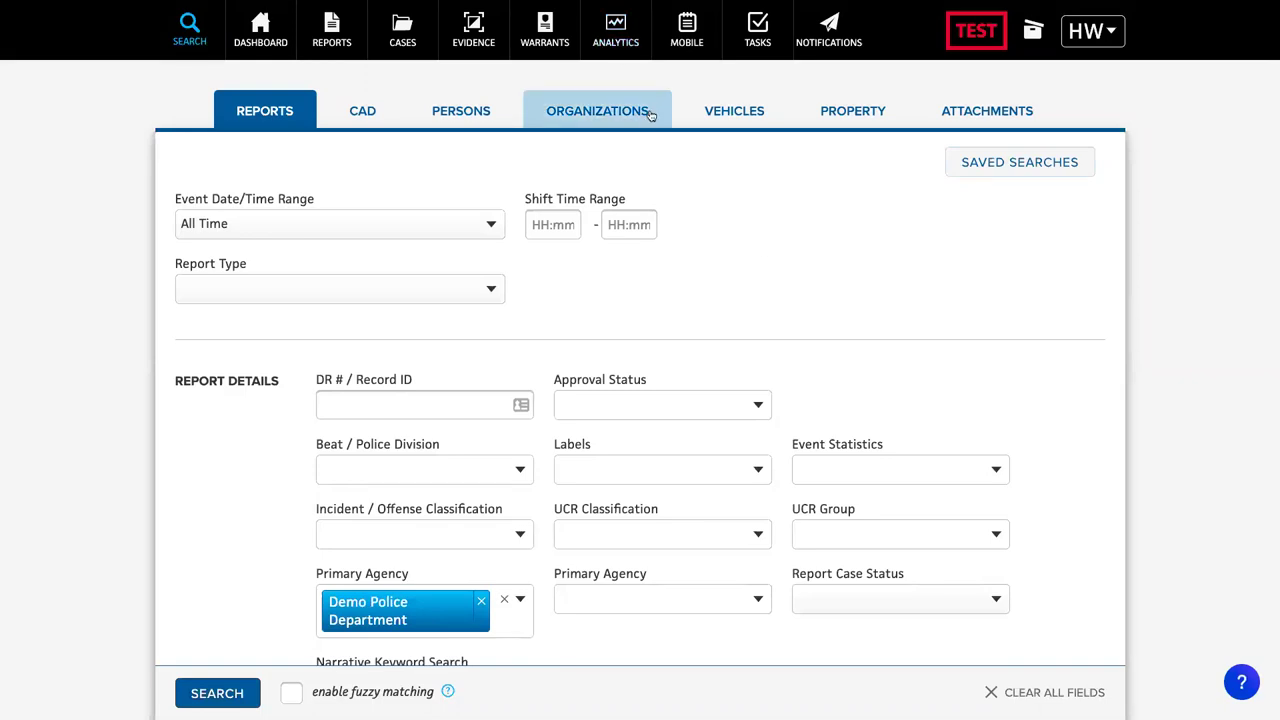
Create a new Crime / Incident report under DR # 20-0932.
{"action": "left_click", "coordinate": [258, 42]}
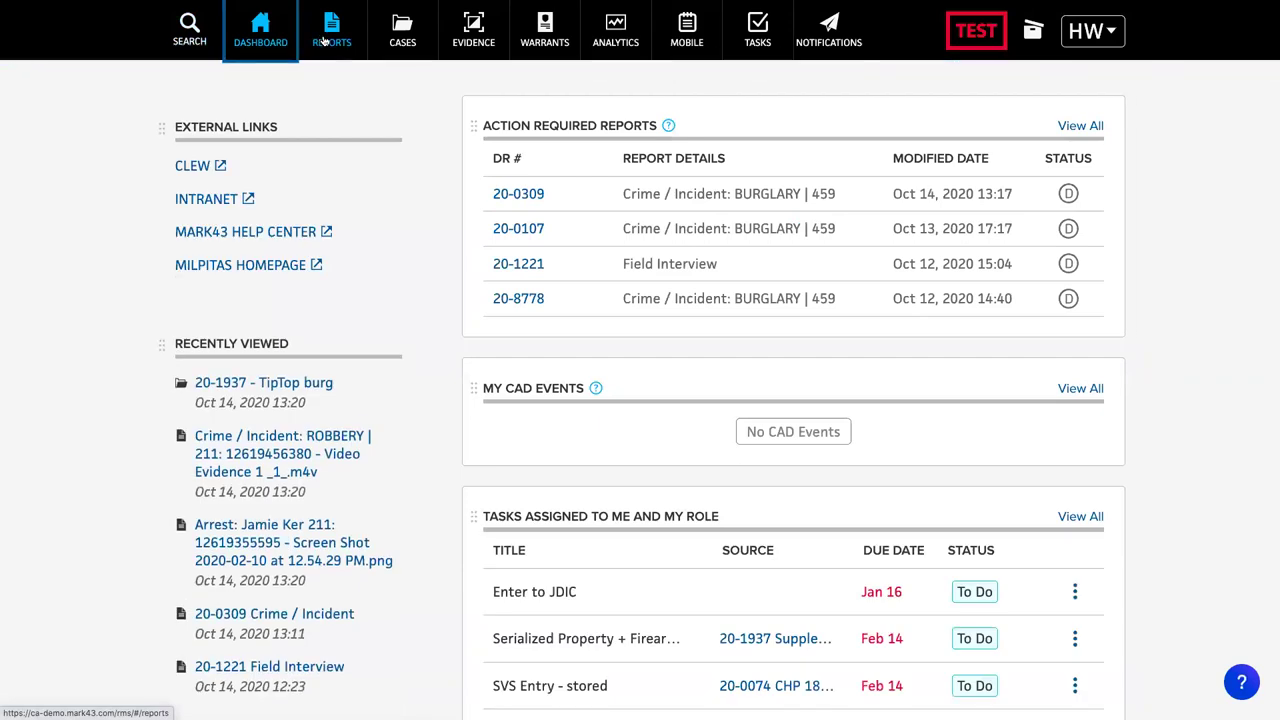
{"action": "left_click", "coordinate": [325, 40]}
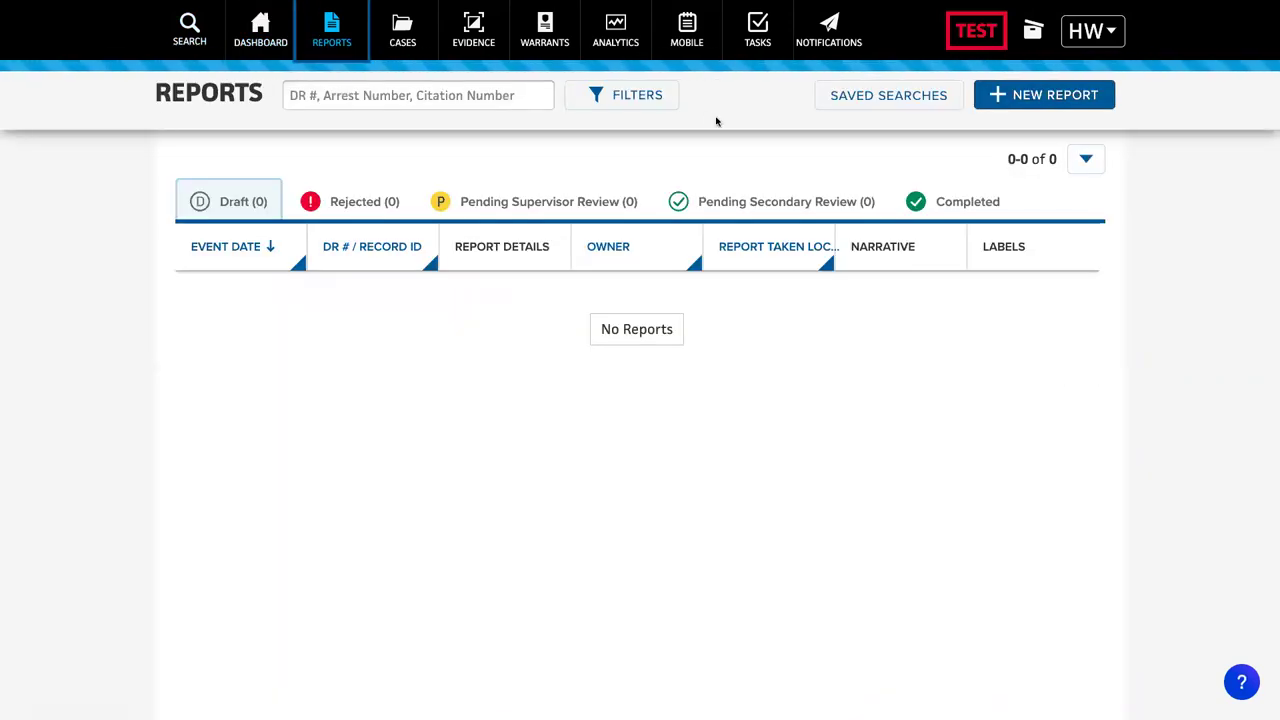
{"action": "left_click", "coordinate": [1040, 95]}
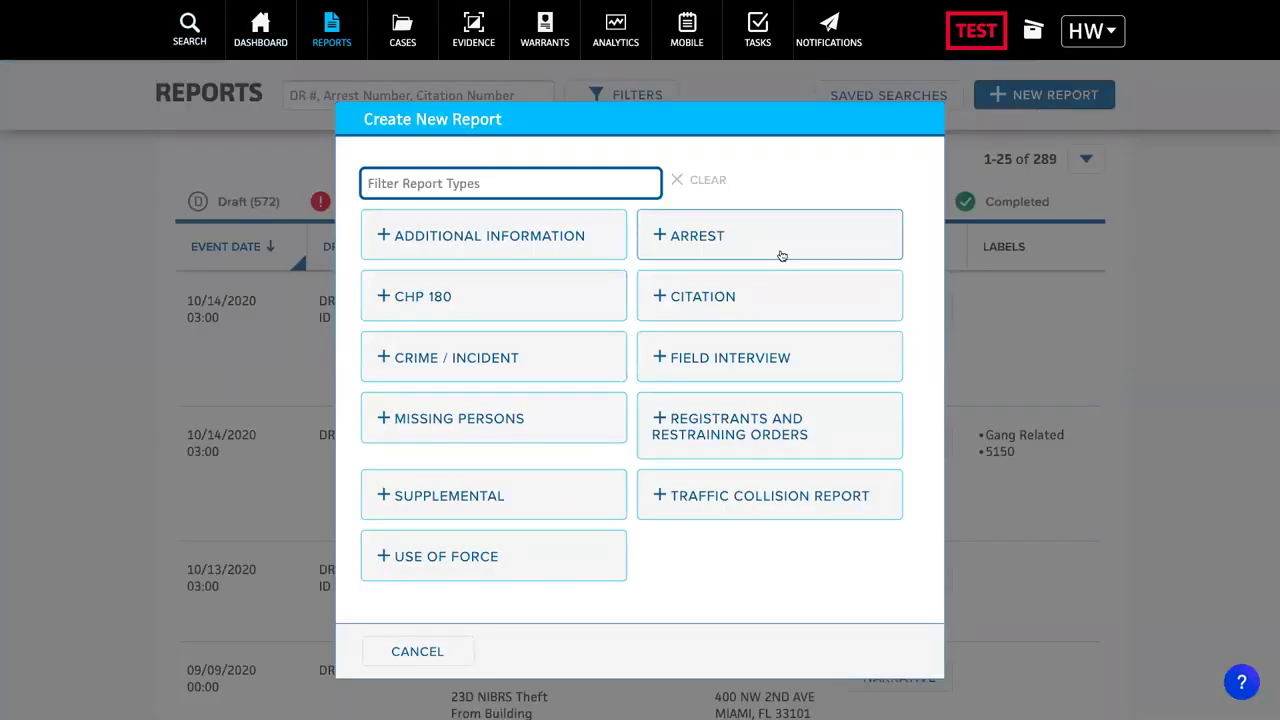
{"action": "left_click", "coordinate": [490, 362]}
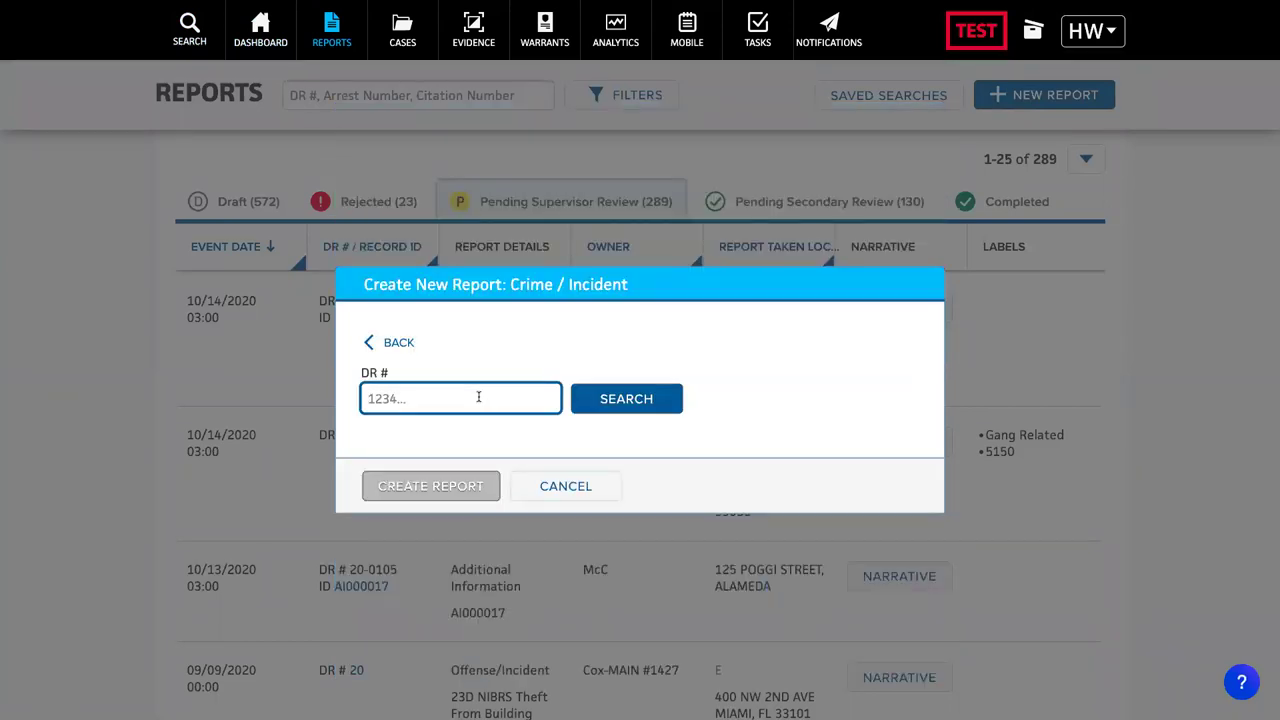
{"action": "type", "text": "20-0932"}
{"action": "left_click", "coordinate": [588, 400]}
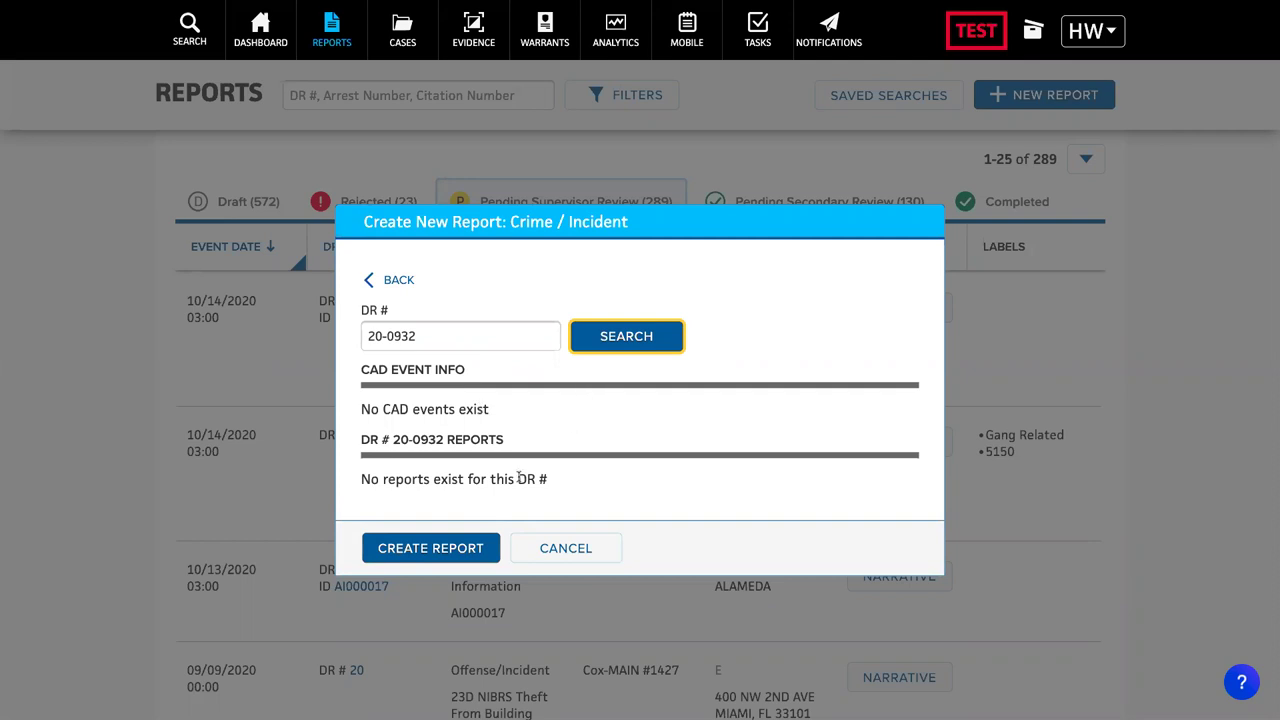
{"action": "left_click", "coordinate": [430, 547]}
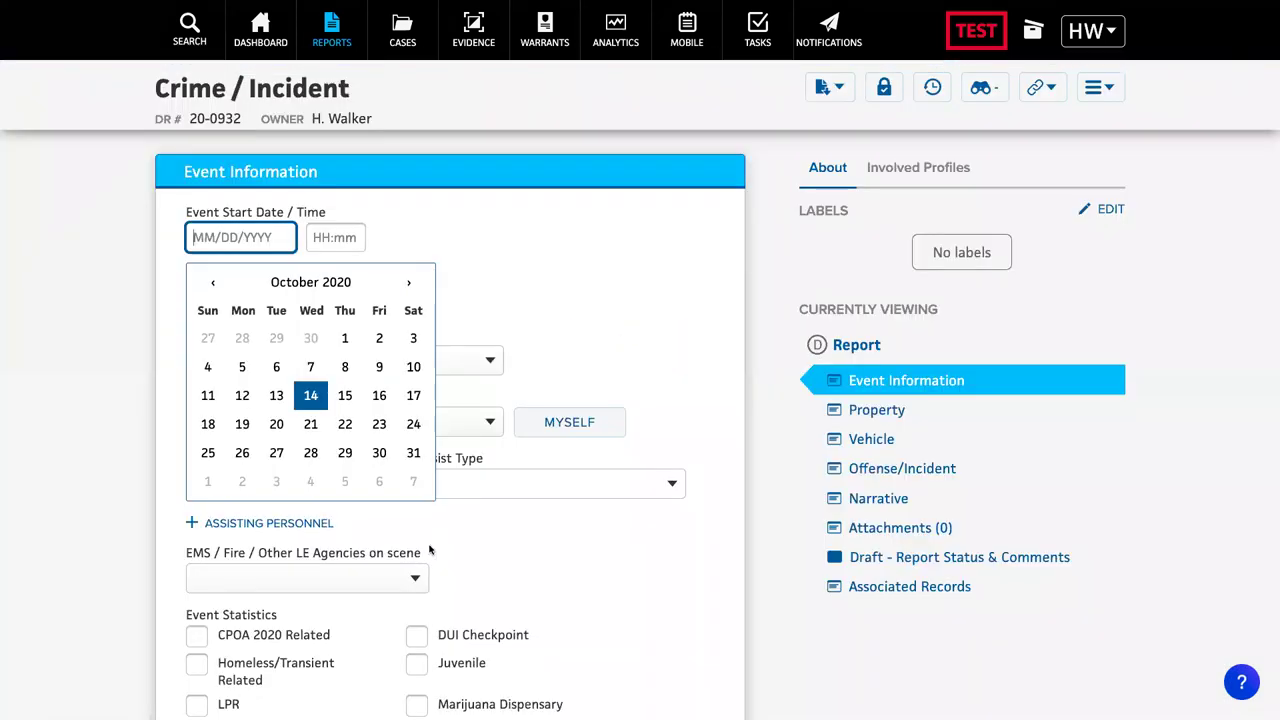
Examine the new report's Event Information, Property, Vehicle and Offense/Incident sections.
{"action": "left_click", "coordinate": [578, 316]}
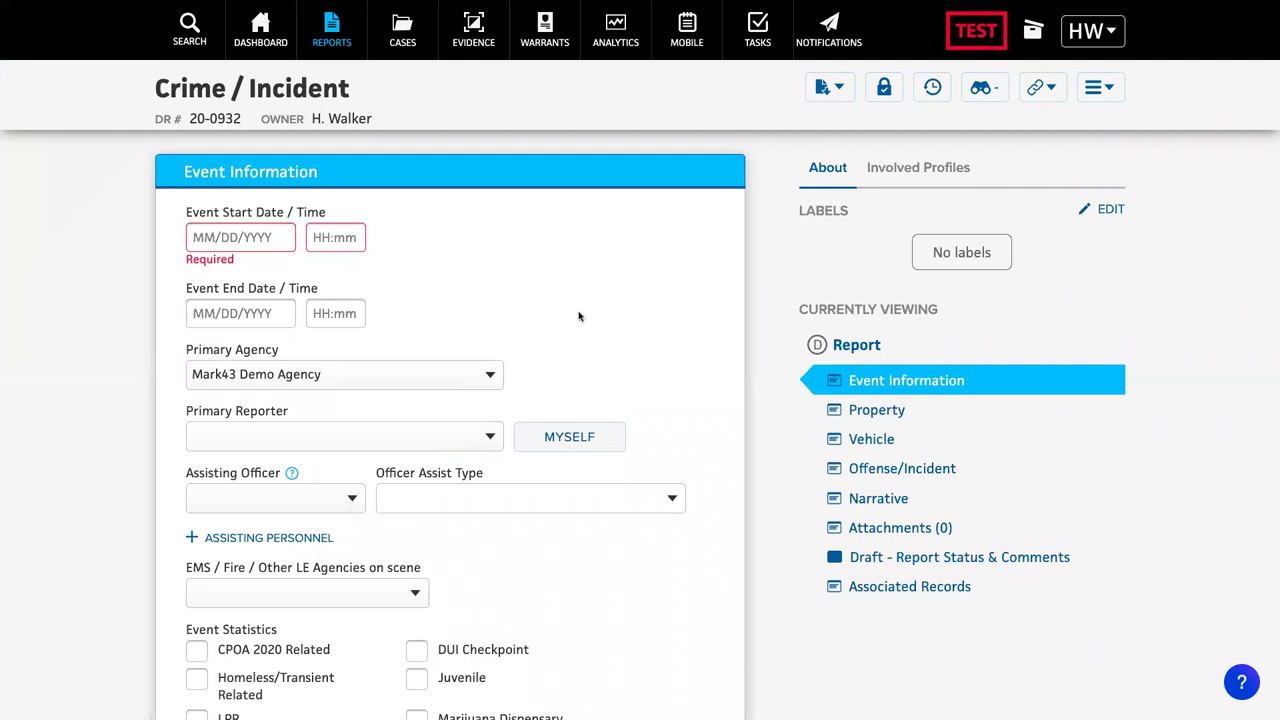
{"action": "scroll", "coordinate": [637, 349], "scroll_direction": "down", "scroll_amount": 1}
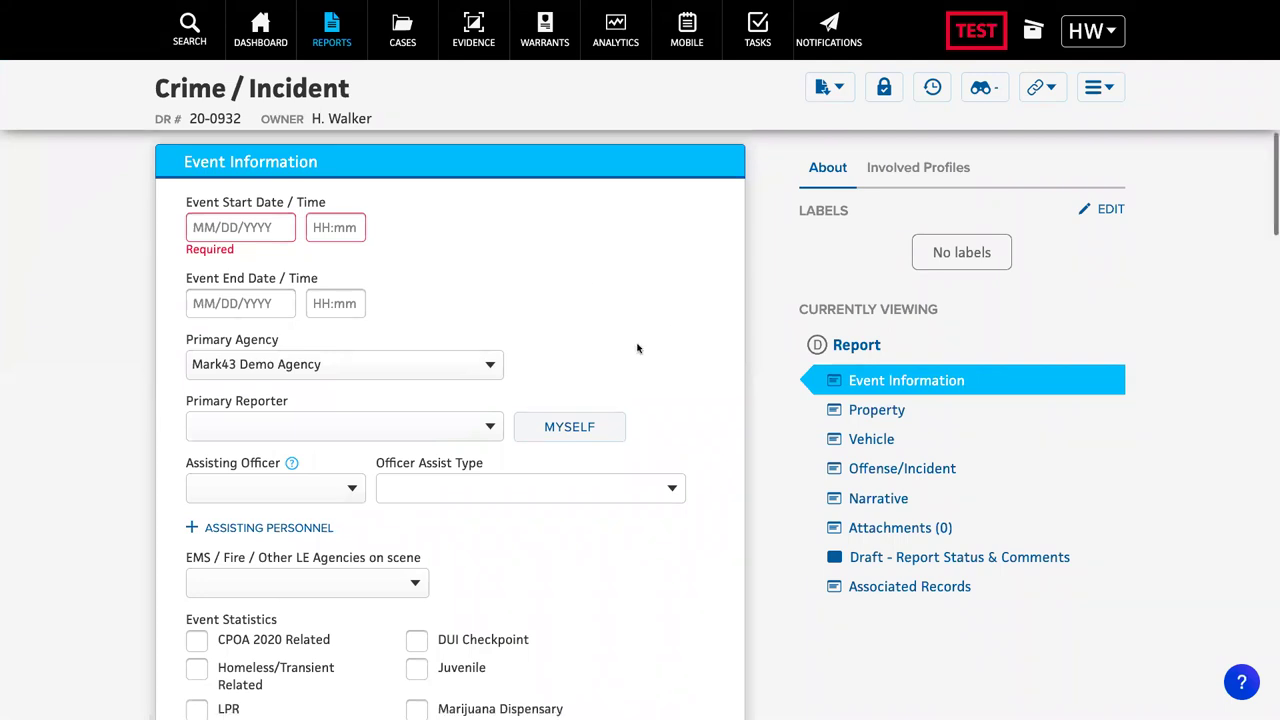
{"action": "left_click", "coordinate": [891, 438]}
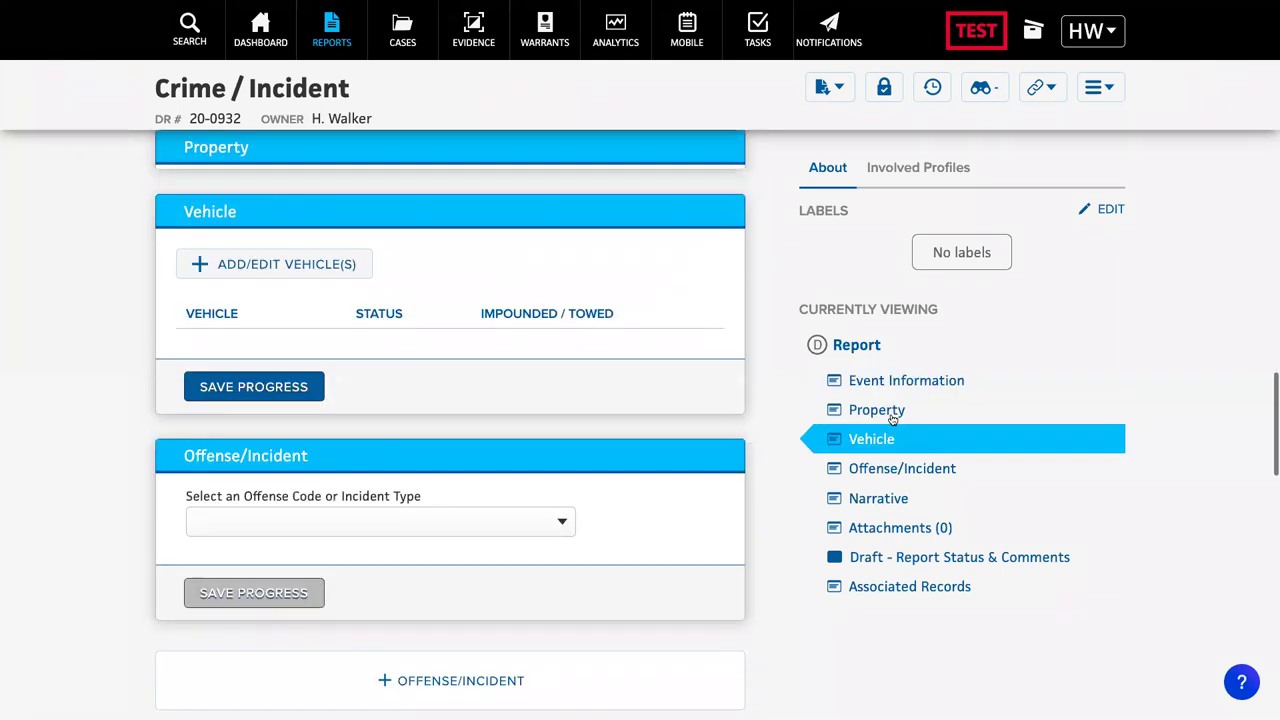
{"action": "left_click", "coordinate": [893, 408]}
{"action": "left_click", "coordinate": [896, 446]}
{"action": "left_click", "coordinate": [900, 472]}
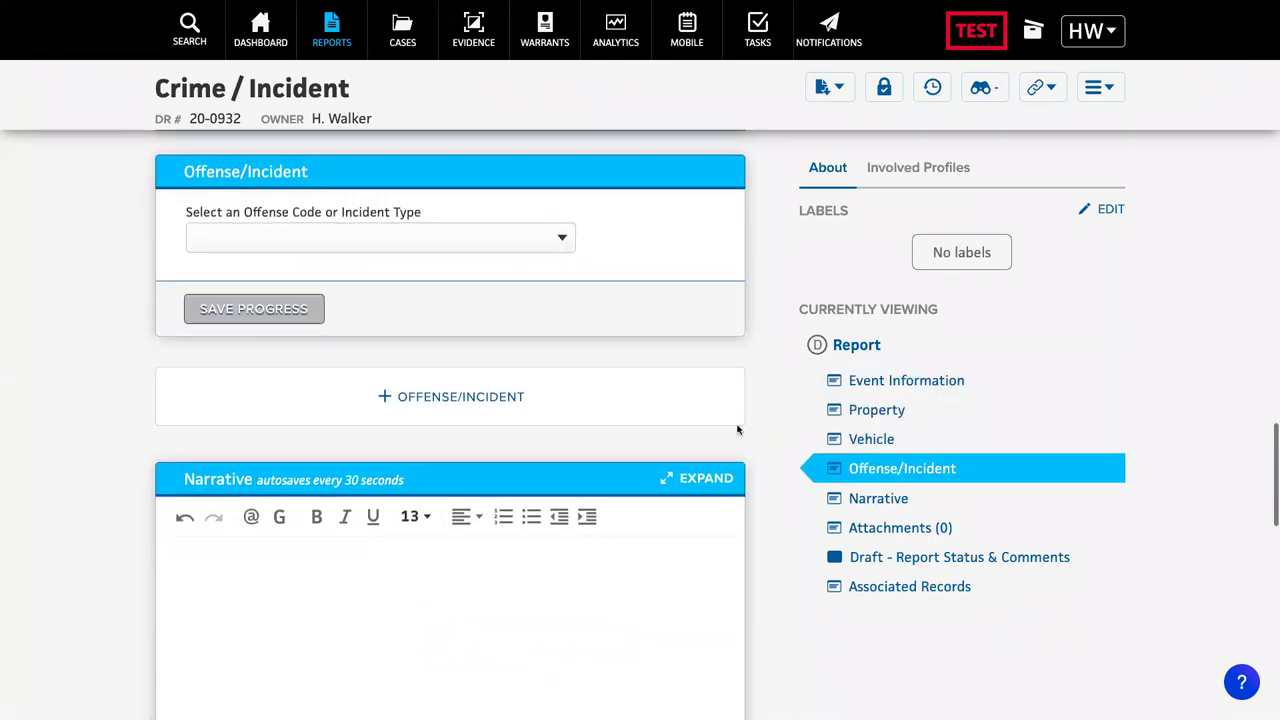
{"action": "scroll", "coordinate": [730, 420], "scroll_direction": "up", "scroll_amount": 7}
{"action": "scroll", "coordinate": [720, 415], "scroll_direction": "up", "scroll_amount": 5}
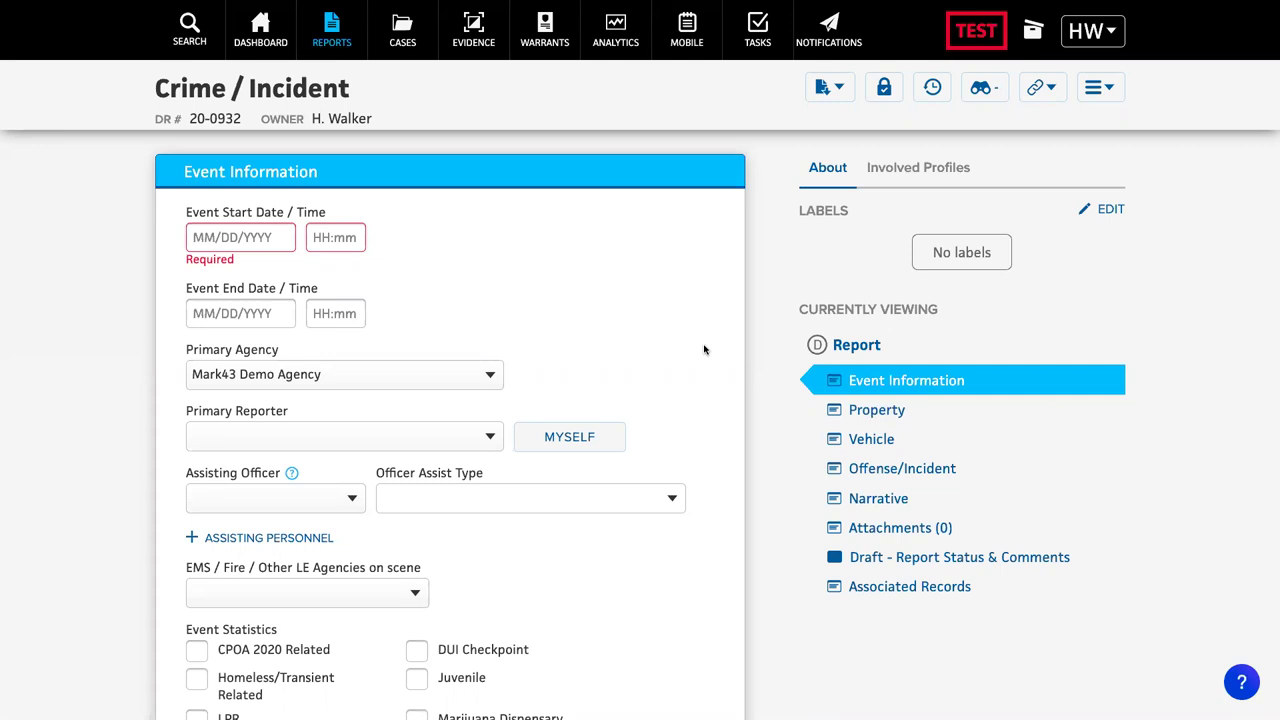
Open the calendar for the event start date in Event Information.
{"action": "scroll", "coordinate": [705, 349], "scroll_direction": "down", "scroll_amount": 1}
{"action": "scroll", "coordinate": [705, 349], "scroll_direction": "up", "scroll_amount": 1}
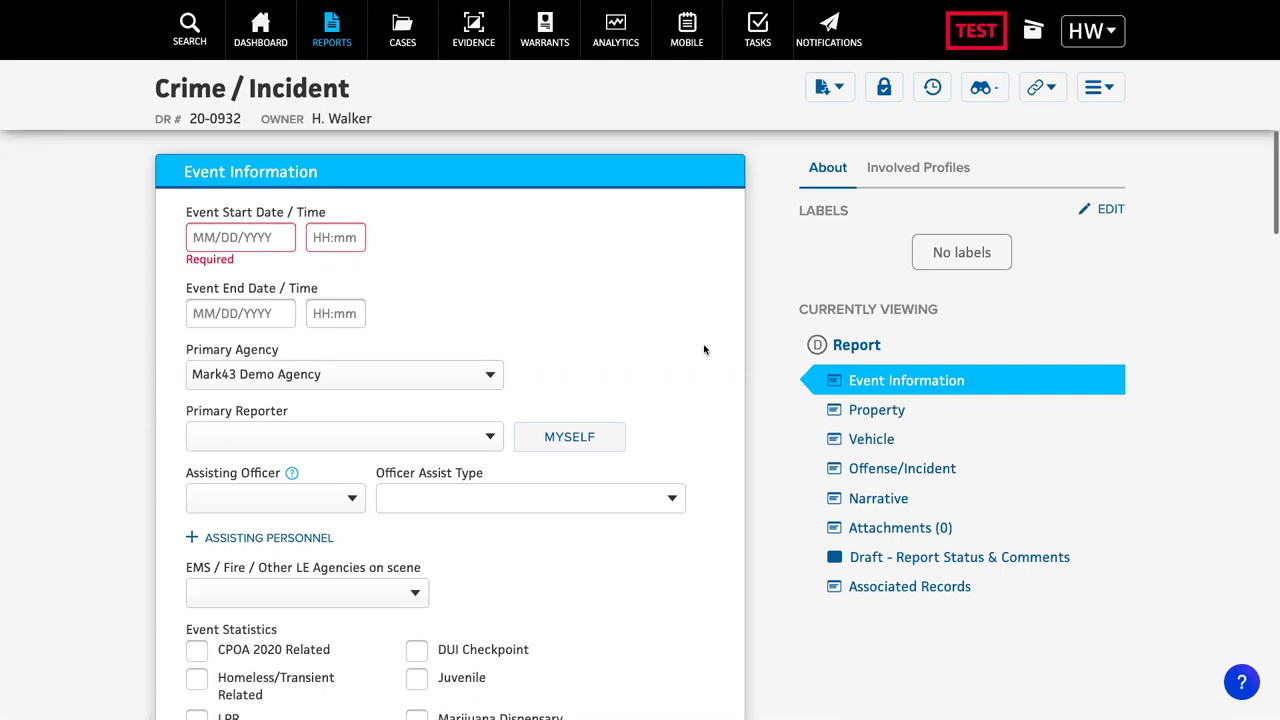
{"action": "left_click", "coordinate": [265, 240]}
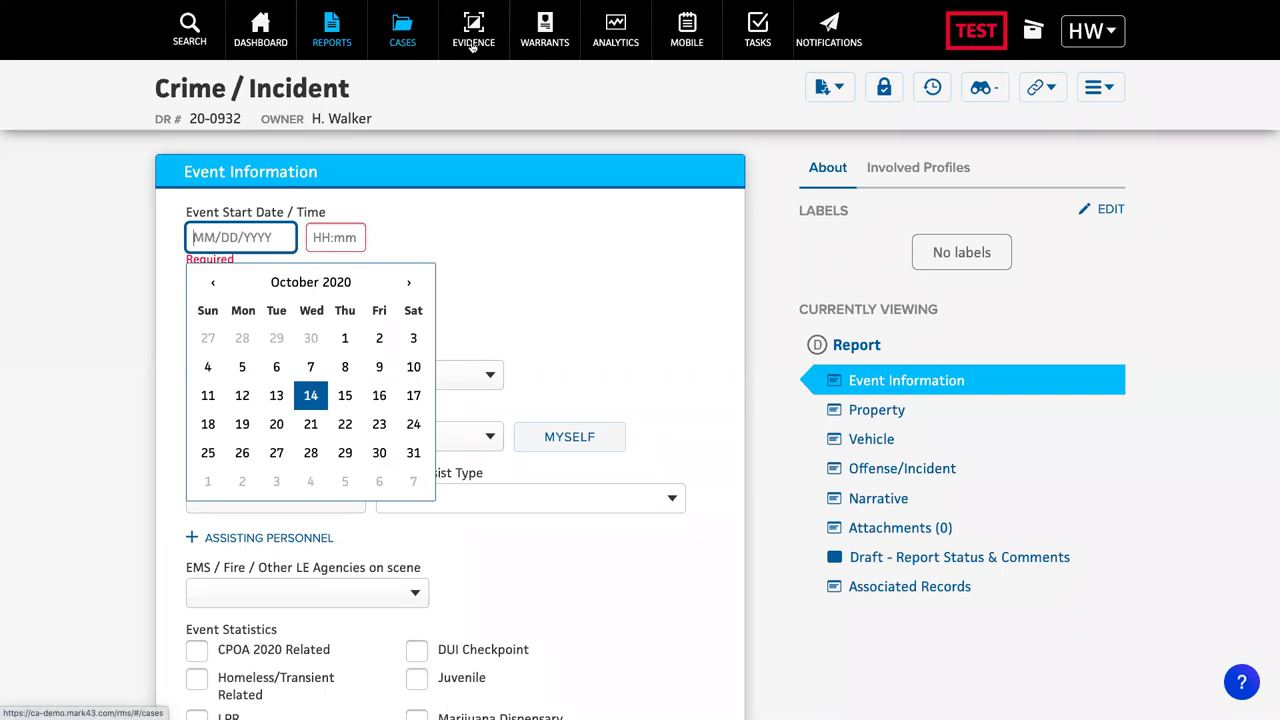
Try 10/16/2020 as the event start date, and replace it with 10/13/2020.
{"action": "left_click", "coordinate": [379, 396]}
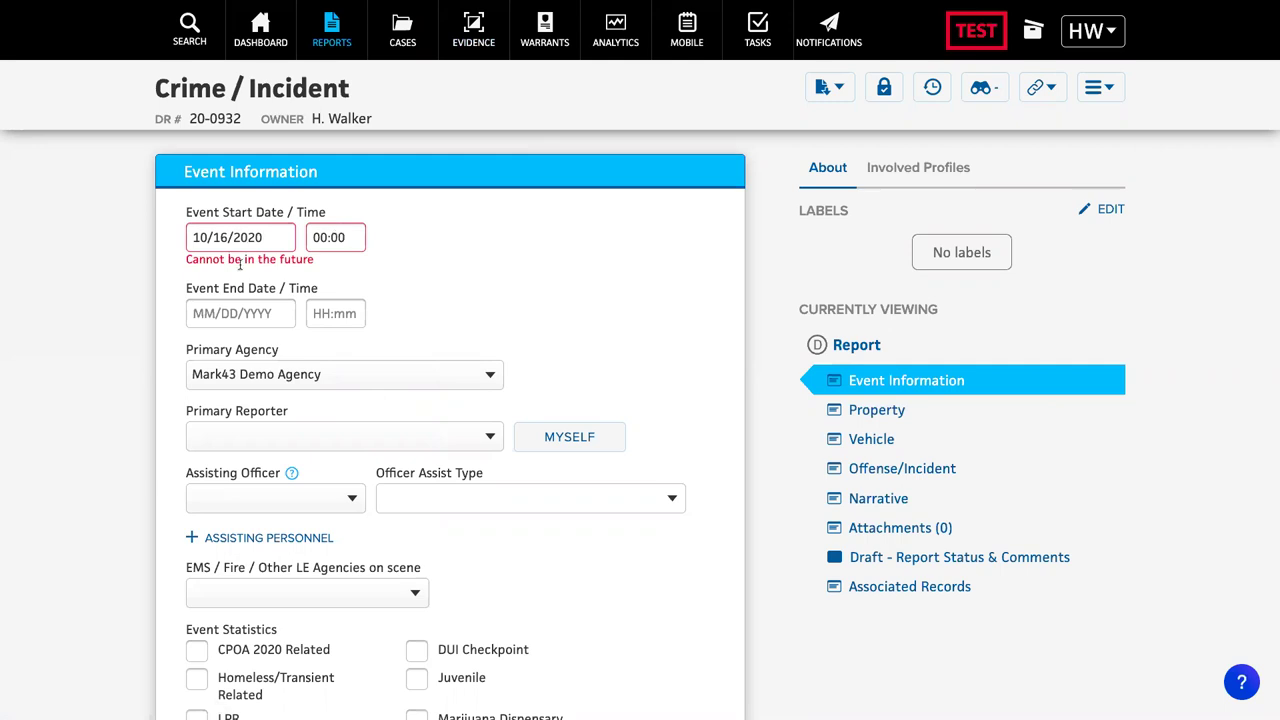
{"action": "left_click", "coordinate": [263, 237]}
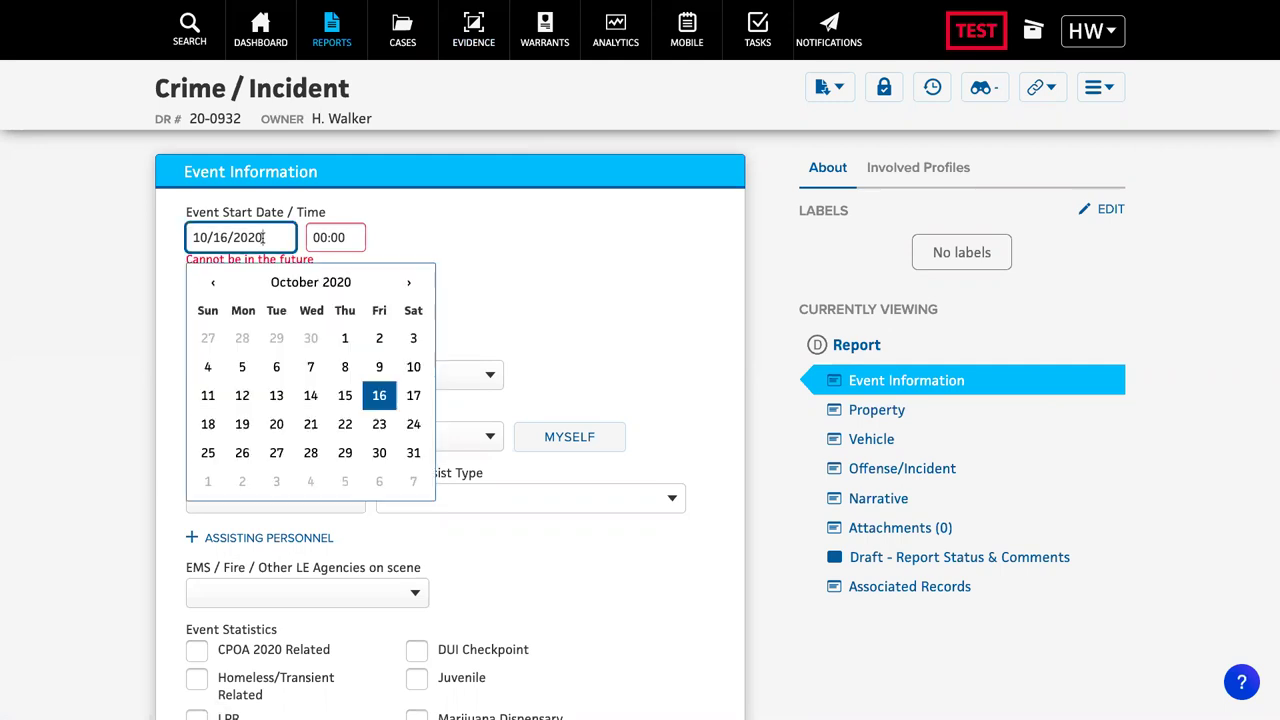
{"action": "left_click", "coordinate": [276, 395]}
{"action": "left_click", "coordinate": [479, 270]}
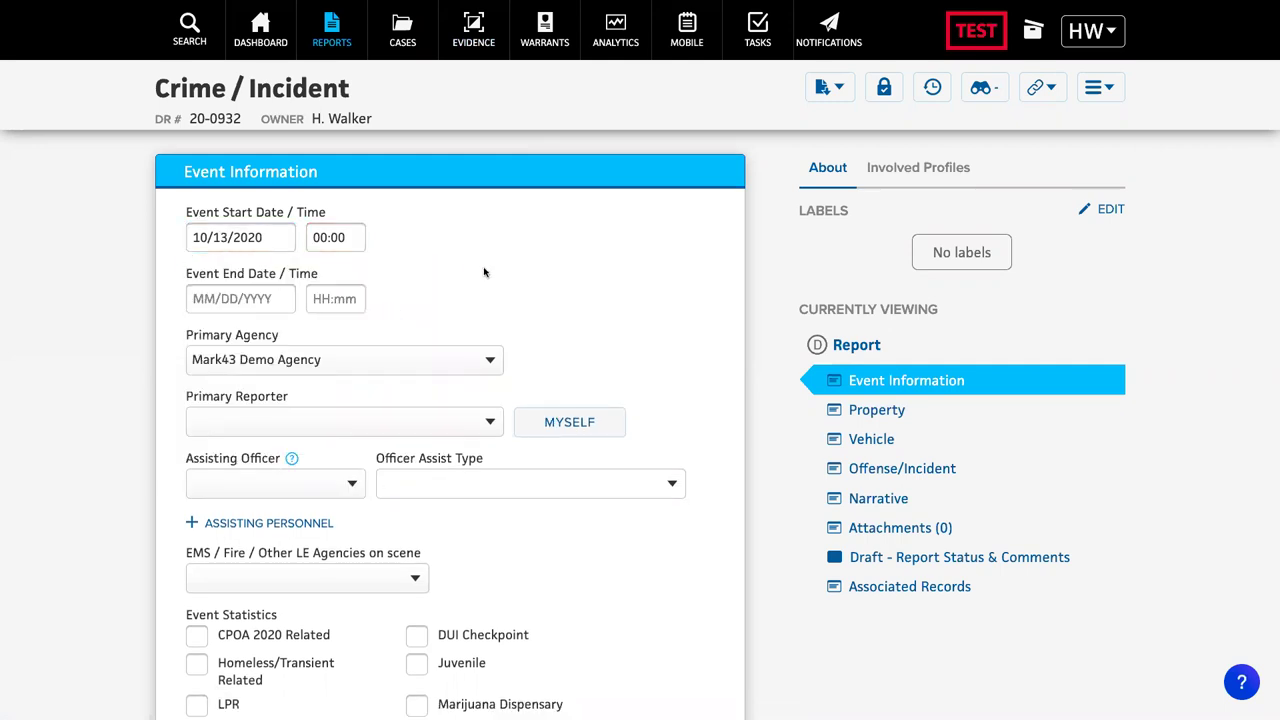
Try Yes for EMS / Fire / Other LE Agencies on scene in Event Information, and change the answer to No.
{"action": "scroll", "coordinate": [484, 272], "scroll_direction": "down", "scroll_amount": 4}
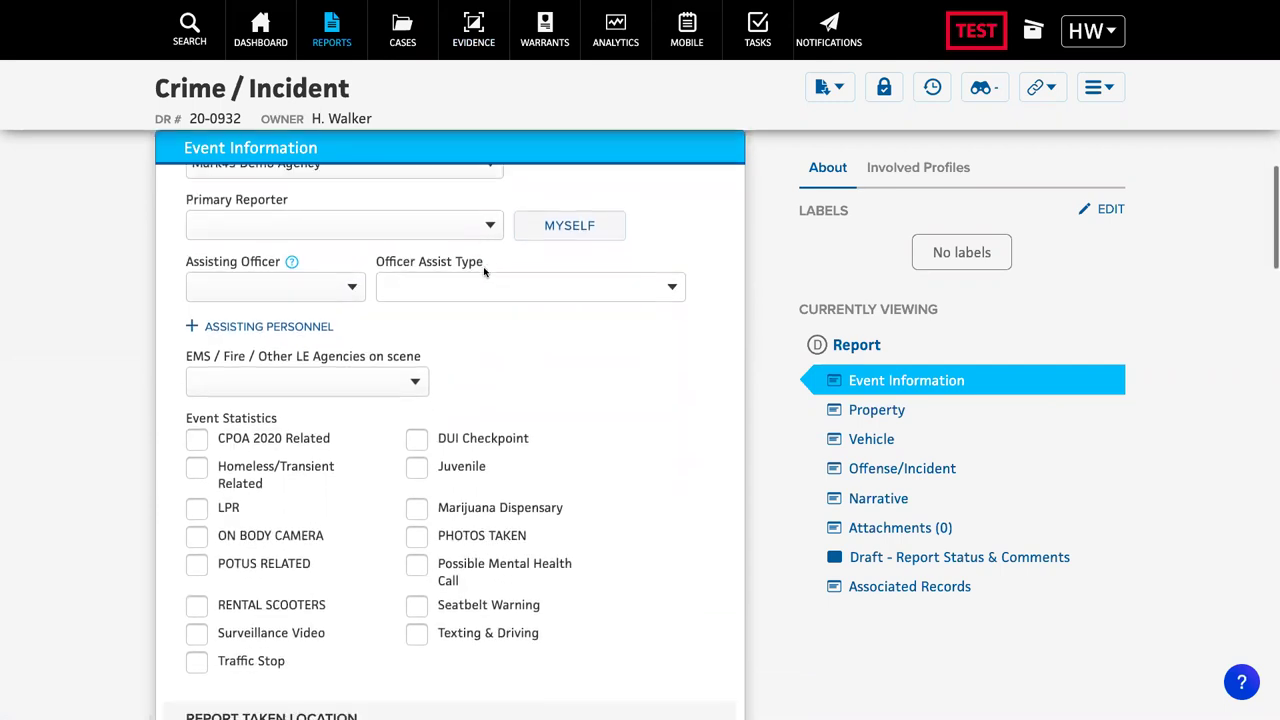
{"action": "left_click", "coordinate": [375, 388]}
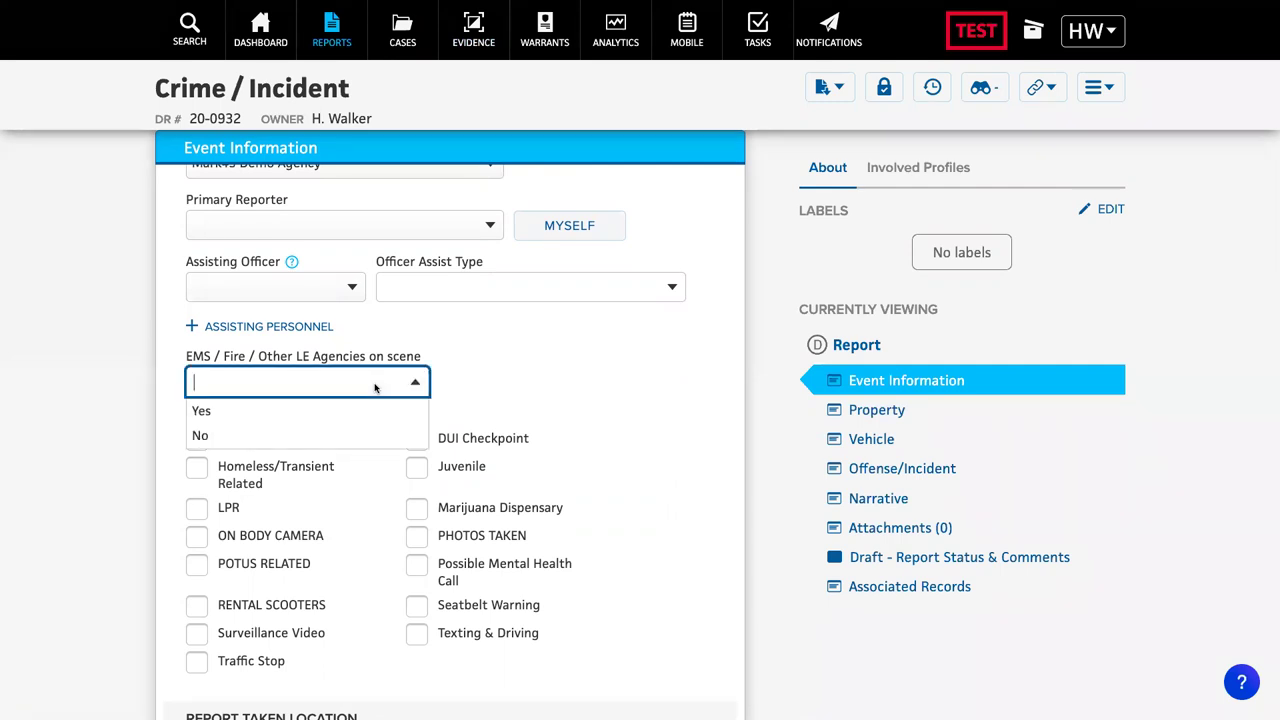
{"action": "left_click", "coordinate": [307, 413]}
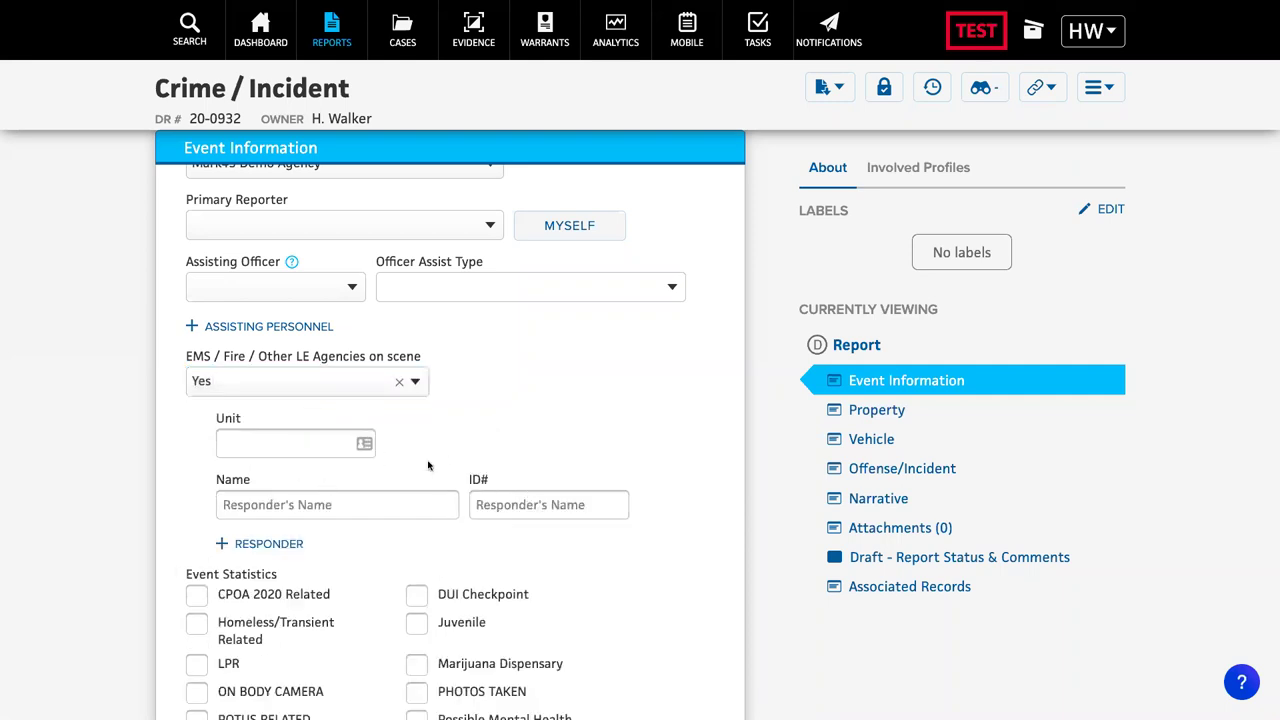
{"action": "left_click", "coordinate": [413, 389]}
{"action": "left_click", "coordinate": [362, 436]}
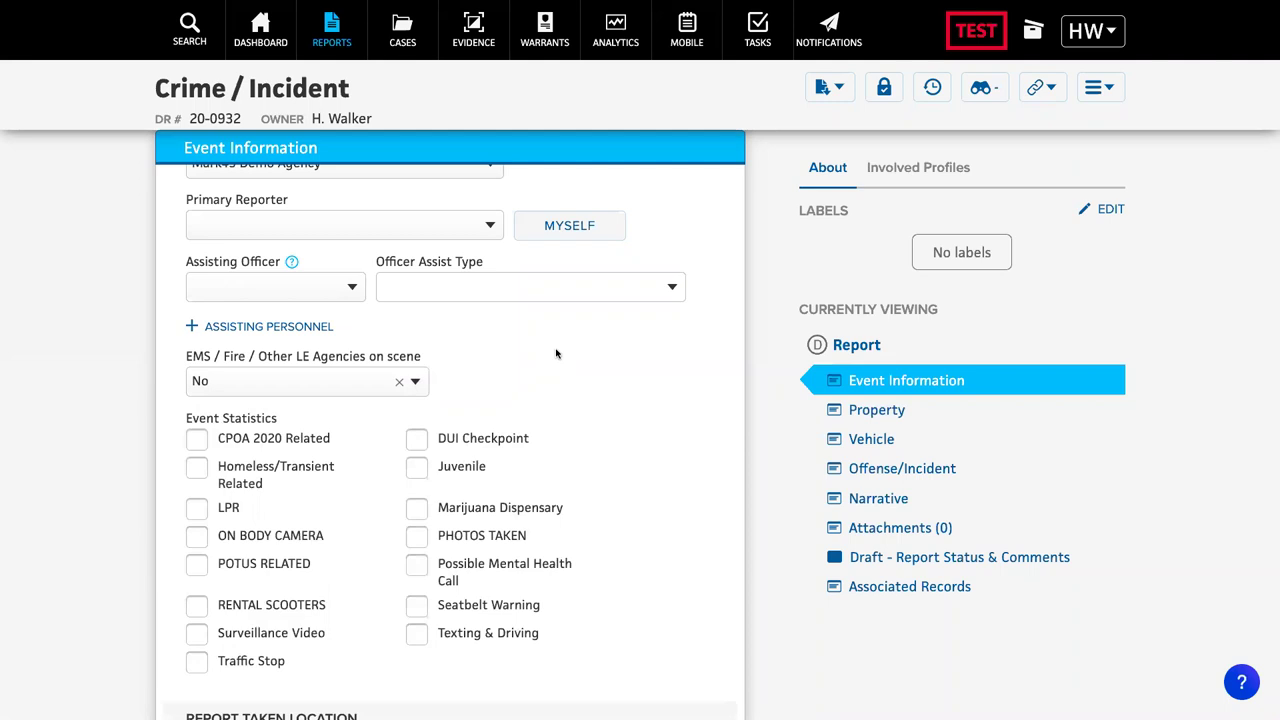
Review the creation form for an Other property item through its custody status, and close it without adding an item.
{"action": "scroll", "coordinate": [556, 353], "scroll_direction": "down", "scroll_amount": 8}
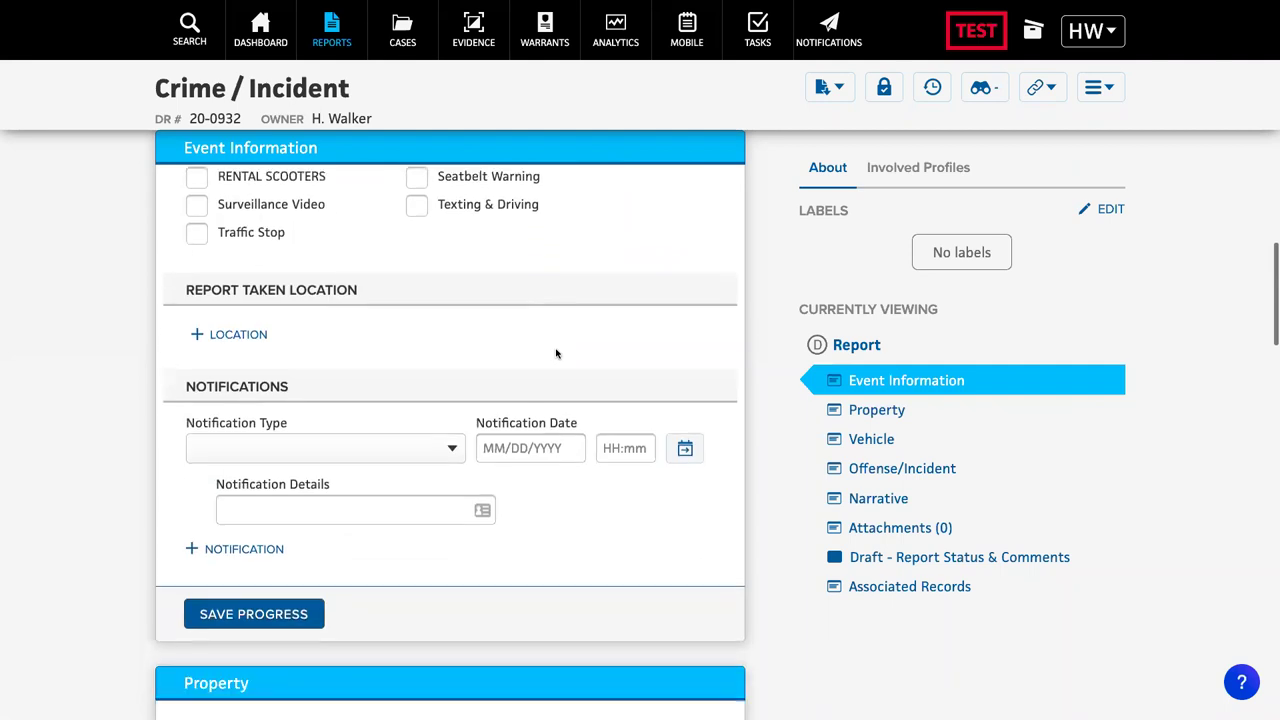
{"action": "scroll", "coordinate": [556, 353], "scroll_direction": "down", "scroll_amount": 2}
{"action": "left_click", "coordinate": [276, 379]}
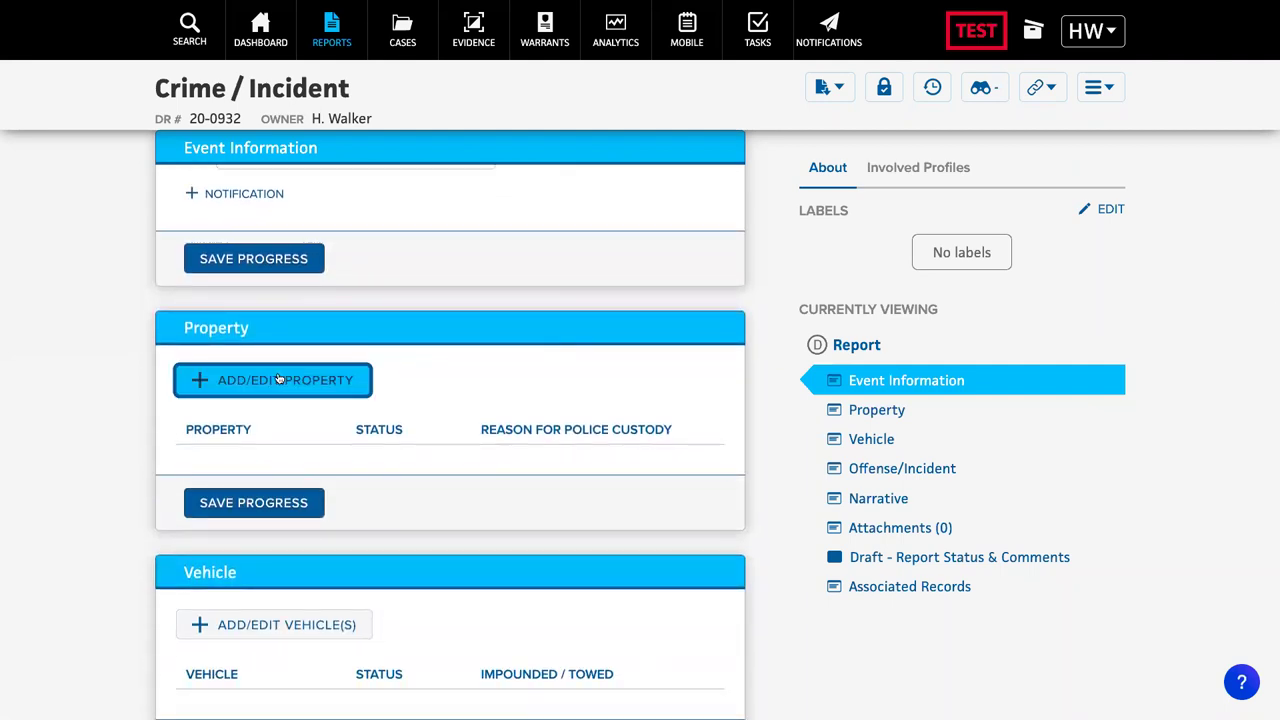
{"action": "left_click", "coordinate": [1180, 131]}
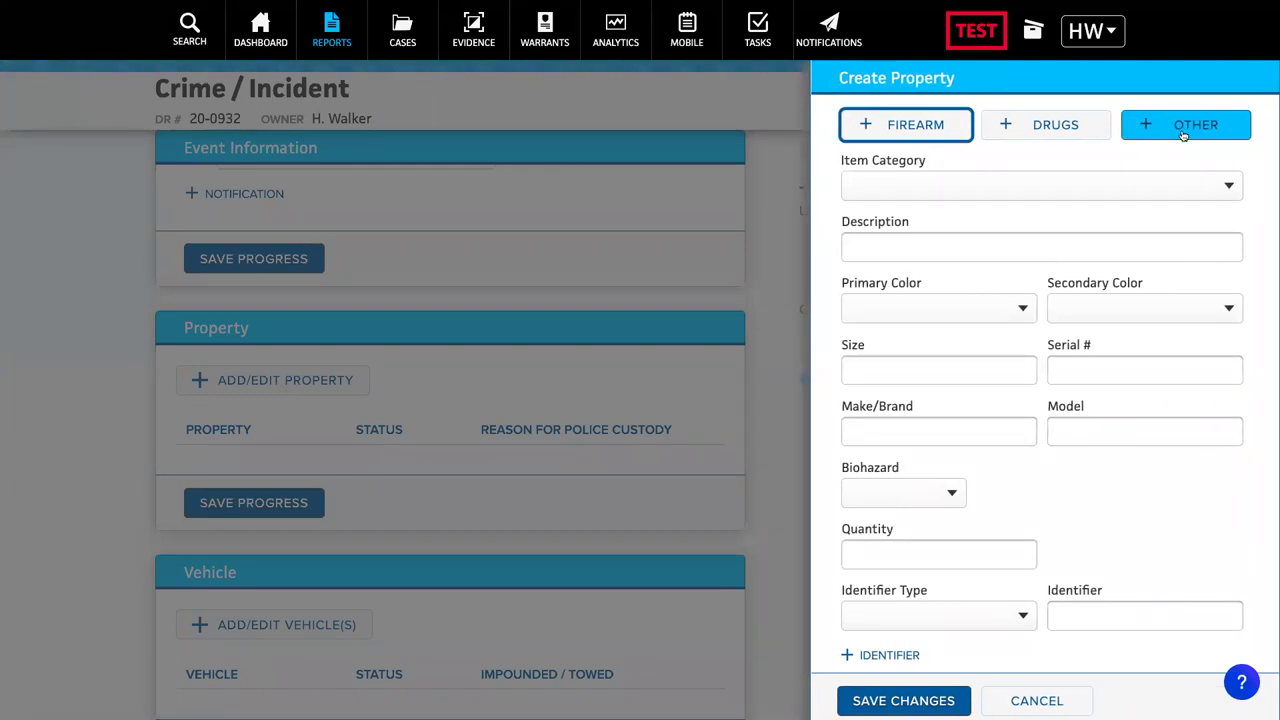
{"action": "scroll", "coordinate": [1097, 242], "scroll_direction": "down", "scroll_amount": 4}
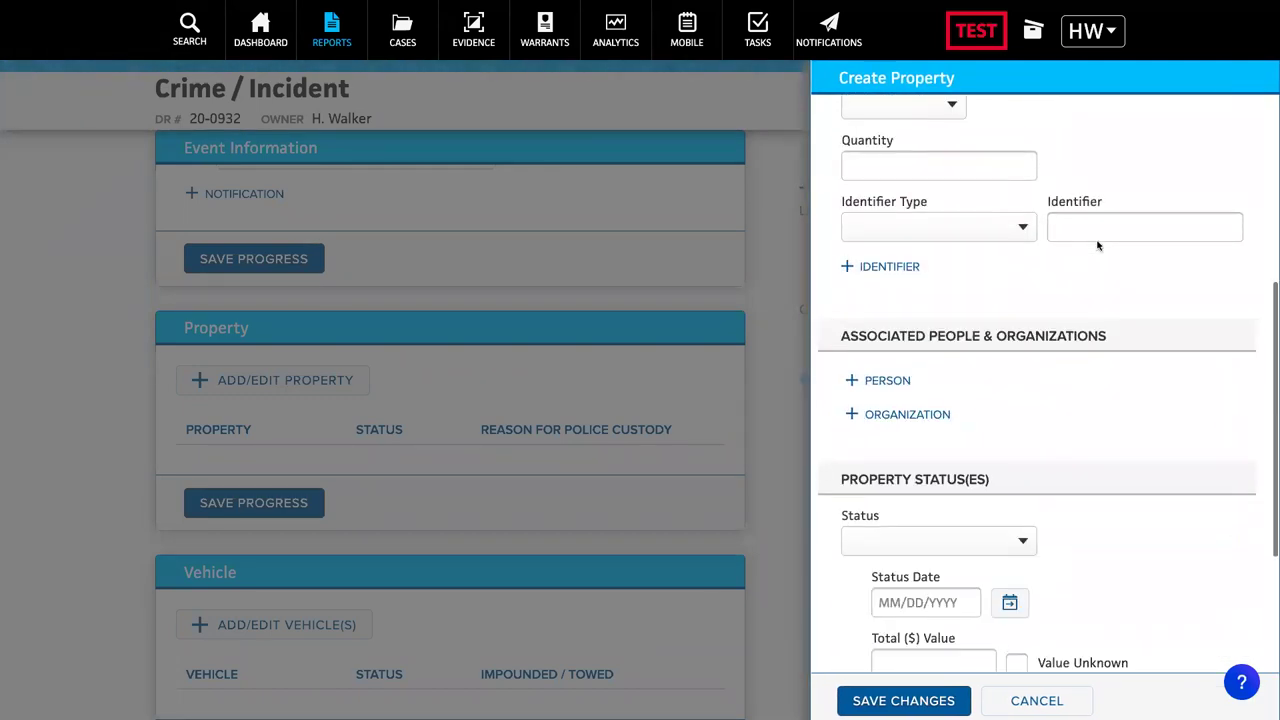
{"action": "scroll", "coordinate": [1097, 242], "scroll_direction": "down", "scroll_amount": 1}
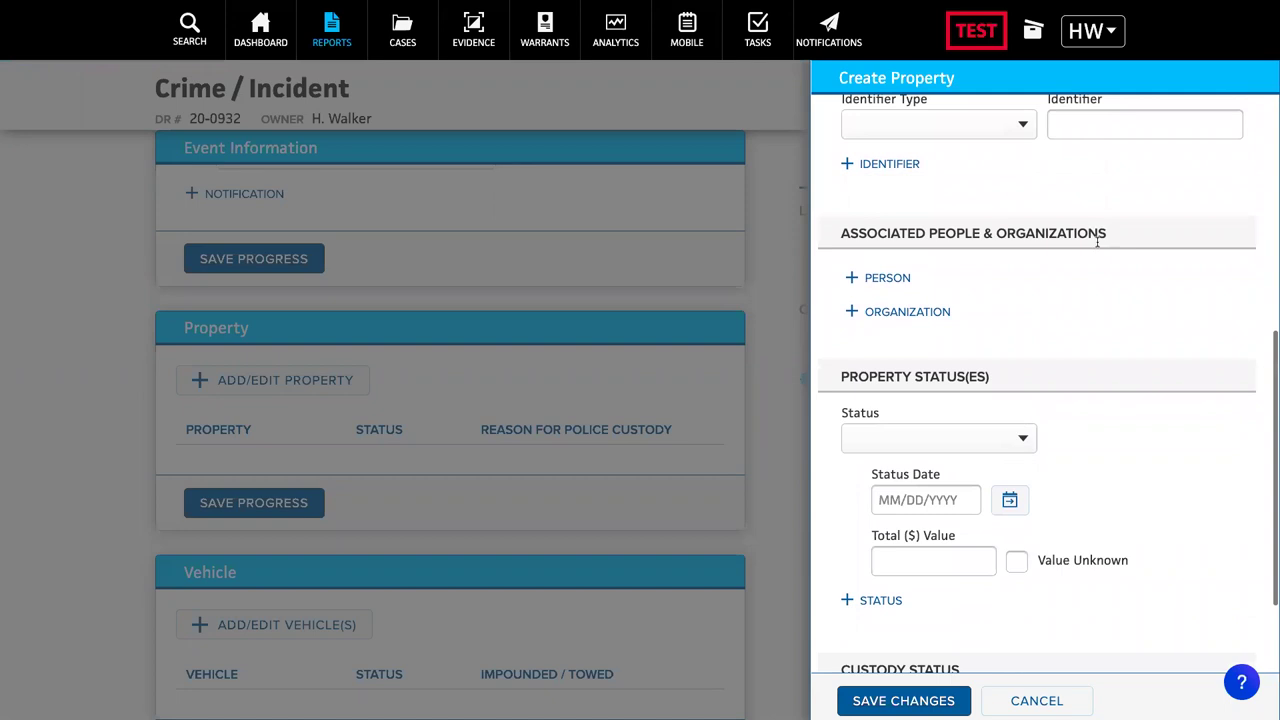
{"action": "scroll", "coordinate": [1097, 242], "scroll_direction": "down", "scroll_amount": 1}
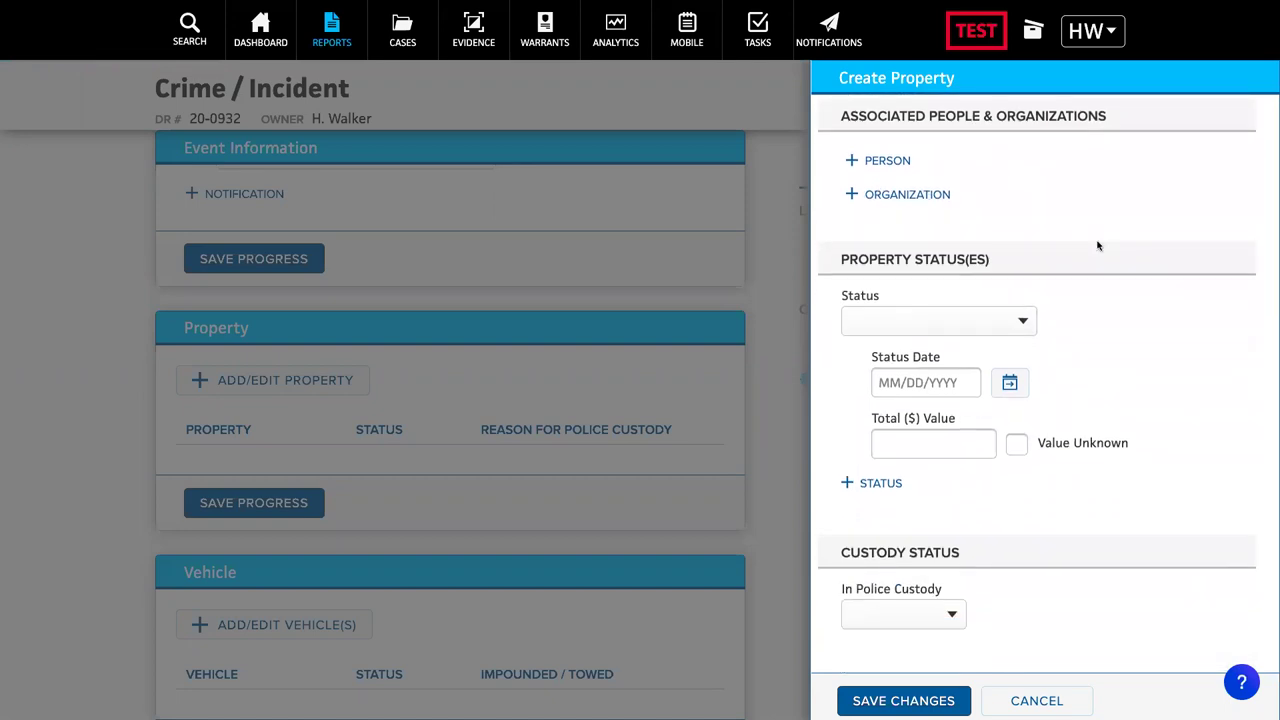
{"action": "scroll", "coordinate": [1097, 245], "scroll_direction": "down", "scroll_amount": 1}
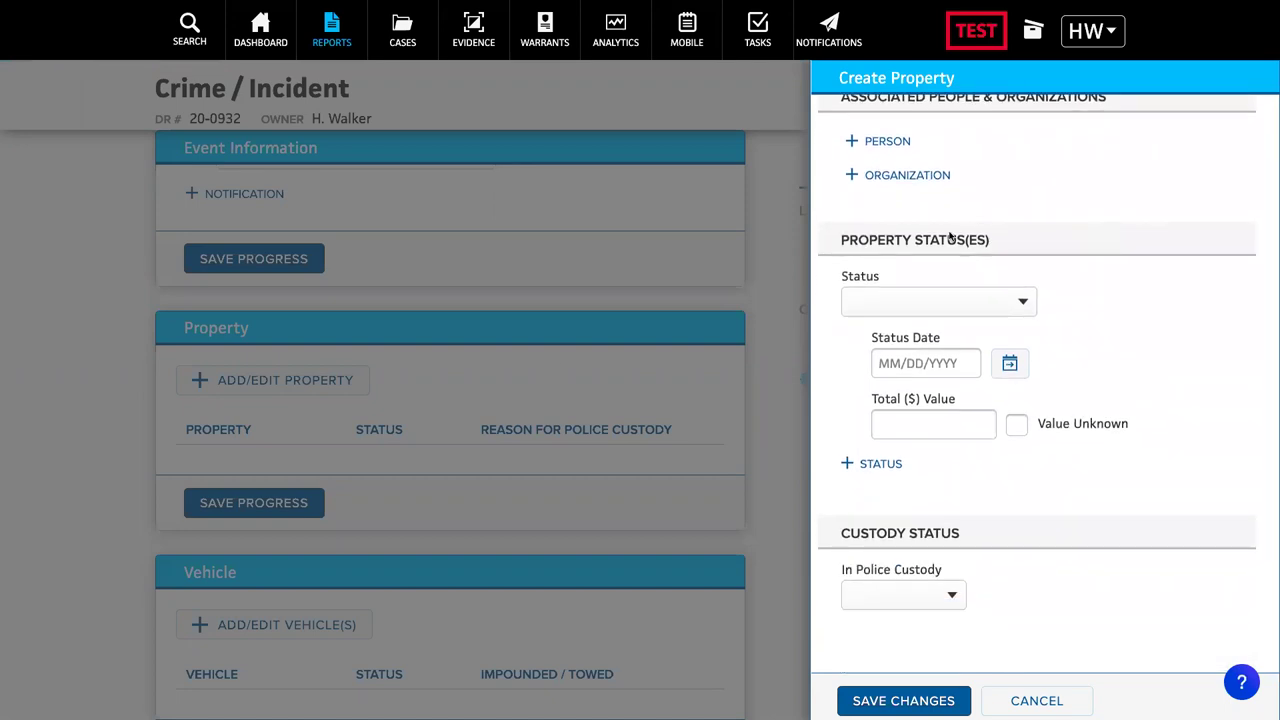
{"action": "scroll", "coordinate": [969, 278], "scroll_direction": "up", "scroll_amount": 5}
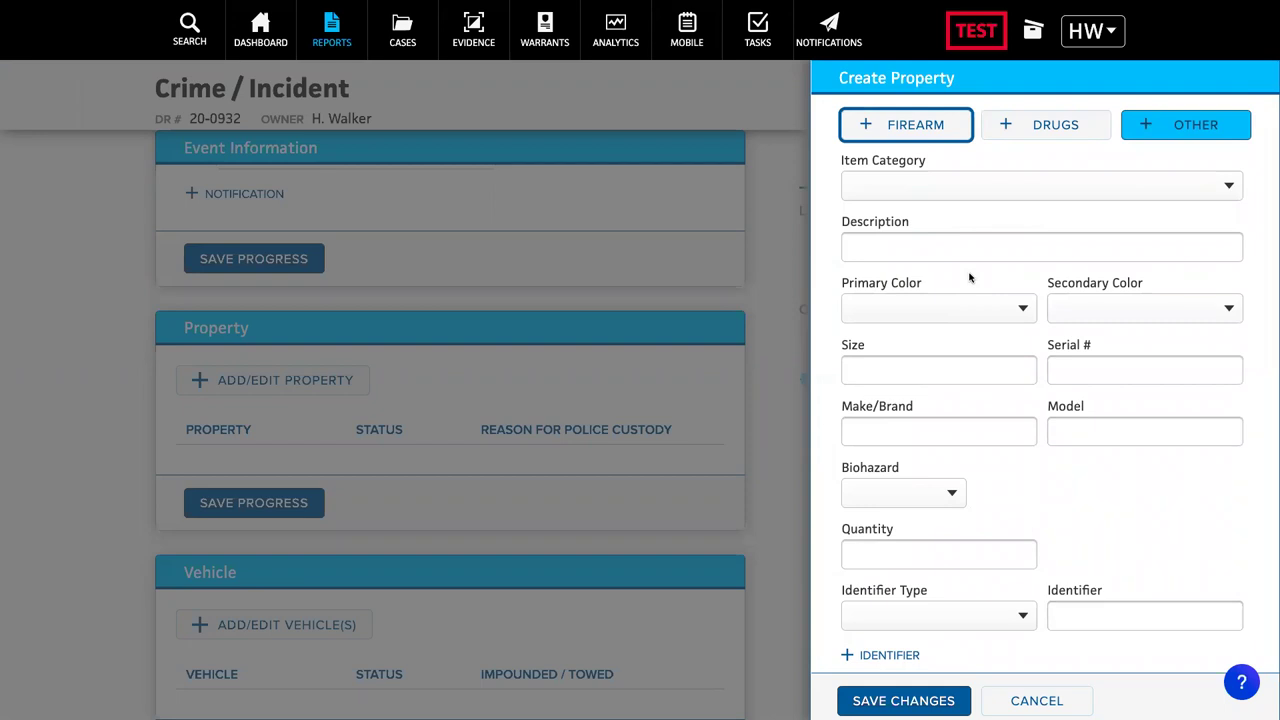
{"action": "left_click", "coordinate": [1037, 700]}
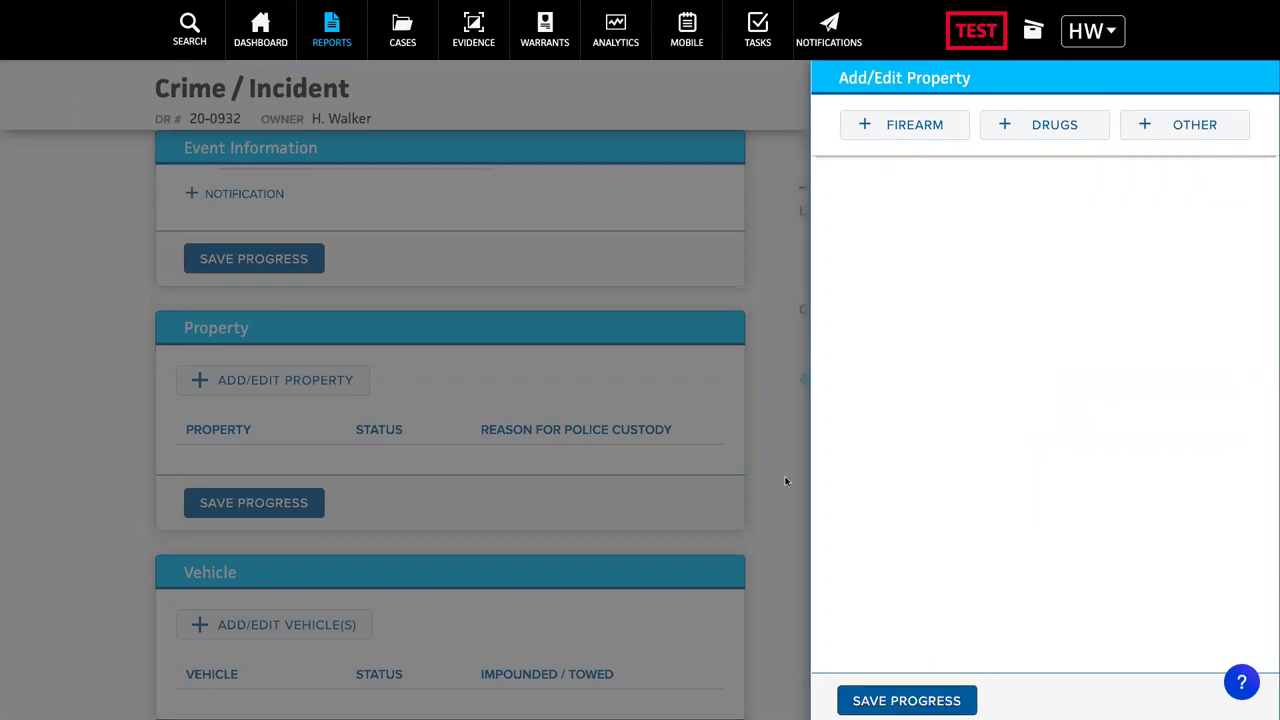
{"action": "left_click", "coordinate": [918, 700]}
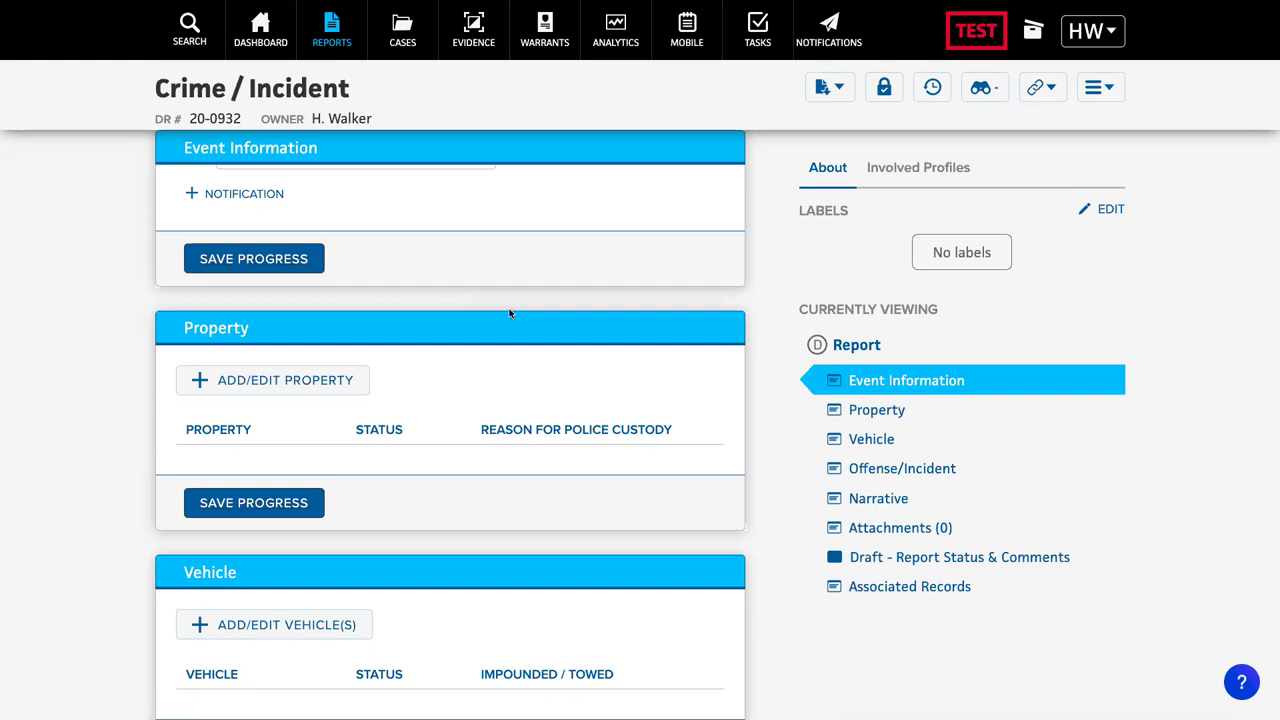
Find code 459 in the Offense/Incident section and select BURGLARY | 459 as the report's offense.
{"action": "scroll", "coordinate": [509, 314], "scroll_direction": "down", "scroll_amount": 5}
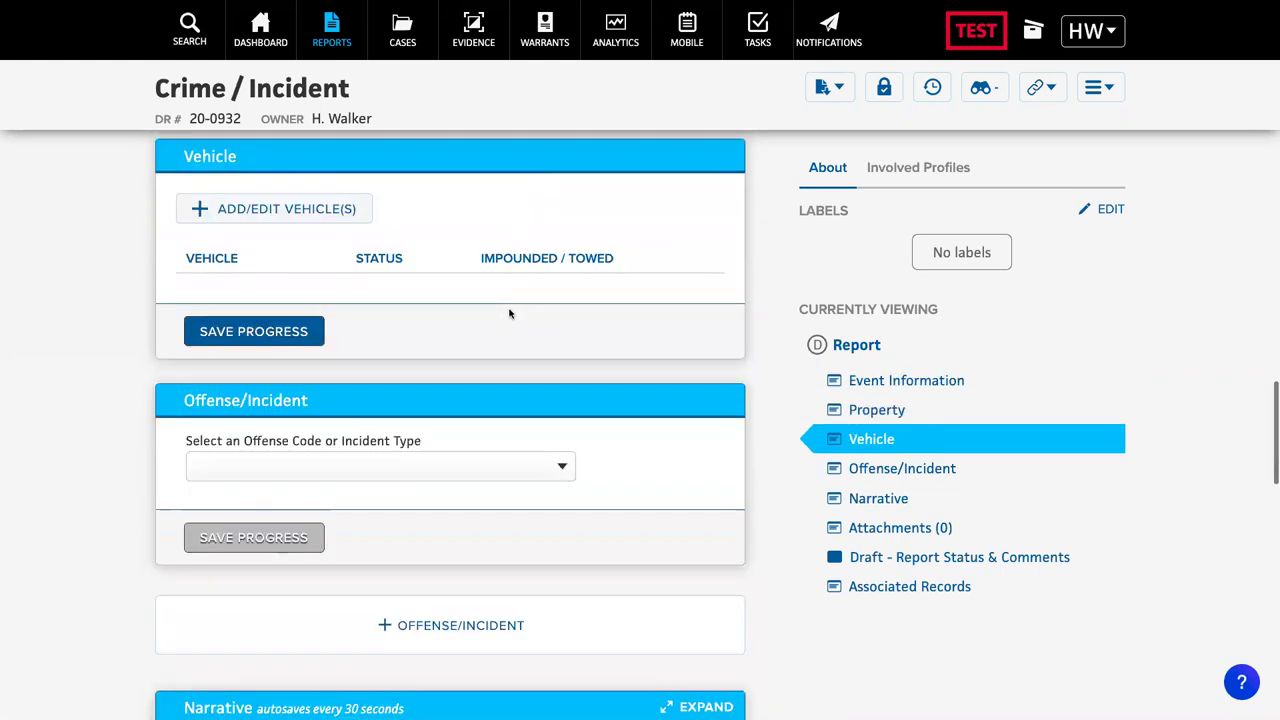
{"action": "scroll", "coordinate": [488, 272], "scroll_direction": "down", "scroll_amount": 1}
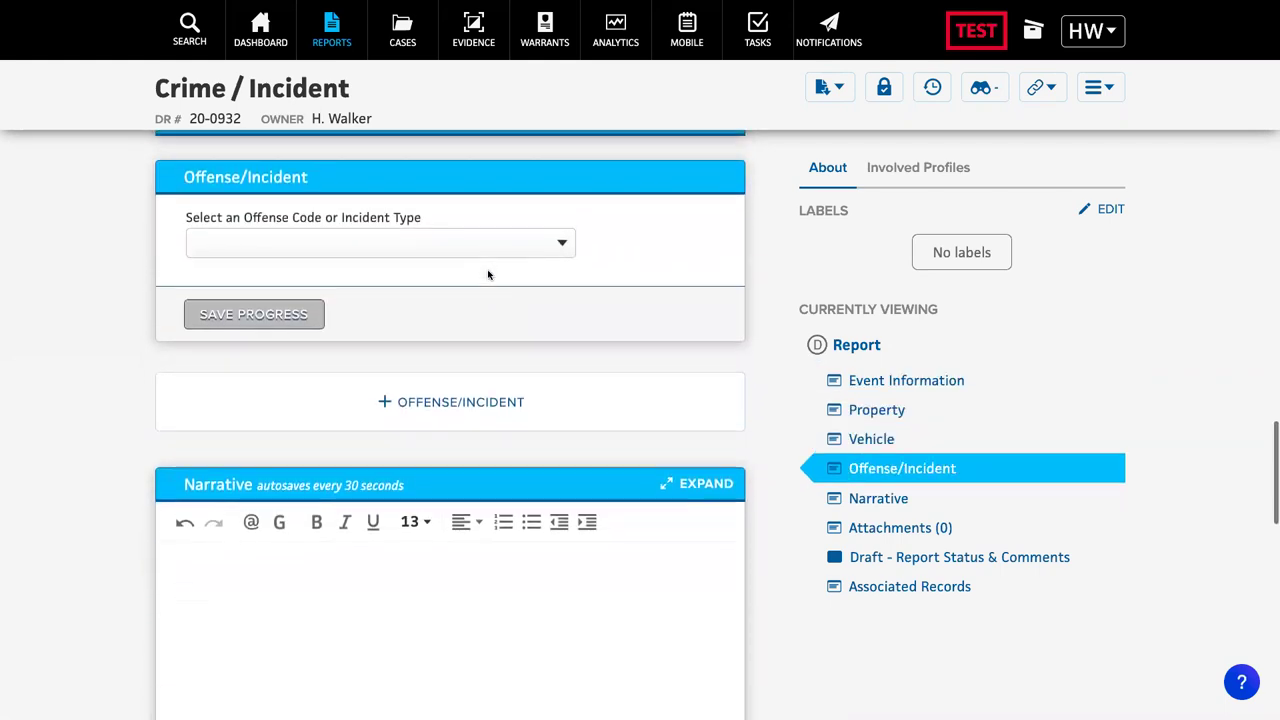
{"action": "left_click", "coordinate": [478, 240]}
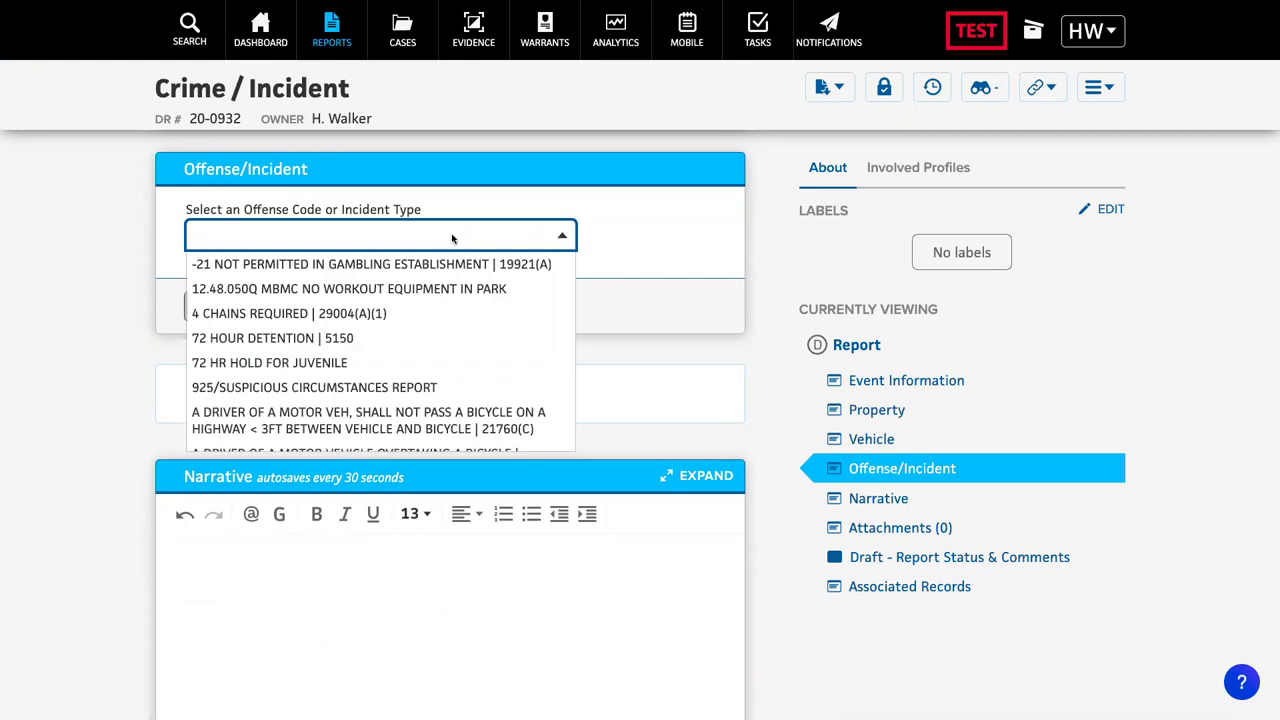
{"action": "type", "text": "459"}
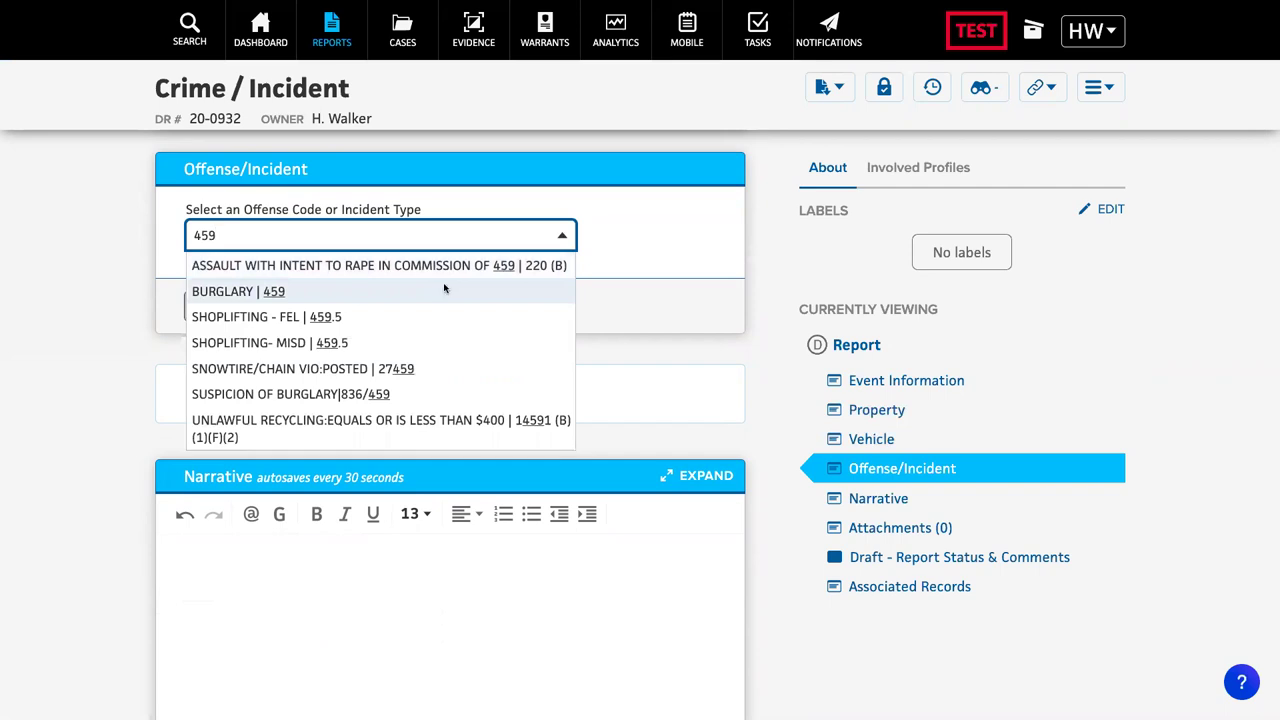
{"action": "left_click", "coordinate": [445, 290]}
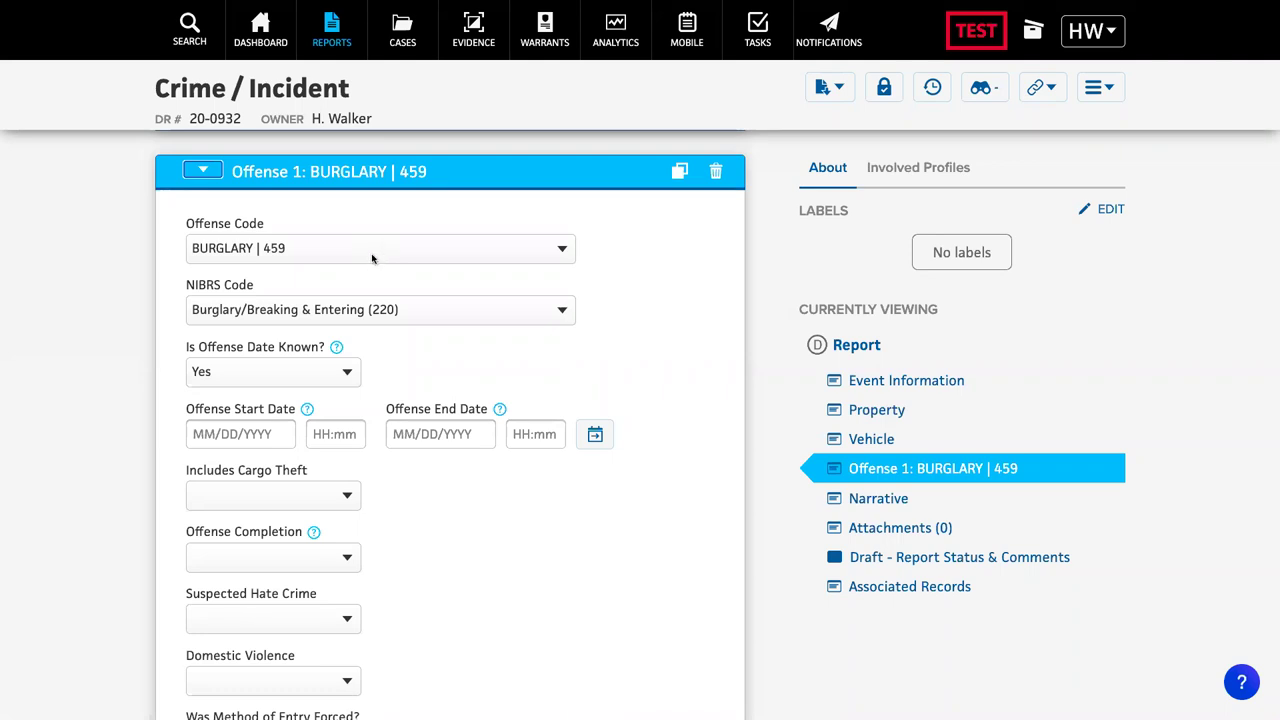
Review the burglary offense's fields and change the Offense 1 code to MURDER | 187.
{"action": "scroll", "coordinate": [372, 259], "scroll_direction": "down", "scroll_amount": 2}
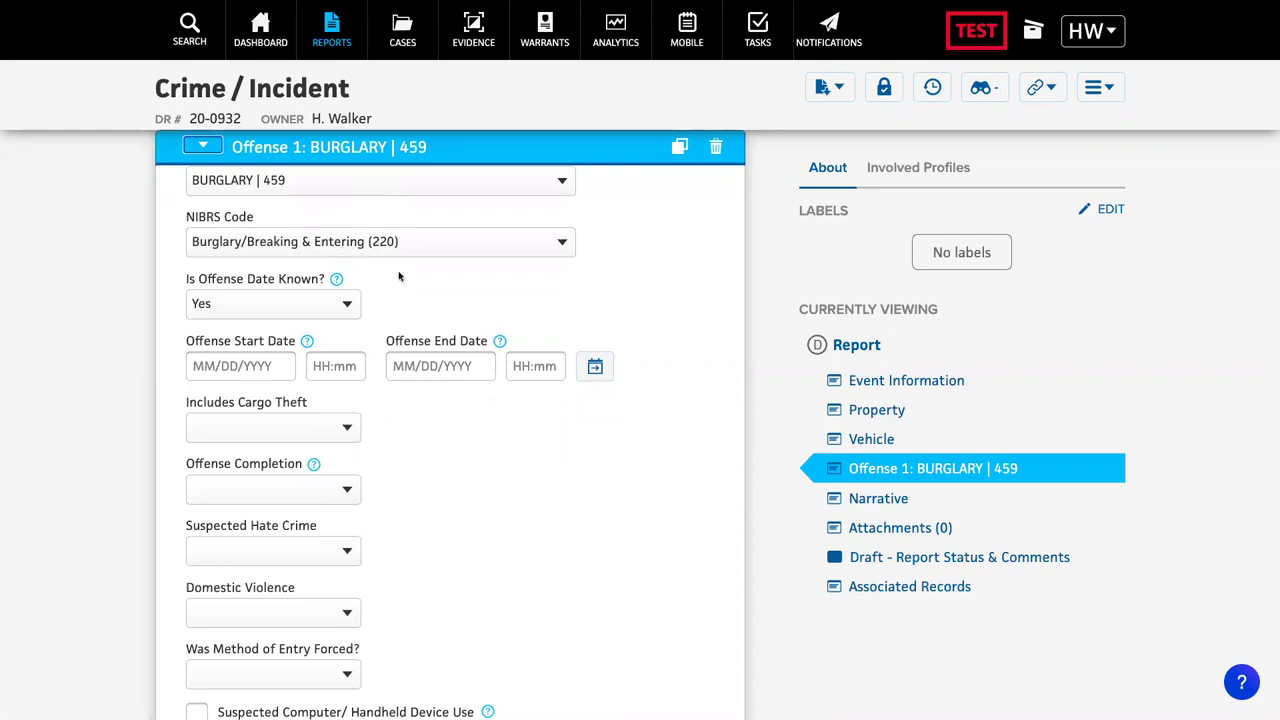
{"action": "scroll", "coordinate": [405, 277], "scroll_direction": "down", "scroll_amount": 1}
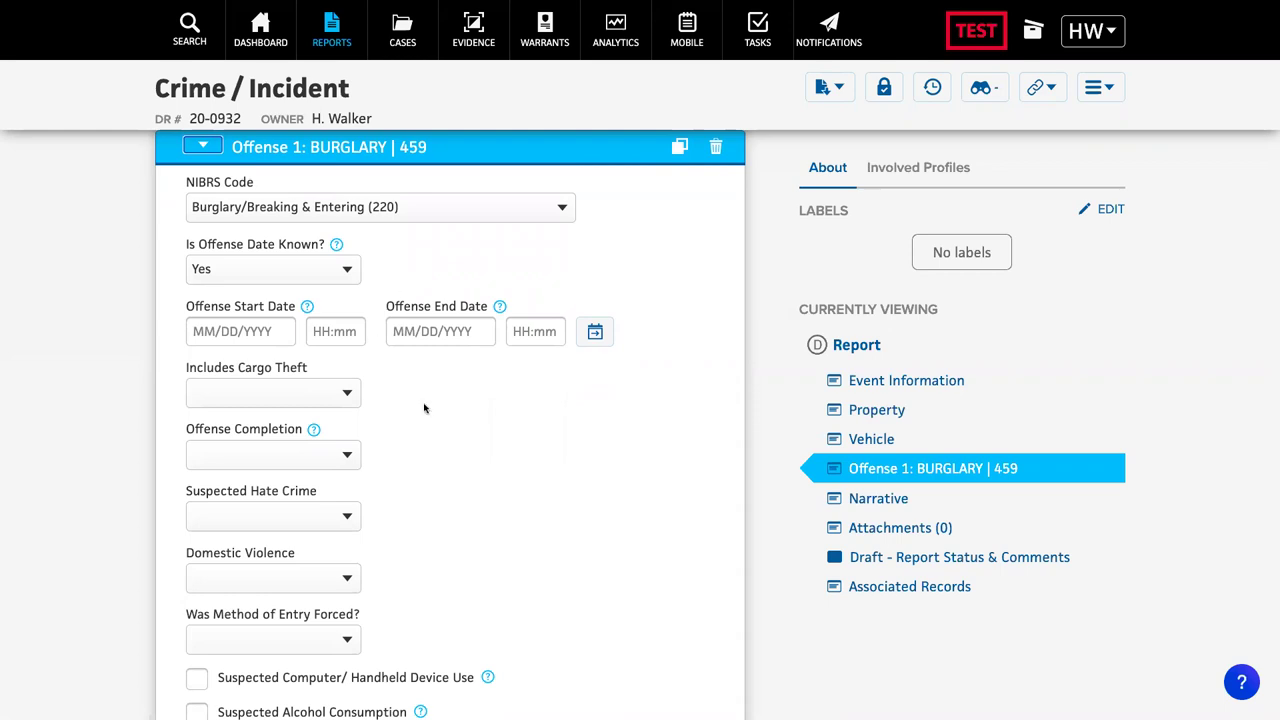
{"action": "scroll", "coordinate": [424, 408], "scroll_direction": "up", "scroll_amount": 2}
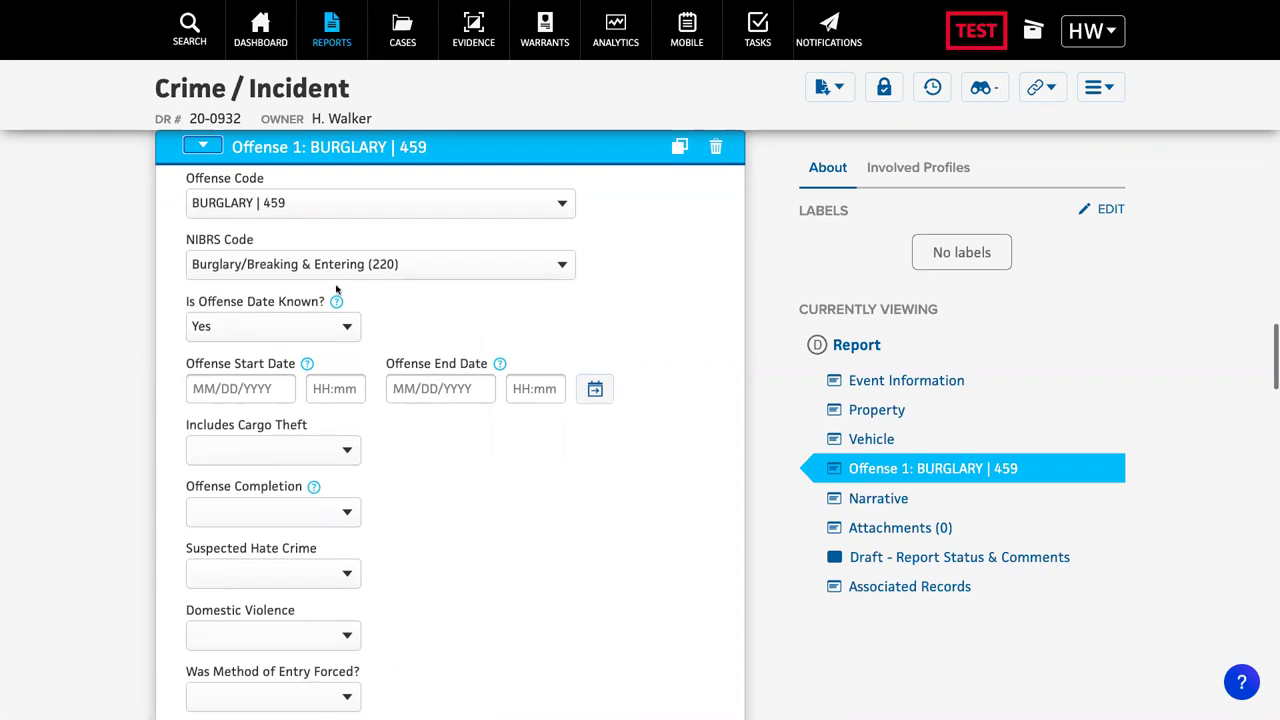
{"action": "scroll", "coordinate": [381, 282], "scroll_direction": "down", "scroll_amount": 3}
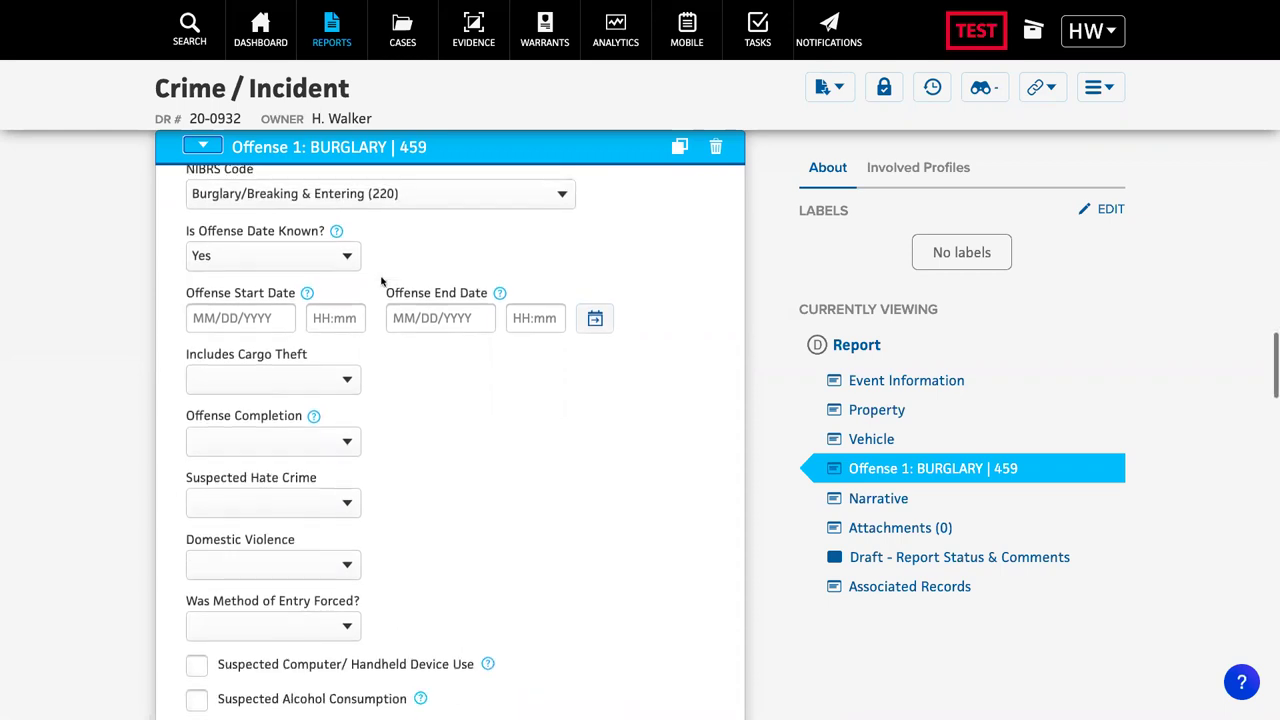
{"action": "scroll", "coordinate": [407, 375], "scroll_direction": "down", "scroll_amount": 1}
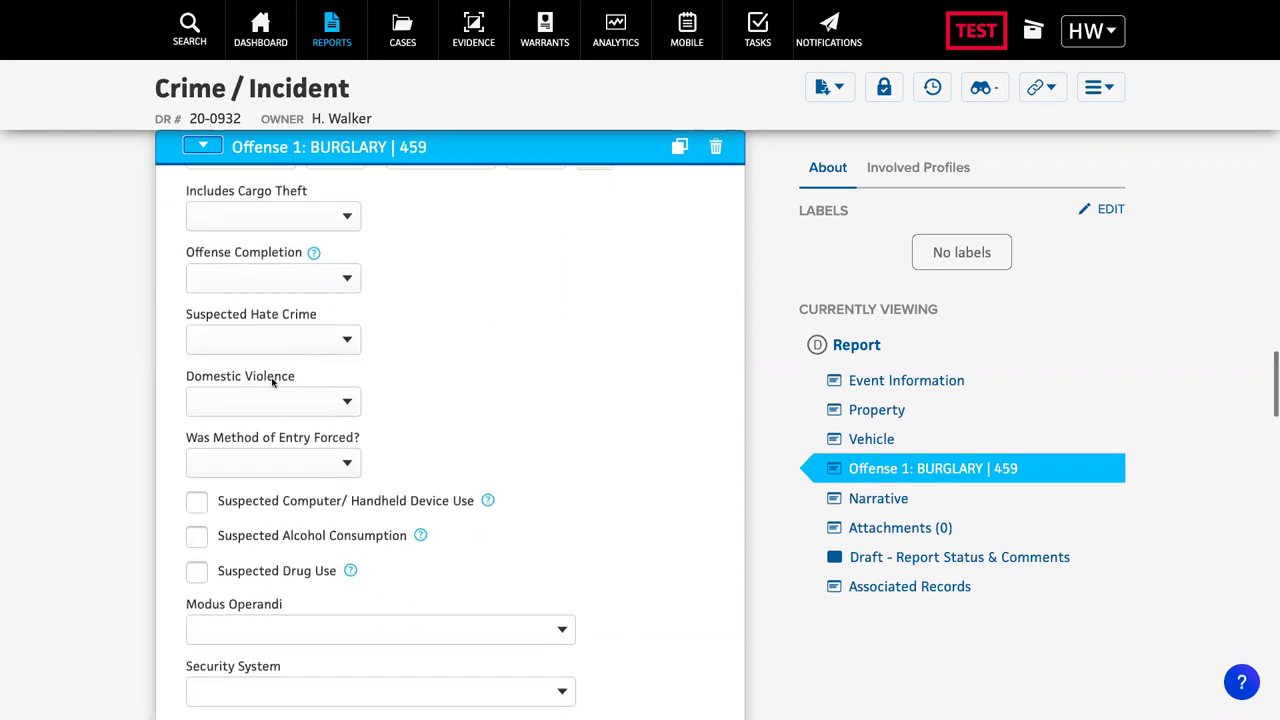
{"action": "scroll", "coordinate": [366, 406], "scroll_direction": "up", "scroll_amount": 3}
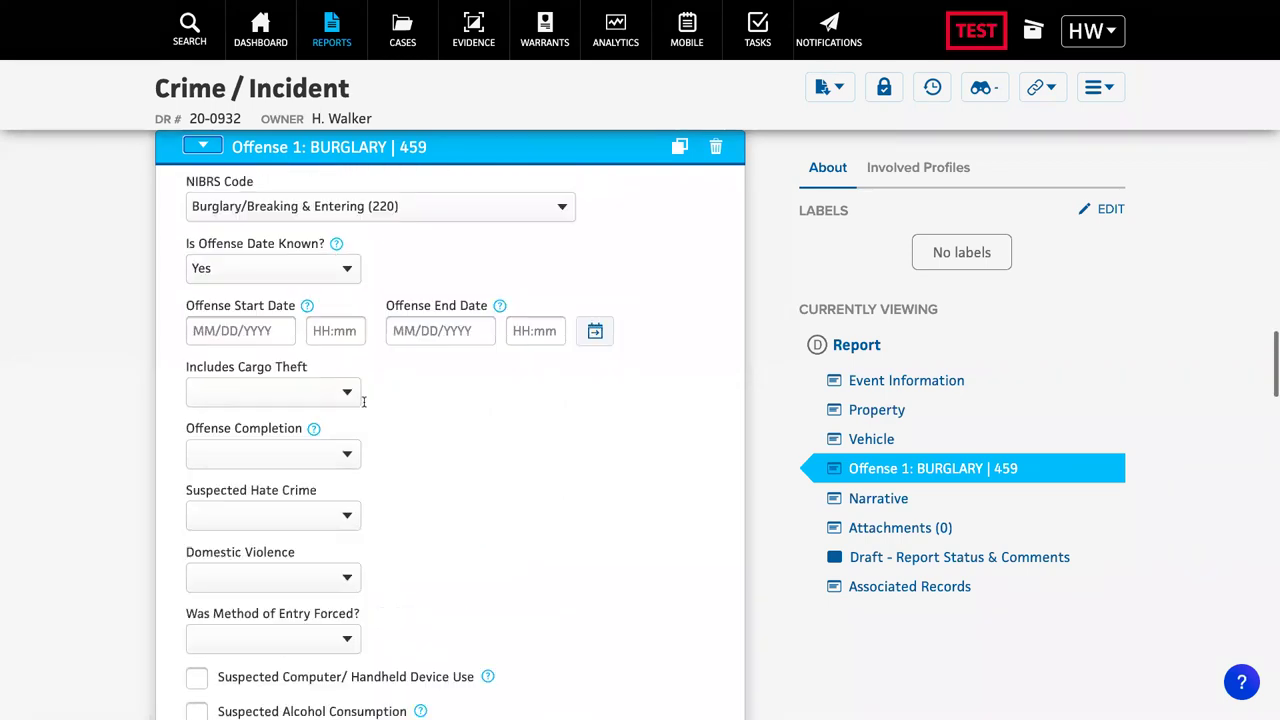
{"action": "left_click", "coordinate": [357, 264]}
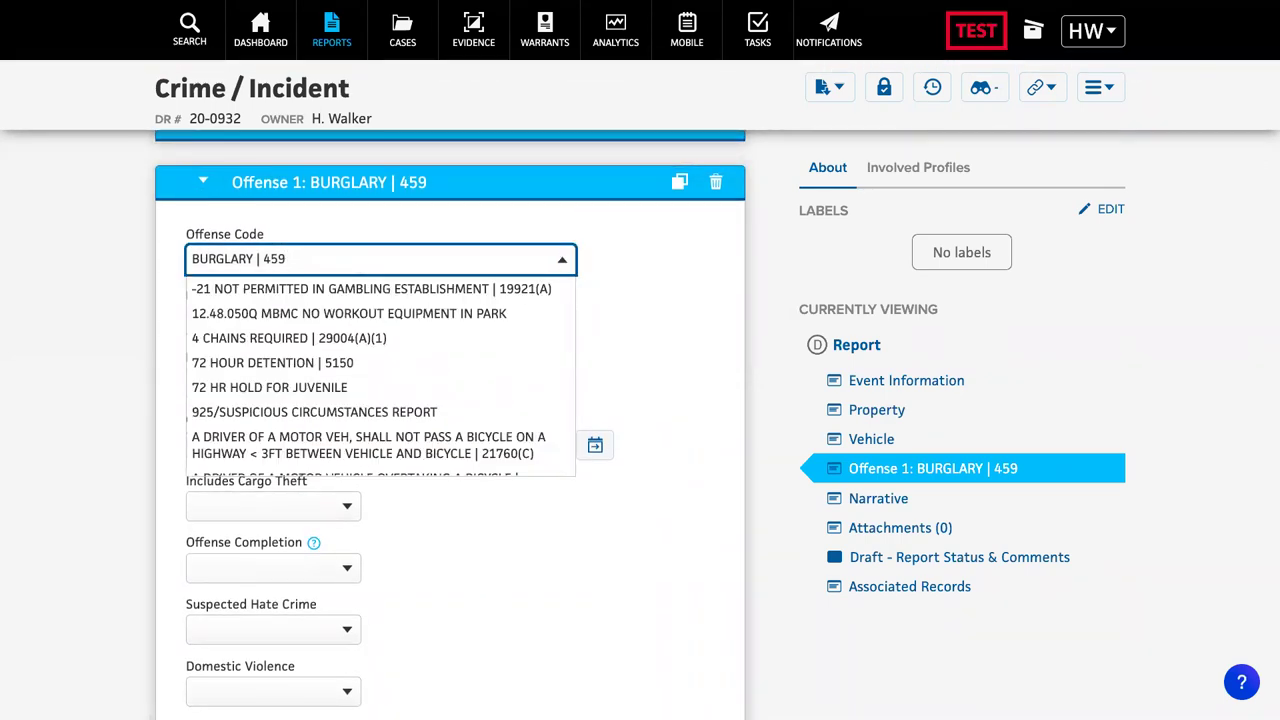
{"action": "type", "text": "murder"}
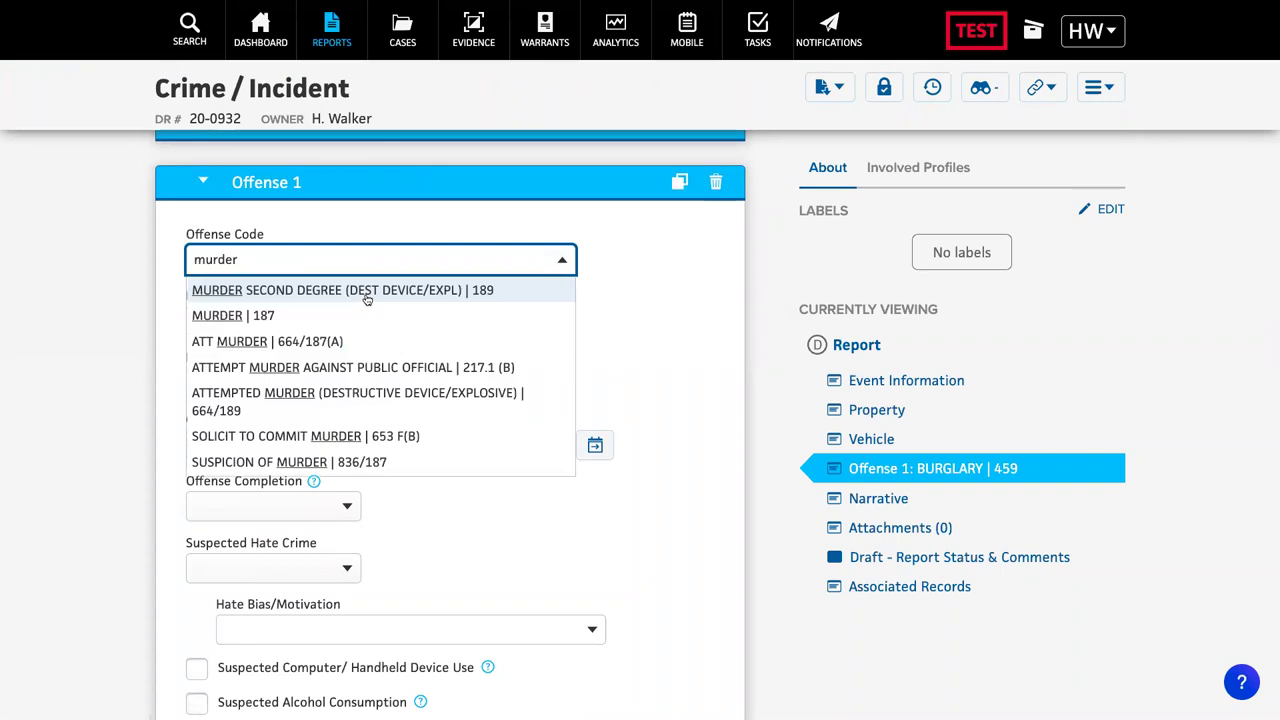
{"action": "left_click", "coordinate": [440, 316]}
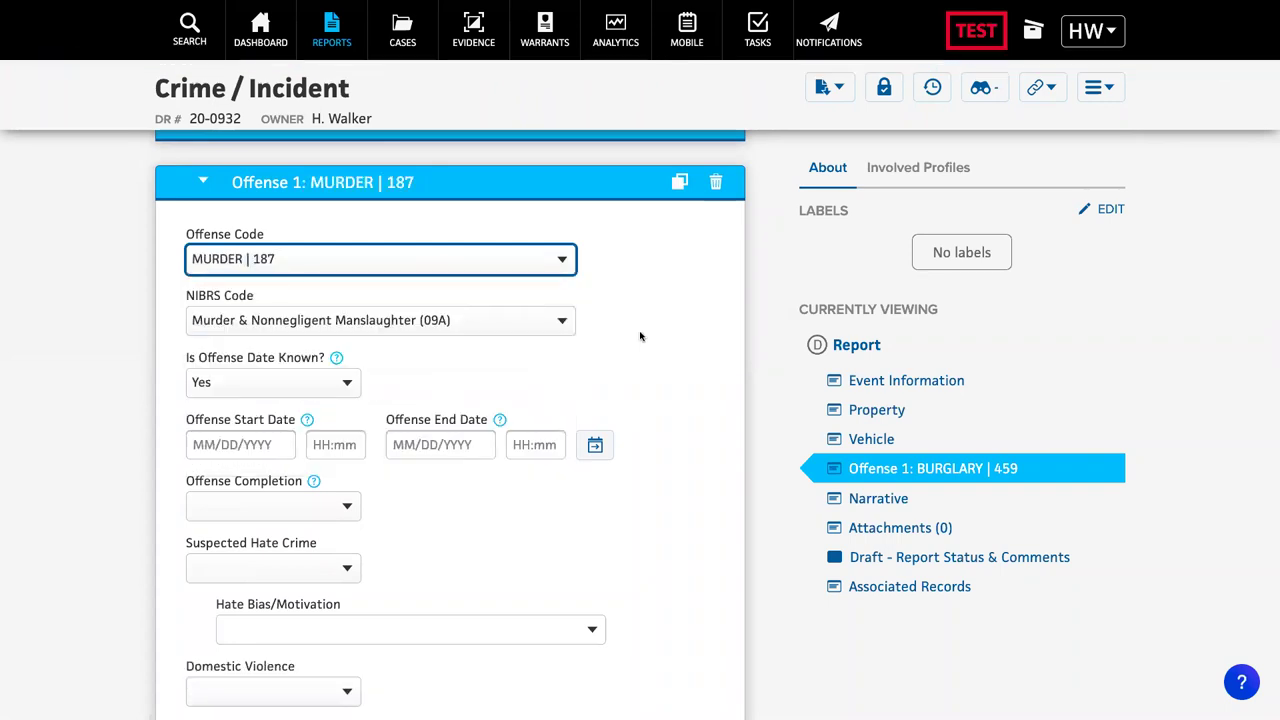
Look through the murder offense's fields and save its progress with the remaining fields left blank.
{"action": "scroll", "coordinate": [640, 337], "scroll_direction": "down", "scroll_amount": 1}
{"action": "scroll", "coordinate": [640, 337], "scroll_direction": "down", "scroll_amount": 2}
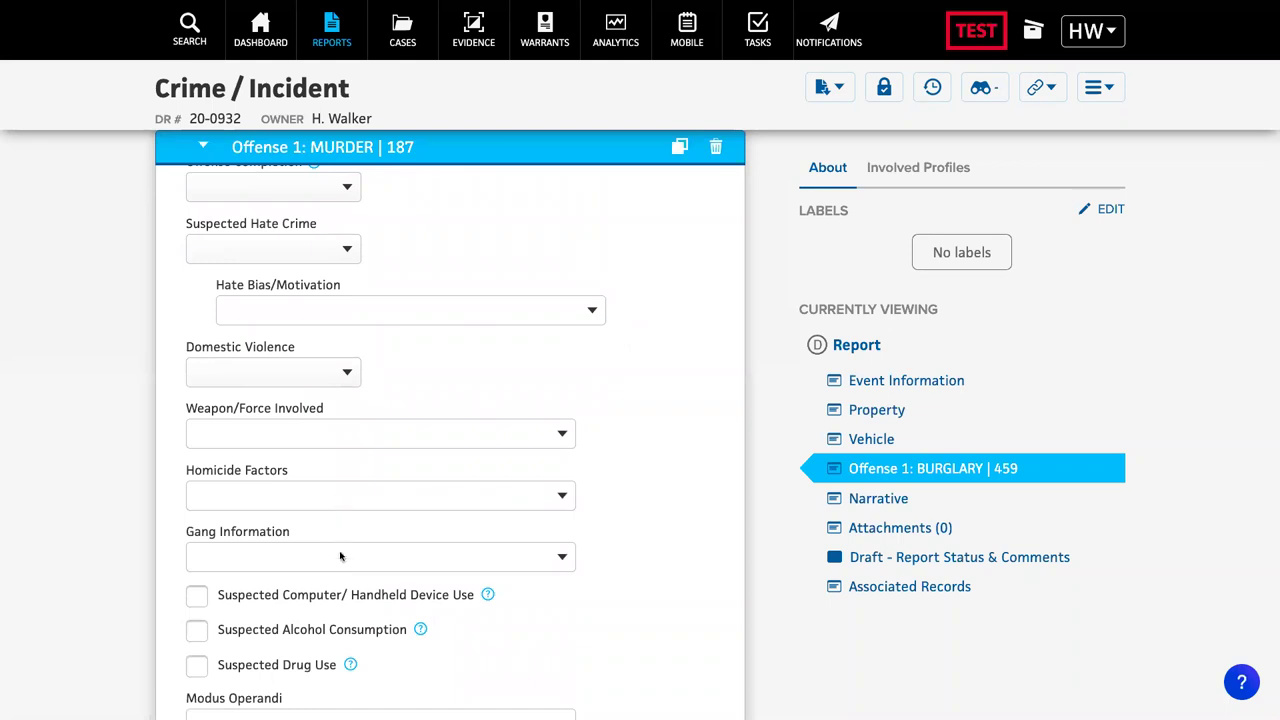
{"action": "scroll", "coordinate": [387, 383], "scroll_direction": "down", "scroll_amount": 9}
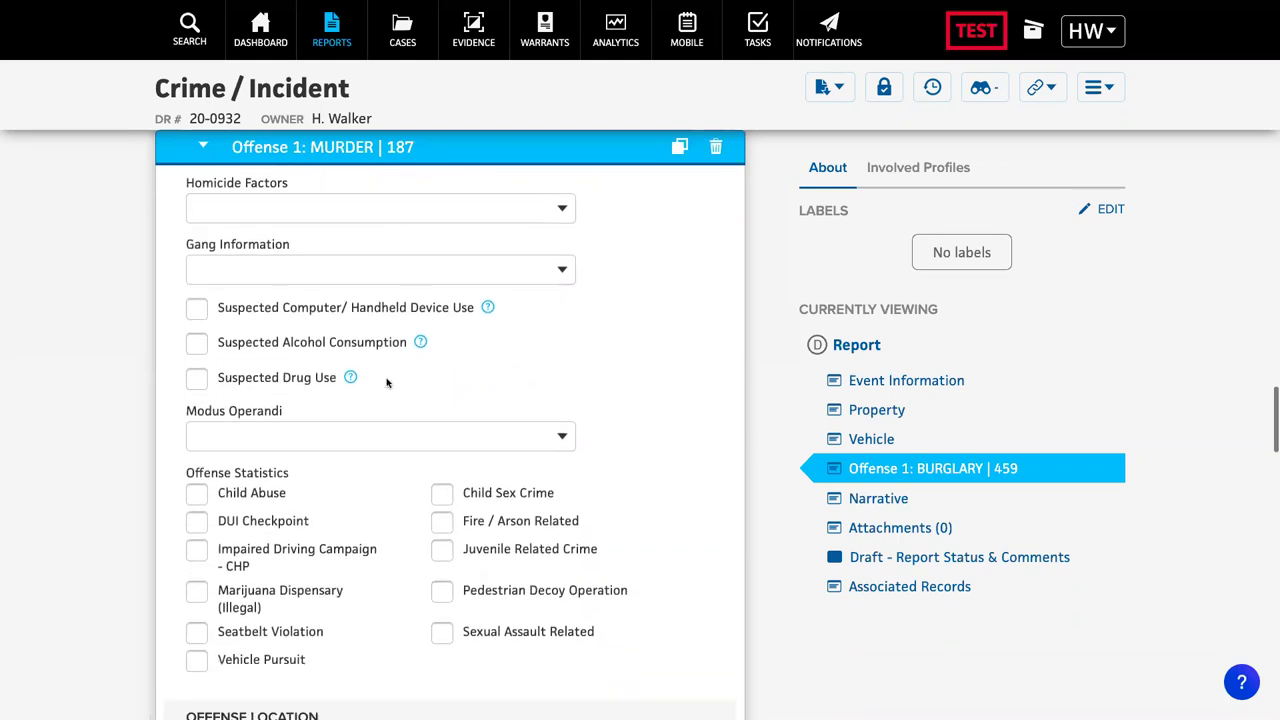
{"action": "scroll", "coordinate": [387, 384], "scroll_direction": "down", "scroll_amount": 3}
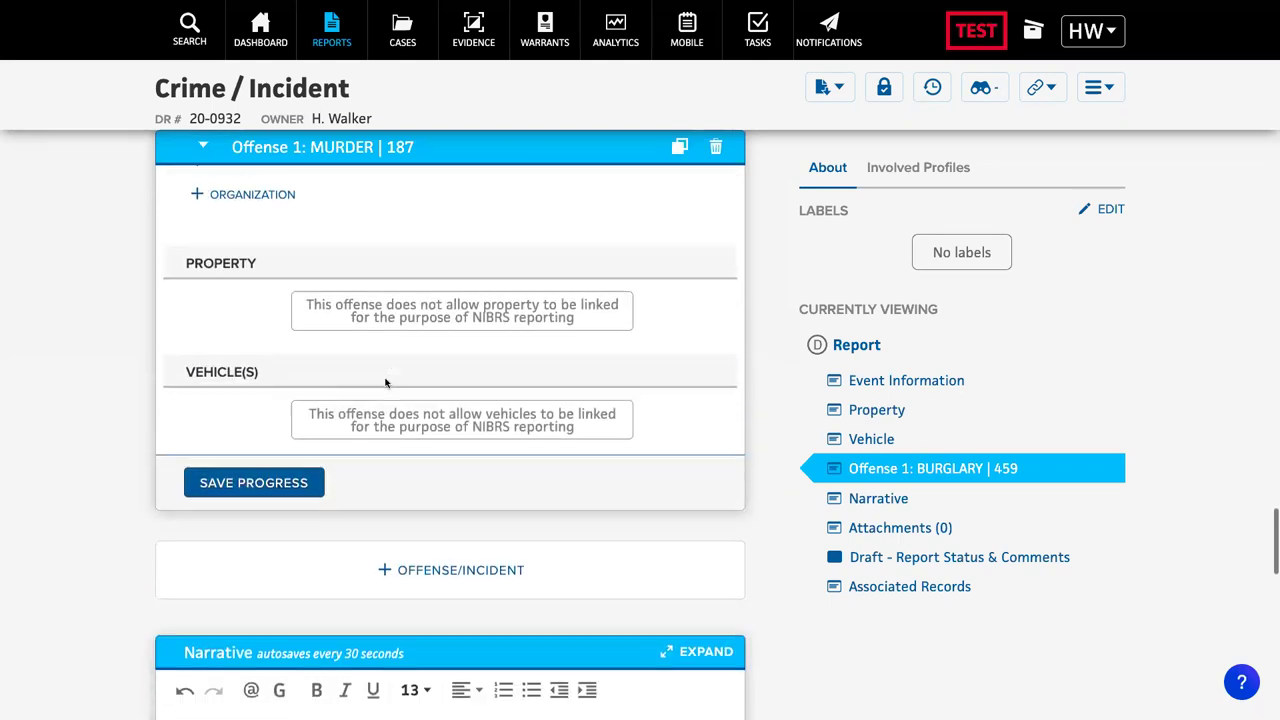
{"action": "left_click", "coordinate": [256, 483]}
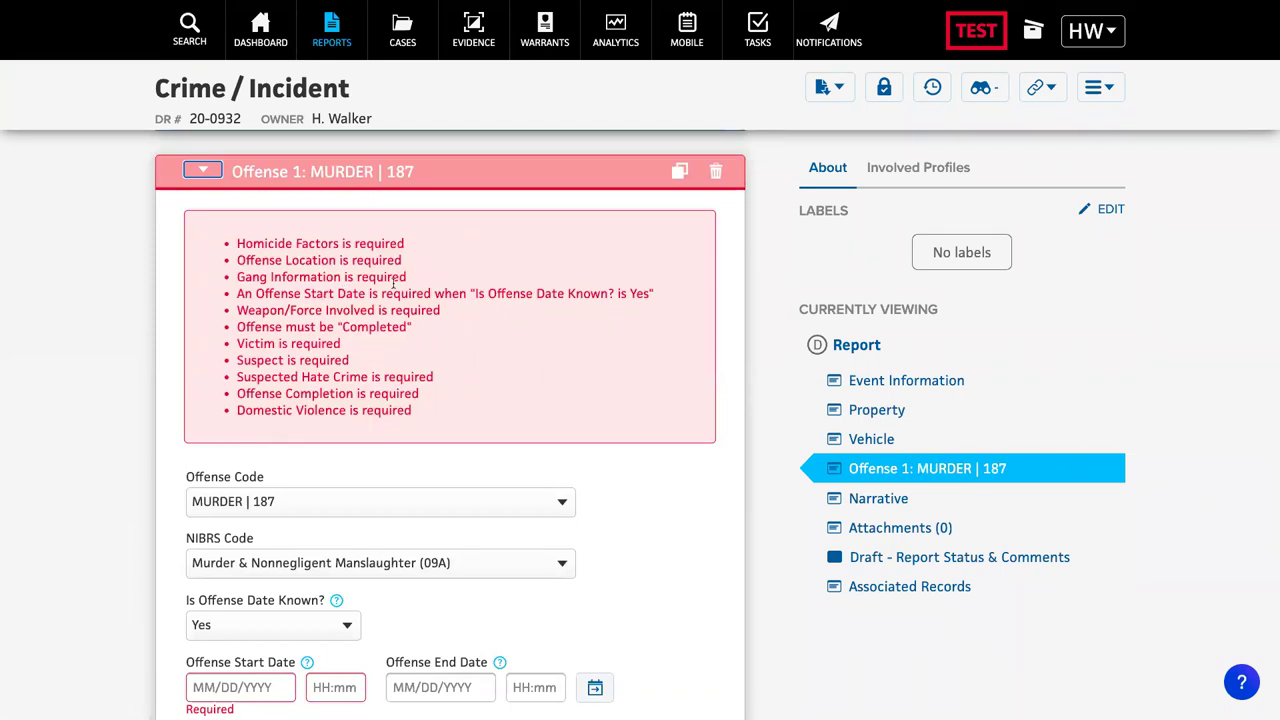
Write ITALICS in italic text in the report's narrative, followed by a bulleted line reading Bullets.
{"action": "scroll", "coordinate": [391, 356], "scroll_direction": "down", "scroll_amount": 2}
{"action": "scroll", "coordinate": [391, 360], "scroll_direction": "down", "scroll_amount": 4}
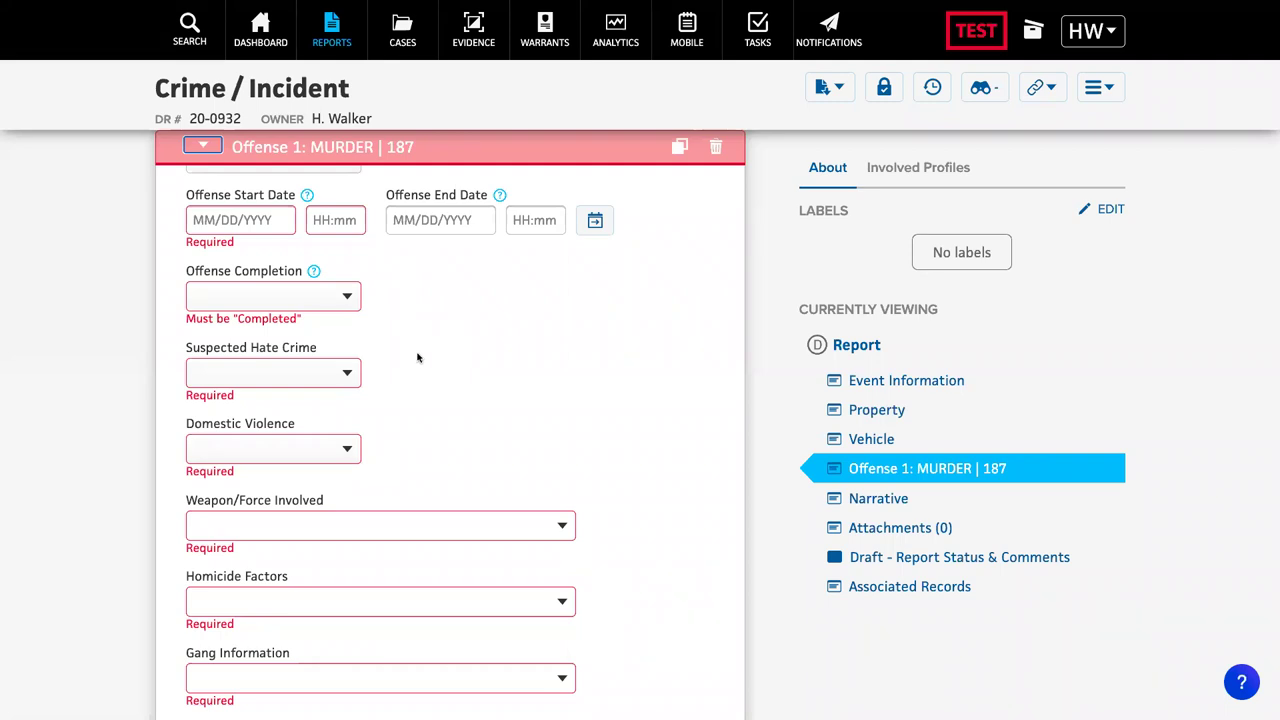
{"action": "scroll", "coordinate": [418, 358], "scroll_direction": "down", "scroll_amount": 10}
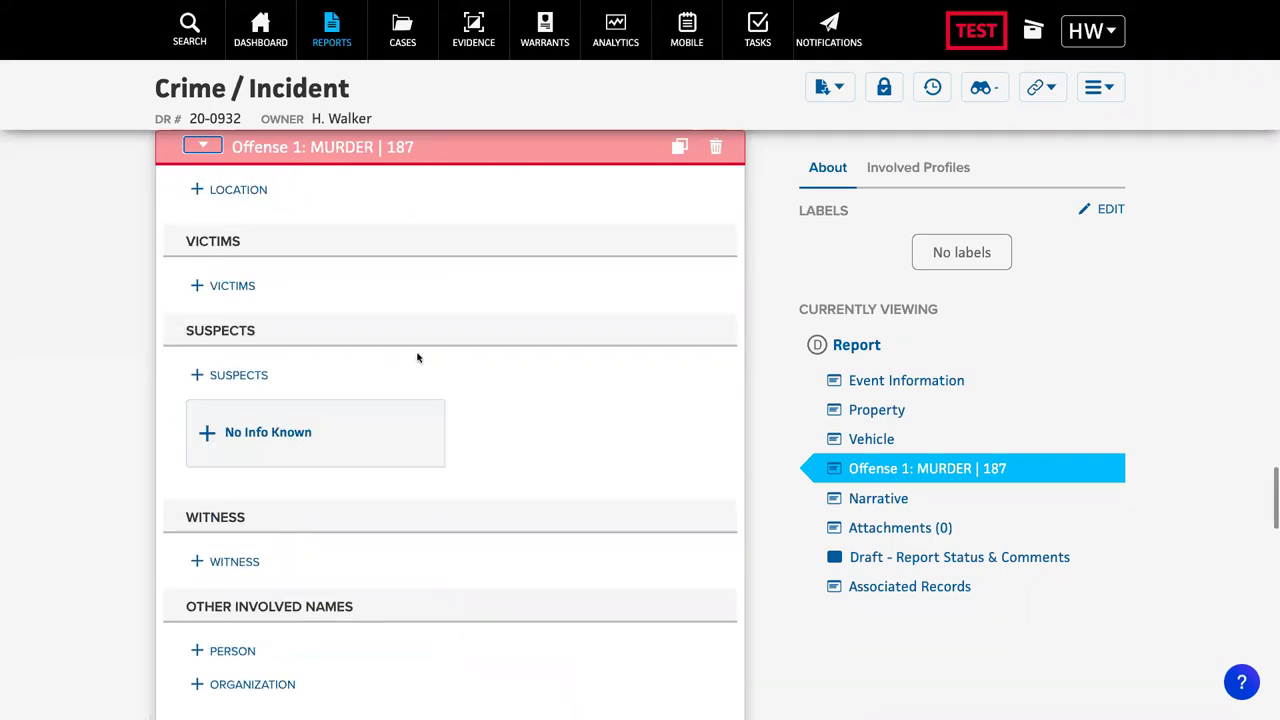
{"action": "scroll", "coordinate": [418, 358], "scroll_direction": "down", "scroll_amount": 7}
{"action": "scroll", "coordinate": [418, 358], "scroll_direction": "down", "scroll_amount": 2}
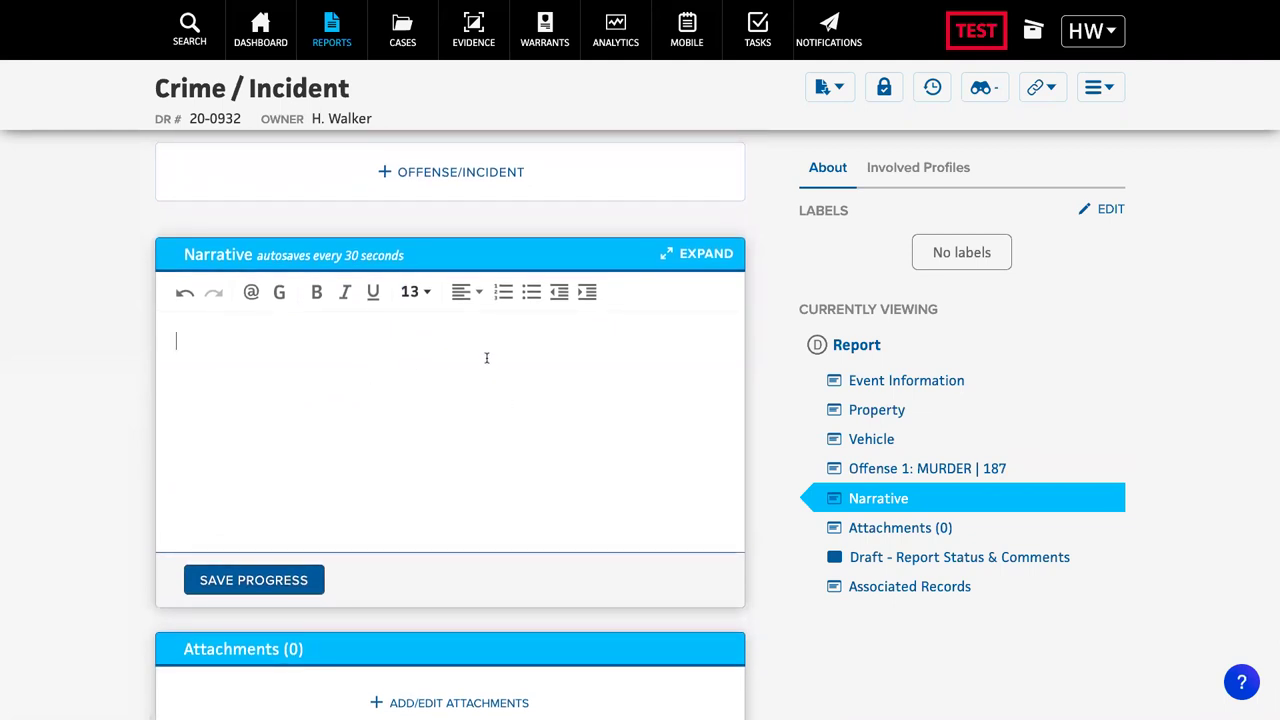
{"action": "left_click", "coordinate": [345, 292]}
{"action": "type", "text": "ITALCS"}
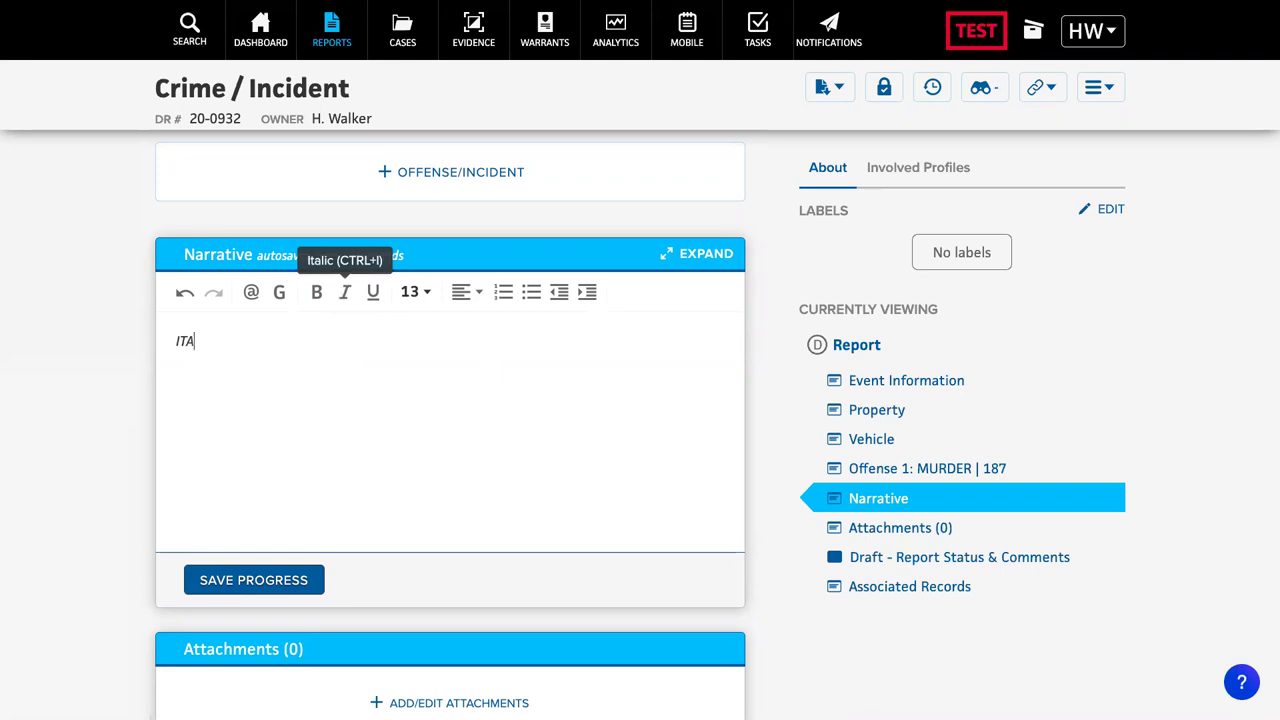
{"action": "key", "text": "BackSpace"}
{"action": "key", "text": "BackSpace"}
{"action": "type", "text": "ICS"}
{"action": "key", "text": "Return"}
{"action": "left_click", "coordinate": [531, 292]}
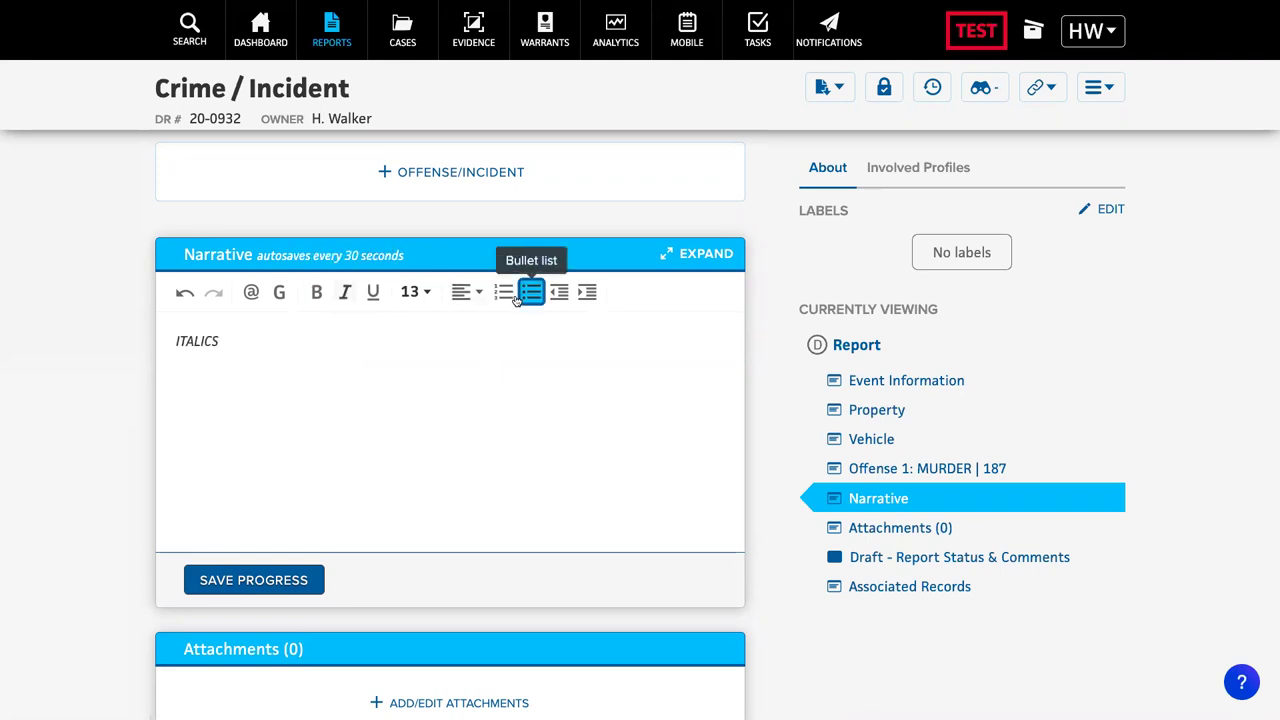
{"action": "type", "text": "Bullets"}
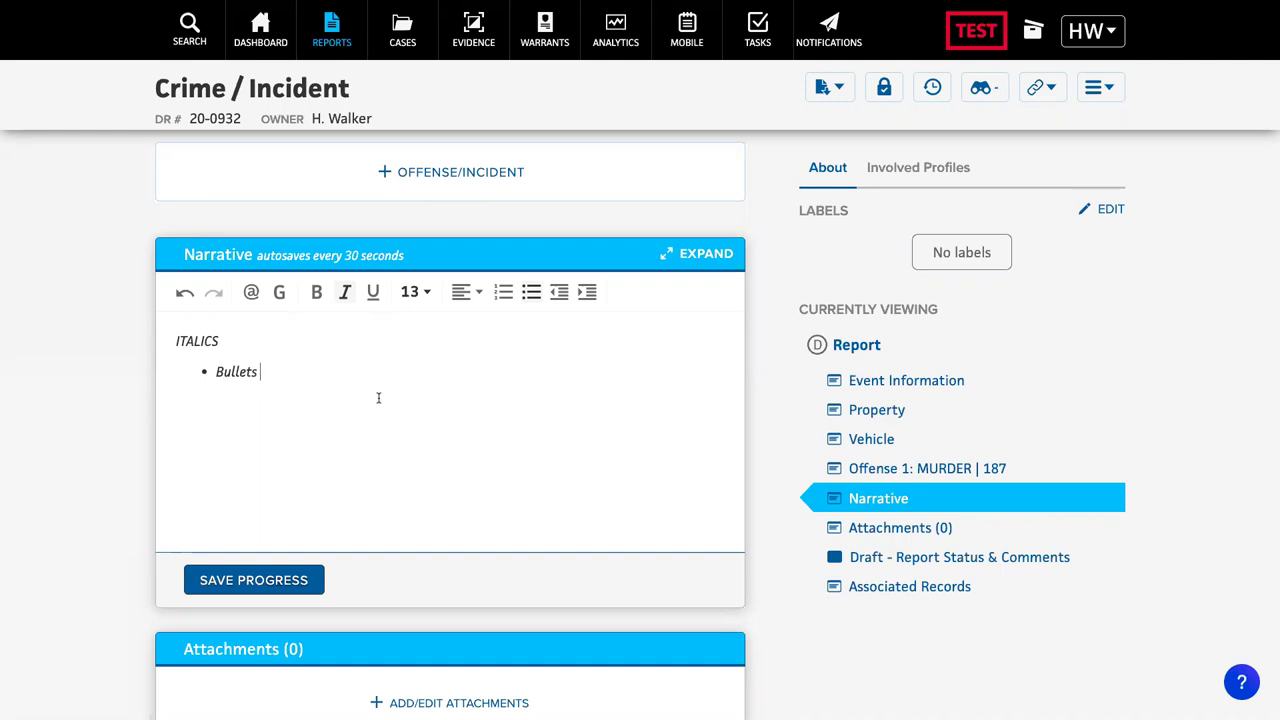
Go to the reports list and look over its filters and the reports pending supervisor review.
{"action": "scroll", "coordinate": [378, 398], "scroll_direction": "down", "scroll_amount": 3}
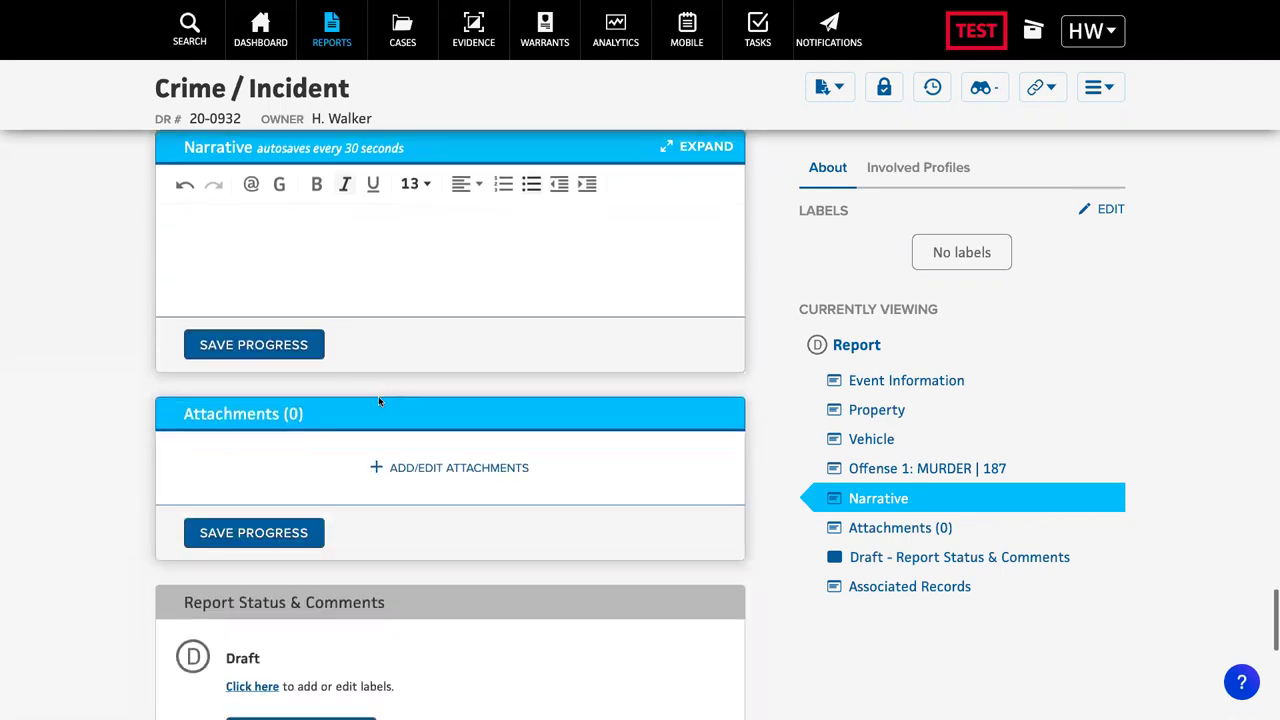
{"action": "left_click", "coordinate": [333, 38]}
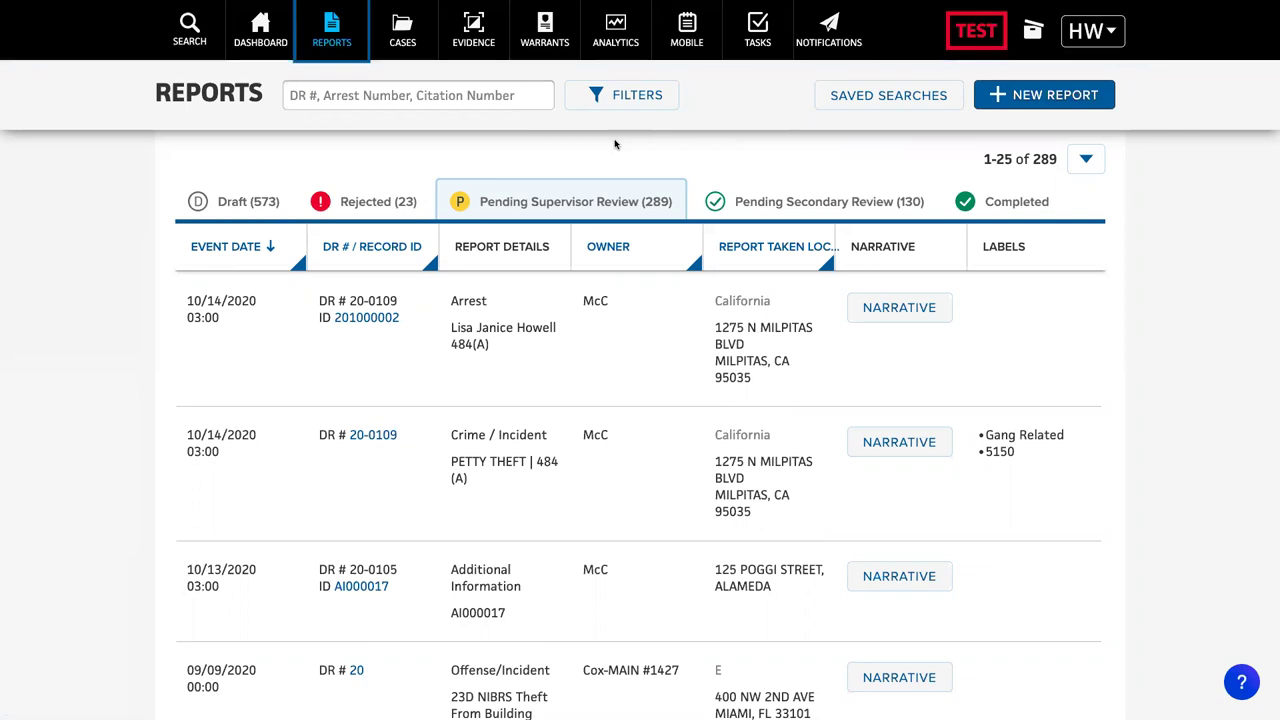
{"action": "left_click", "coordinate": [650, 110]}
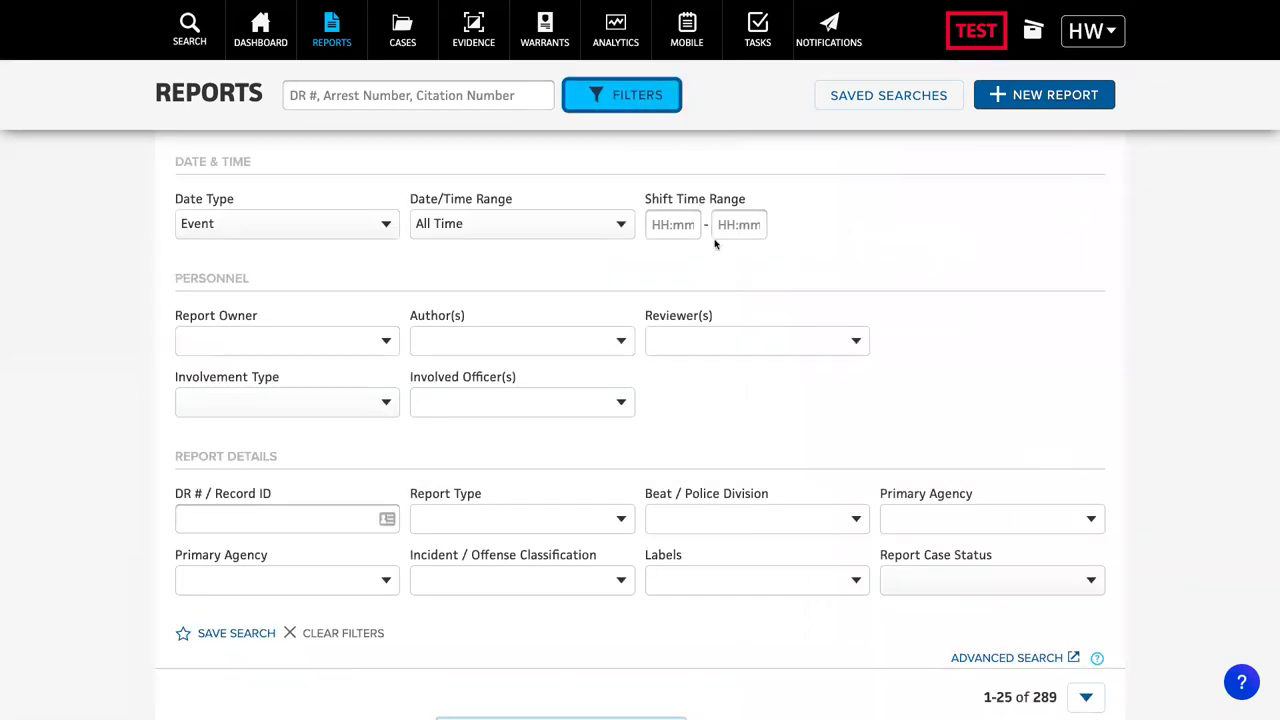
{"action": "scroll", "coordinate": [715, 244], "scroll_direction": "down", "scroll_amount": 5}
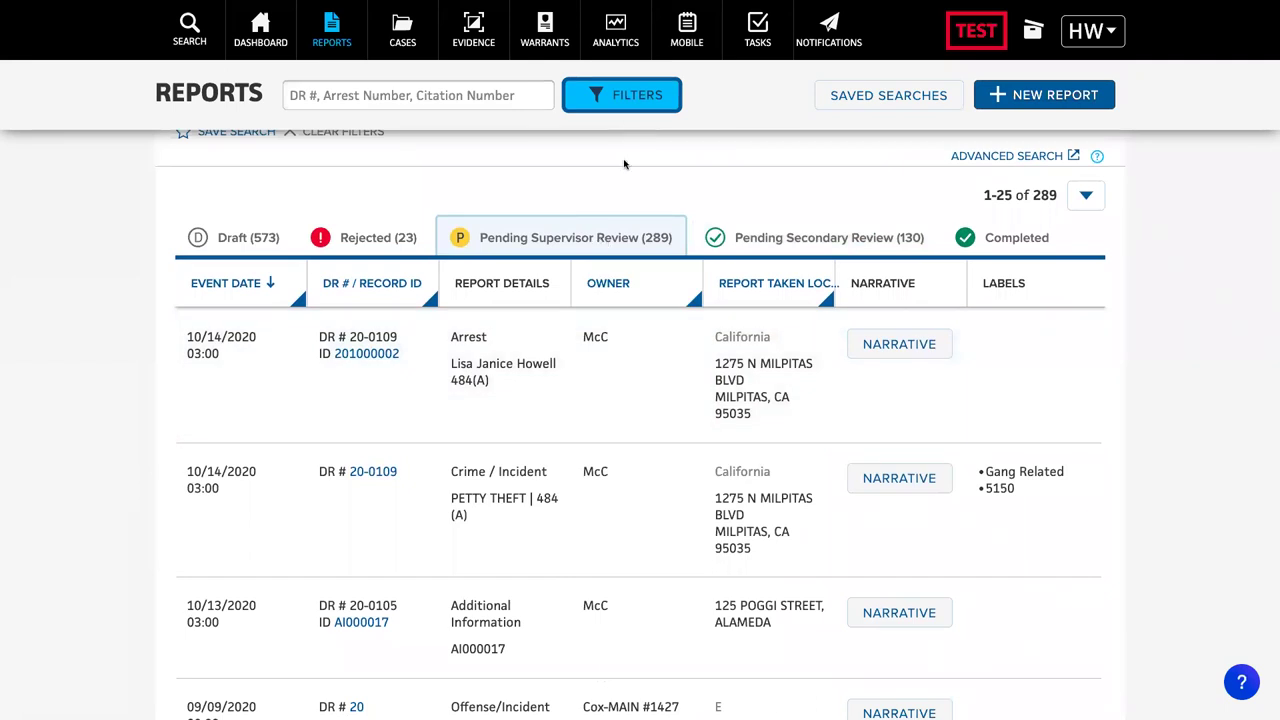
{"action": "scroll", "coordinate": [624, 164], "scroll_direction": "down", "scroll_amount": 1}
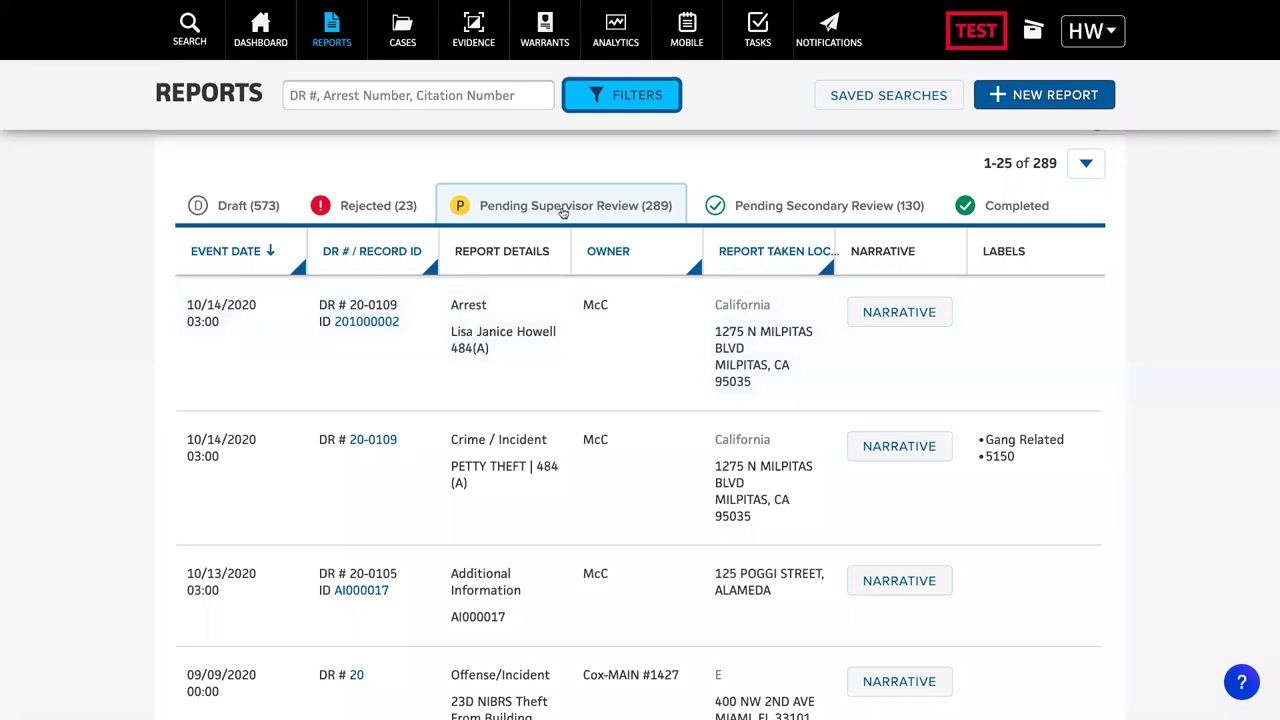
List the reports pending secondary review and preview the narratives of the first two reports.
{"action": "left_click", "coordinate": [789, 211]}
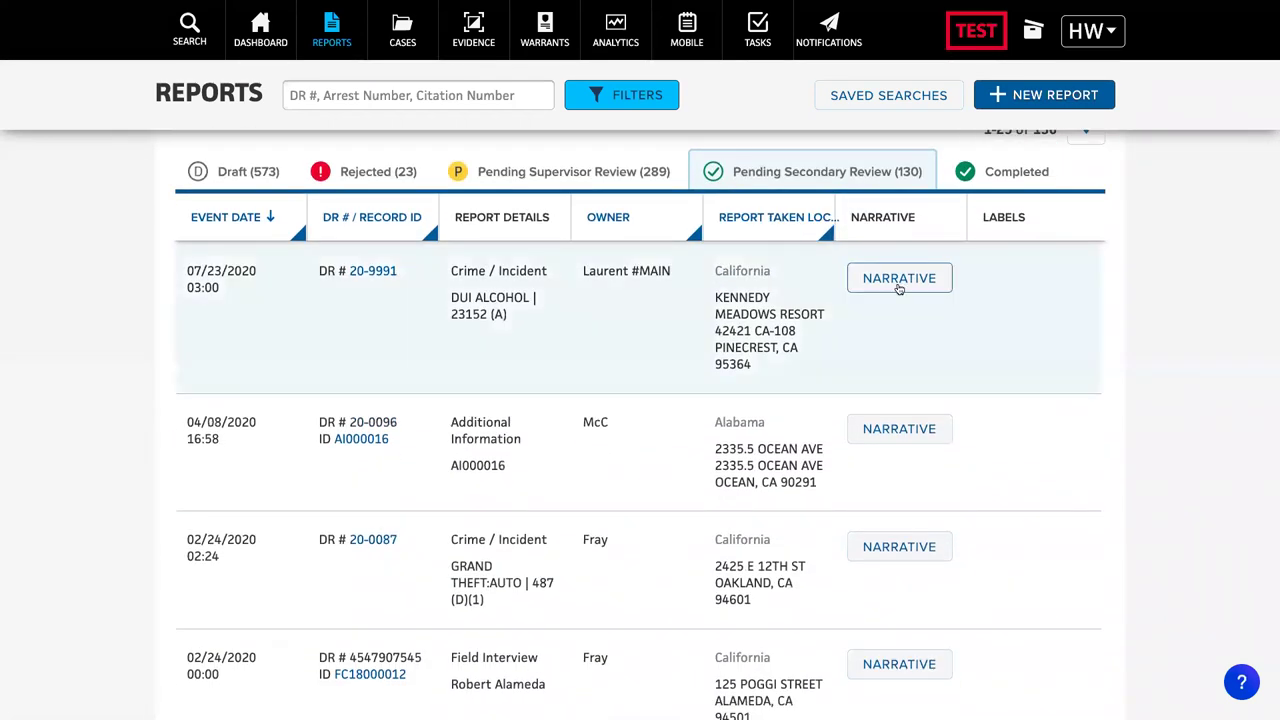
{"action": "left_click", "coordinate": [890, 284]}
{"action": "left_click", "coordinate": [462, 470]}
{"action": "left_click", "coordinate": [898, 428]}
{"action": "left_click", "coordinate": [472, 476]}
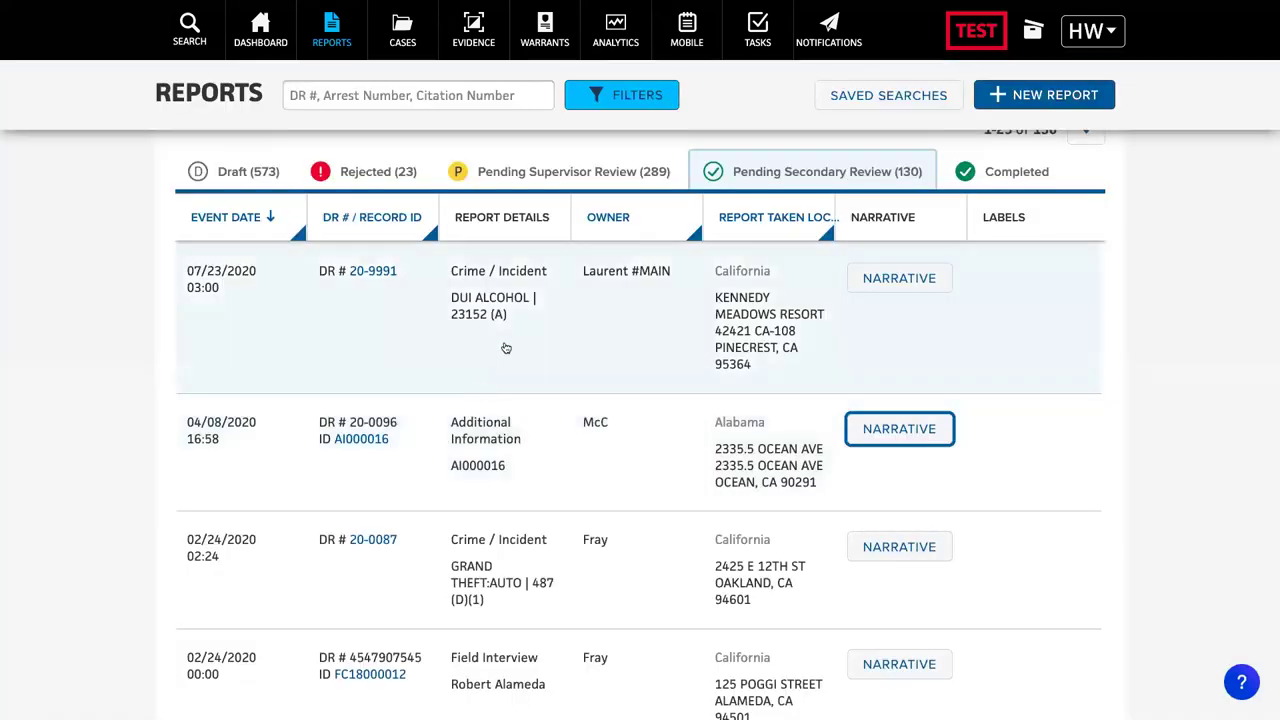
Open the DUI ALCOHOL | 23152 (A) report and review its sections from event information to report status.
{"action": "left_click", "coordinate": [540, 332]}
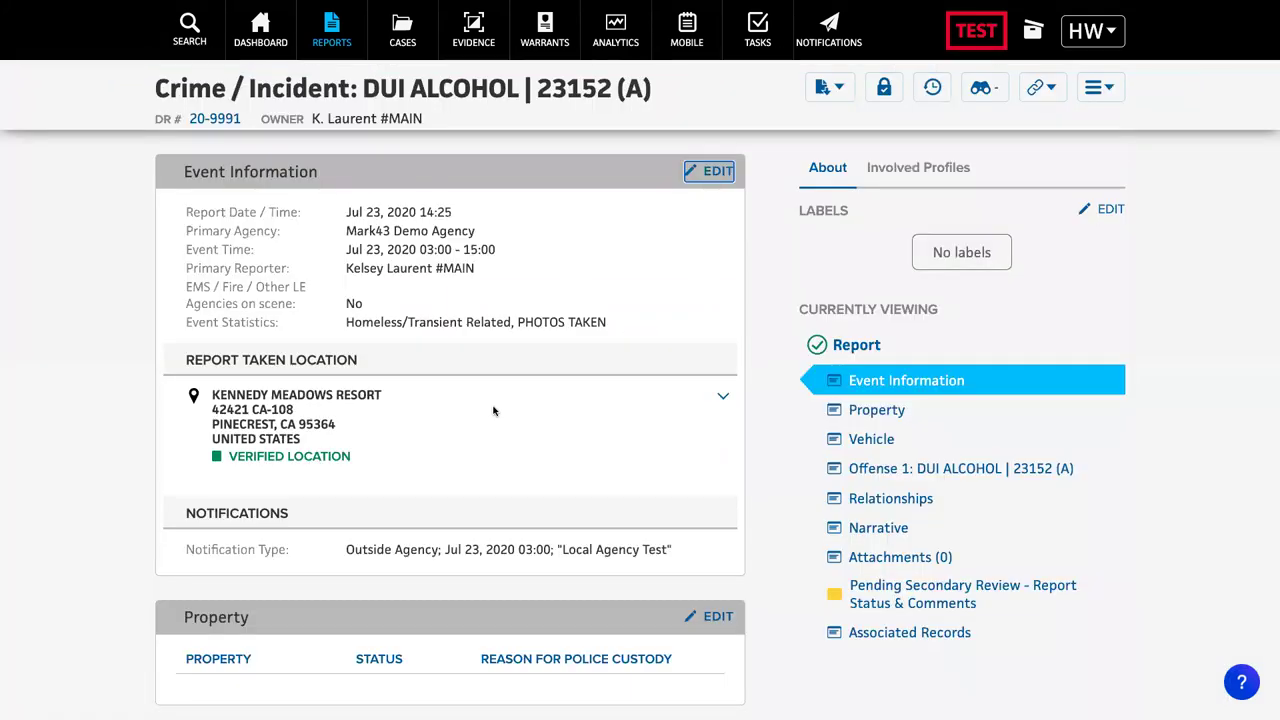
{"action": "scroll", "coordinate": [493, 411], "scroll_direction": "down", "scroll_amount": 5}
{"action": "scroll", "coordinate": [517, 443], "scroll_direction": "down", "scroll_amount": 3}
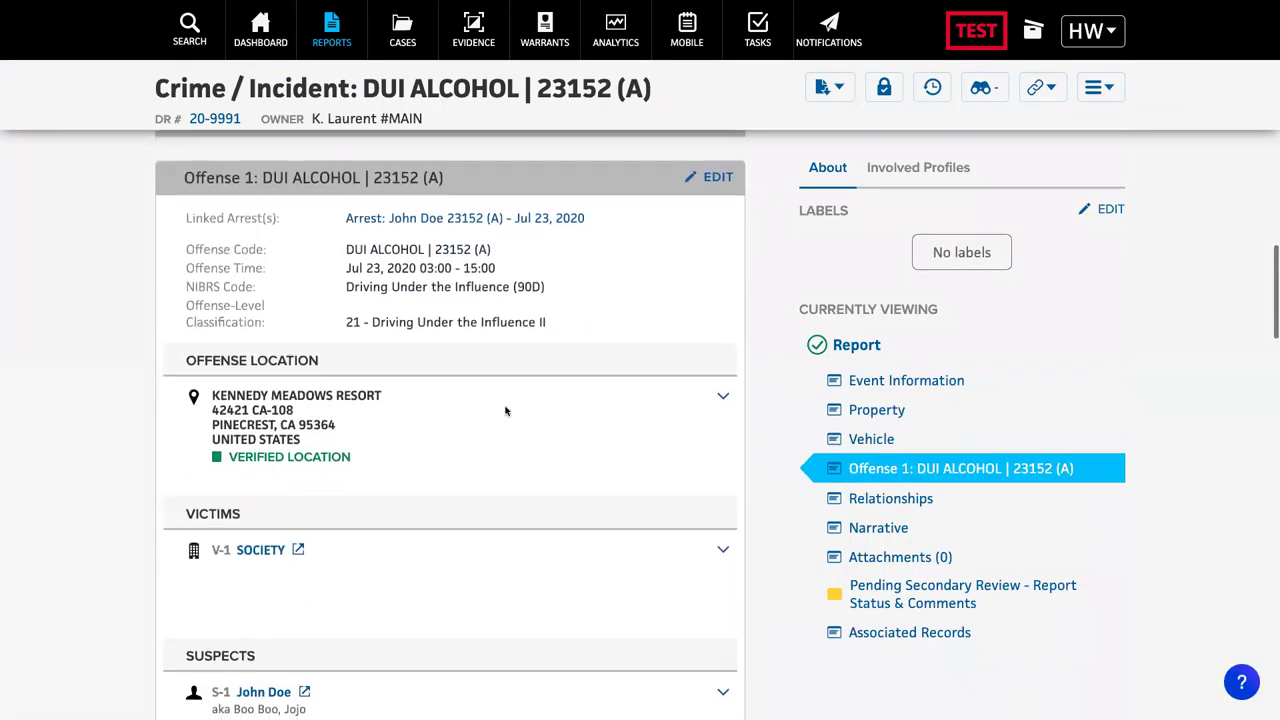
{"action": "scroll", "coordinate": [487, 300], "scroll_direction": "up", "scroll_amount": 10}
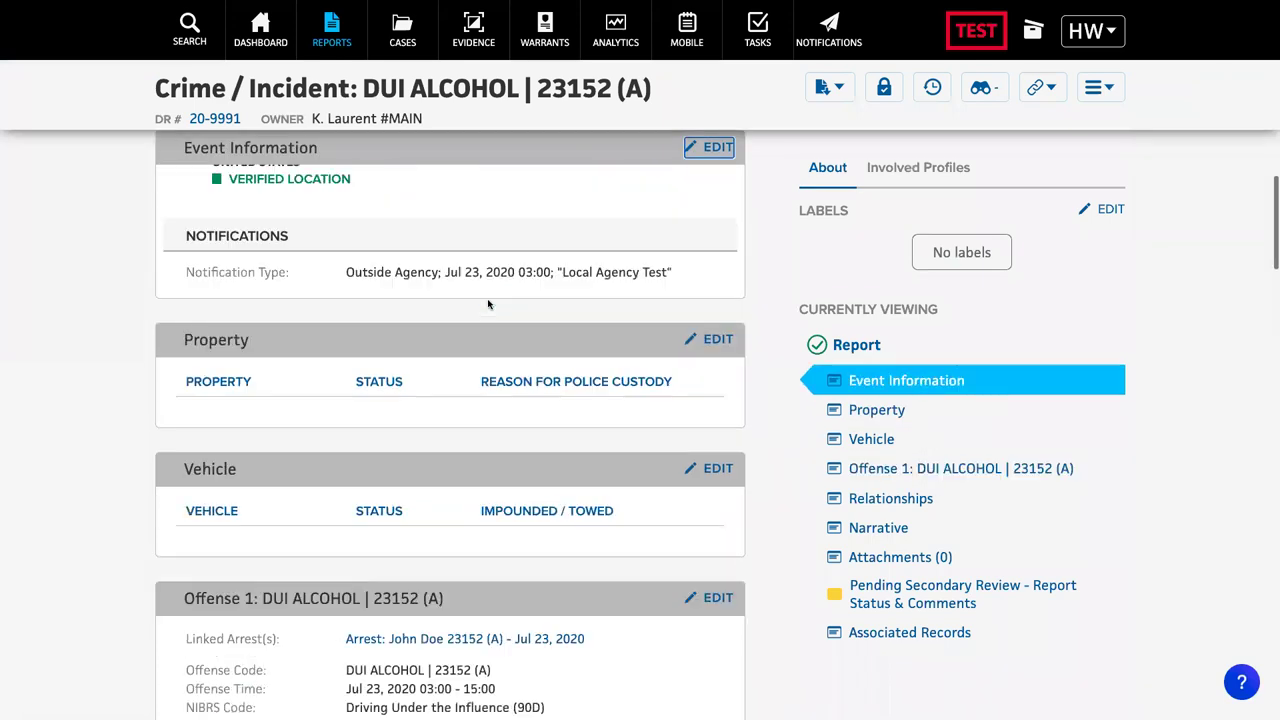
{"action": "scroll", "coordinate": [488, 304], "scroll_direction": "down", "scroll_amount": 10}
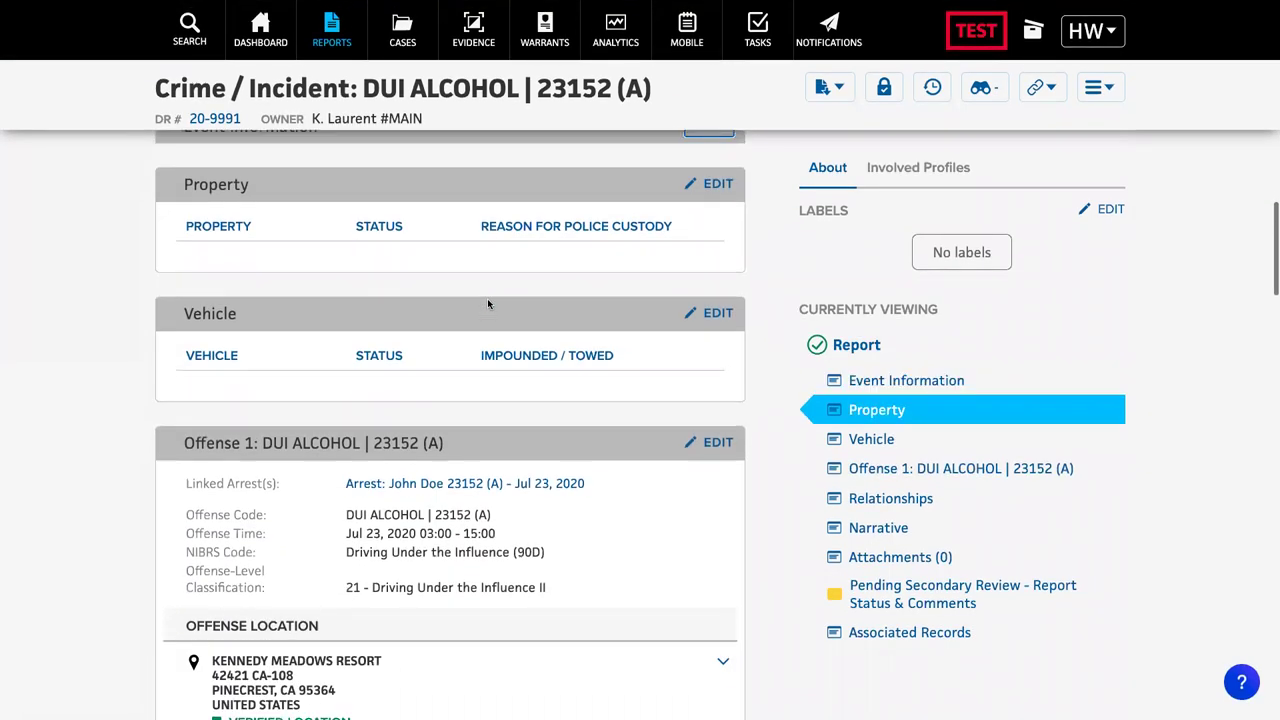
{"action": "scroll", "coordinate": [488, 302], "scroll_direction": "down", "scroll_amount": 10}
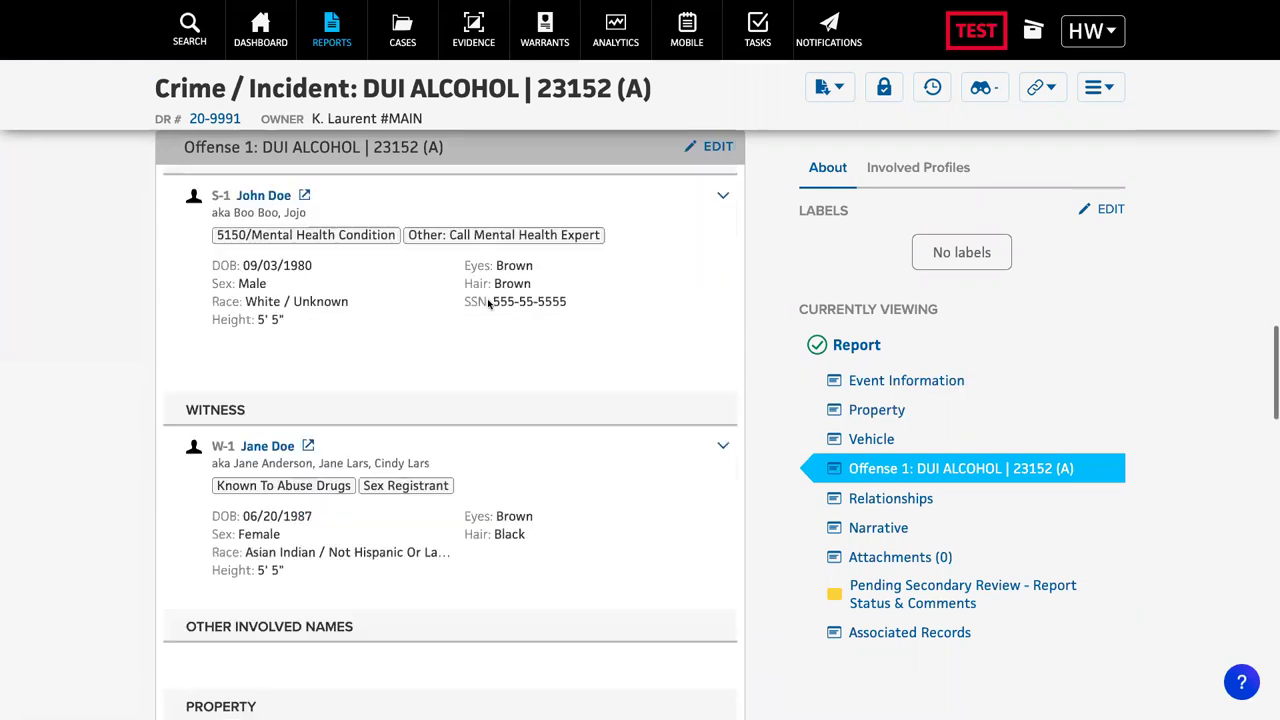
{"action": "scroll", "coordinate": [487, 305], "scroll_direction": "down", "scroll_amount": 5}
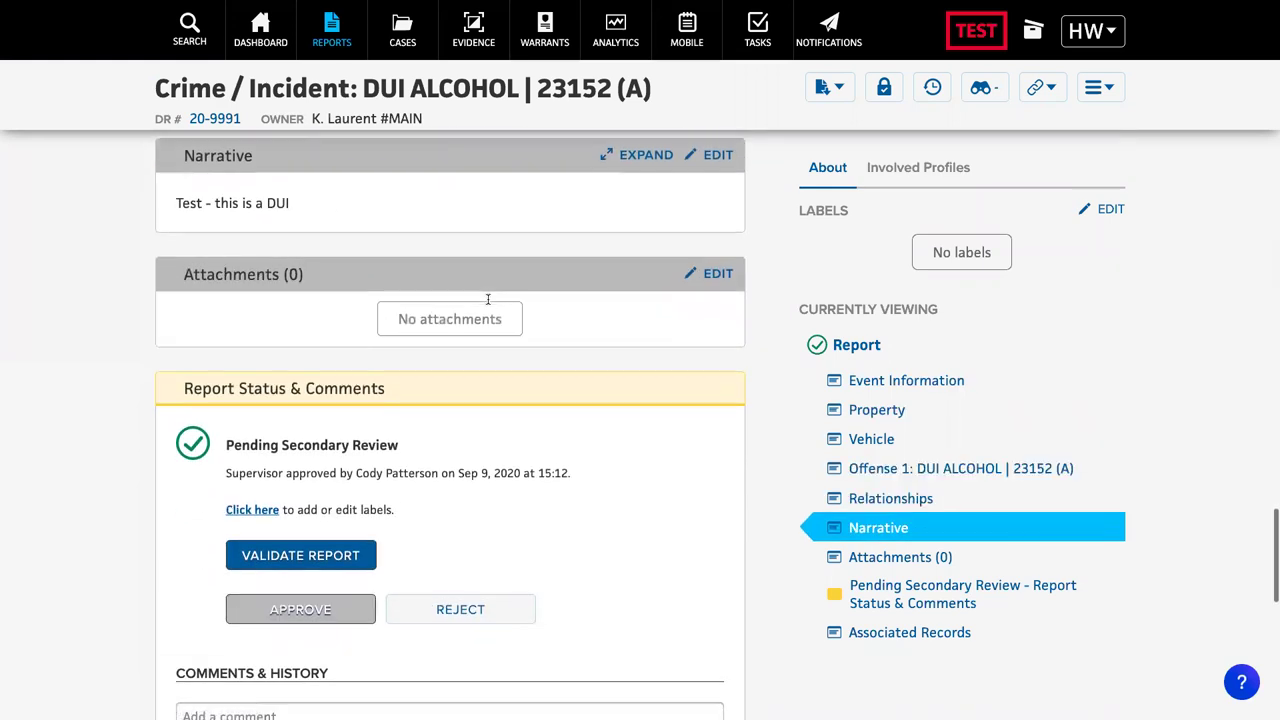
View the rejection dialog for the DUI report and cancel it without entering a comment.
{"action": "left_click", "coordinate": [443, 509]}
{"action": "left_click", "coordinate": [514, 519]}
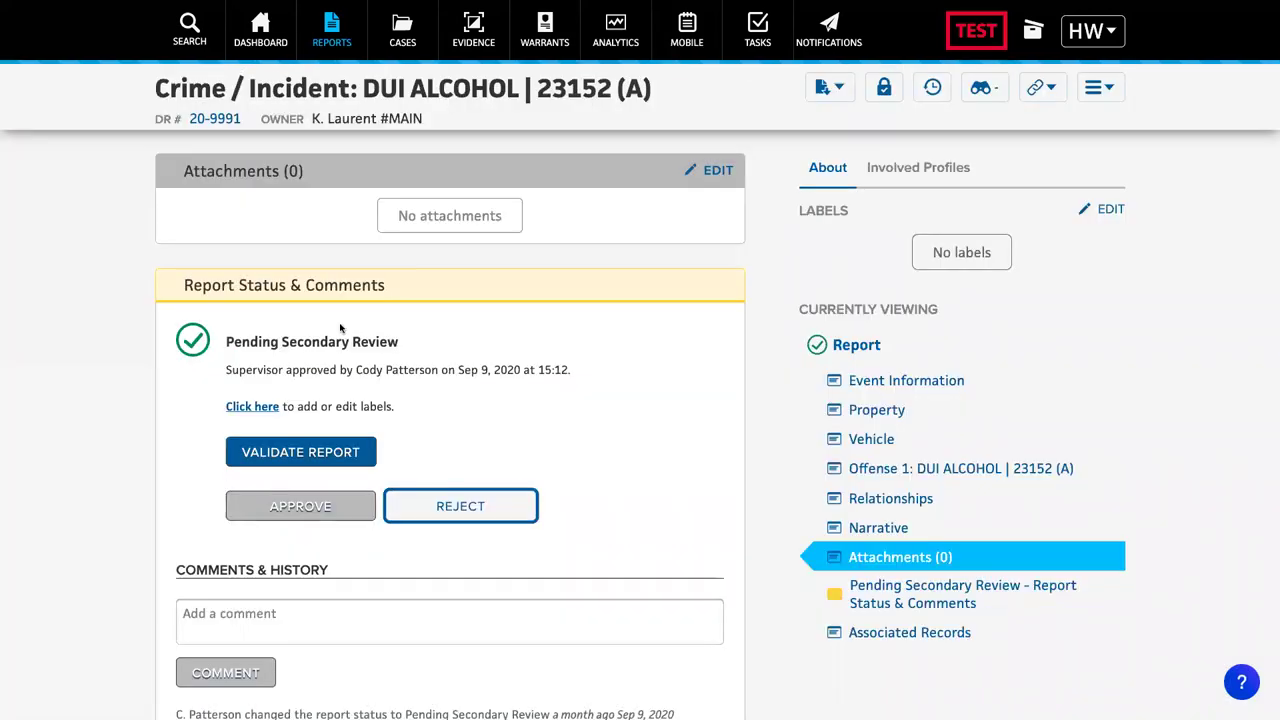
{"action": "left_click", "coordinate": [472, 500]}
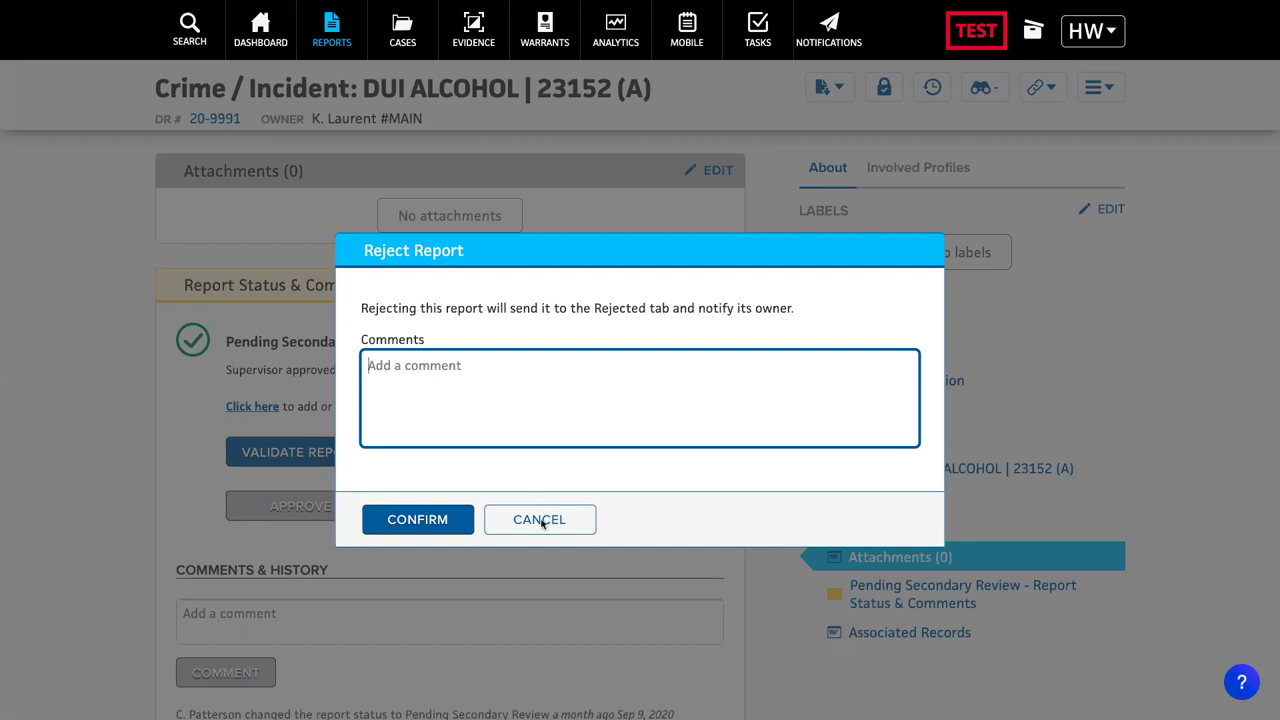
{"action": "left_click", "coordinate": [540, 520]}
{"action": "scroll", "coordinate": [526, 331], "scroll_direction": "down", "scroll_amount": 1}
{"action": "scroll", "coordinate": [528, 332], "scroll_direction": "up", "scroll_amount": 2}
{"action": "scroll", "coordinate": [528, 332], "scroll_direction": "up", "scroll_amount": 15}
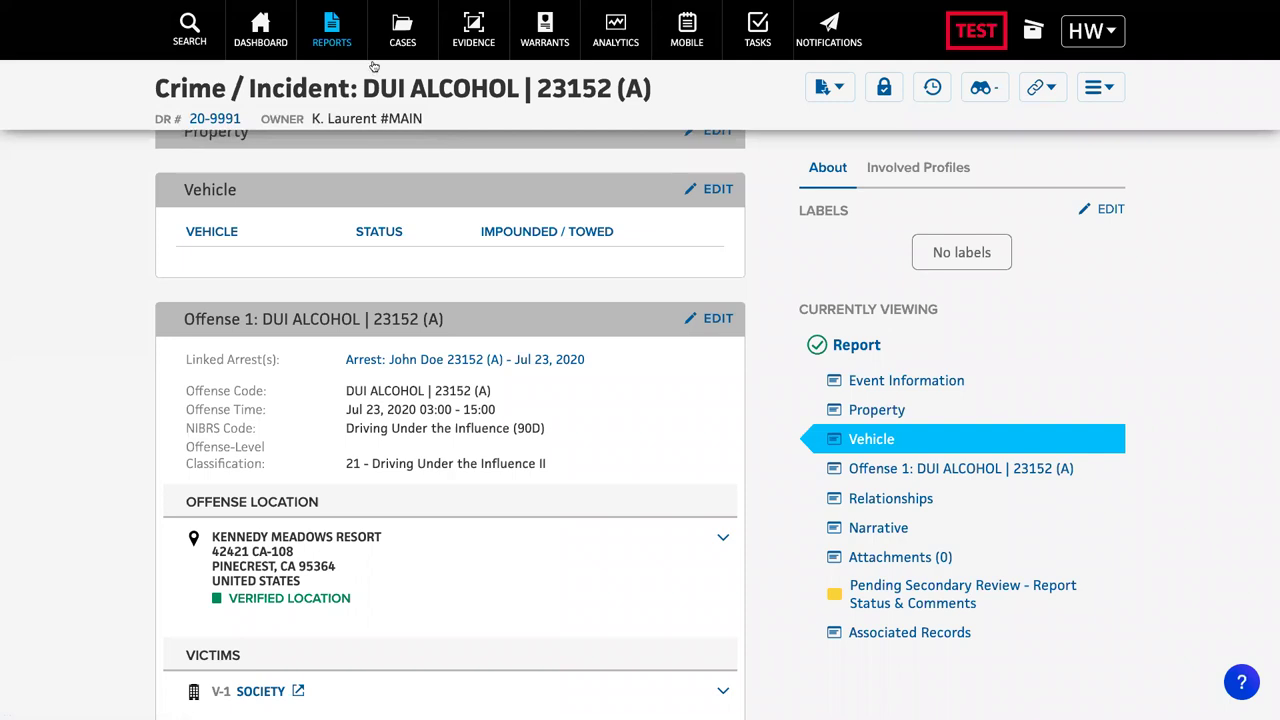
Browse all open cases and open the TipTop burg case.
{"action": "left_click", "coordinate": [401, 35]}
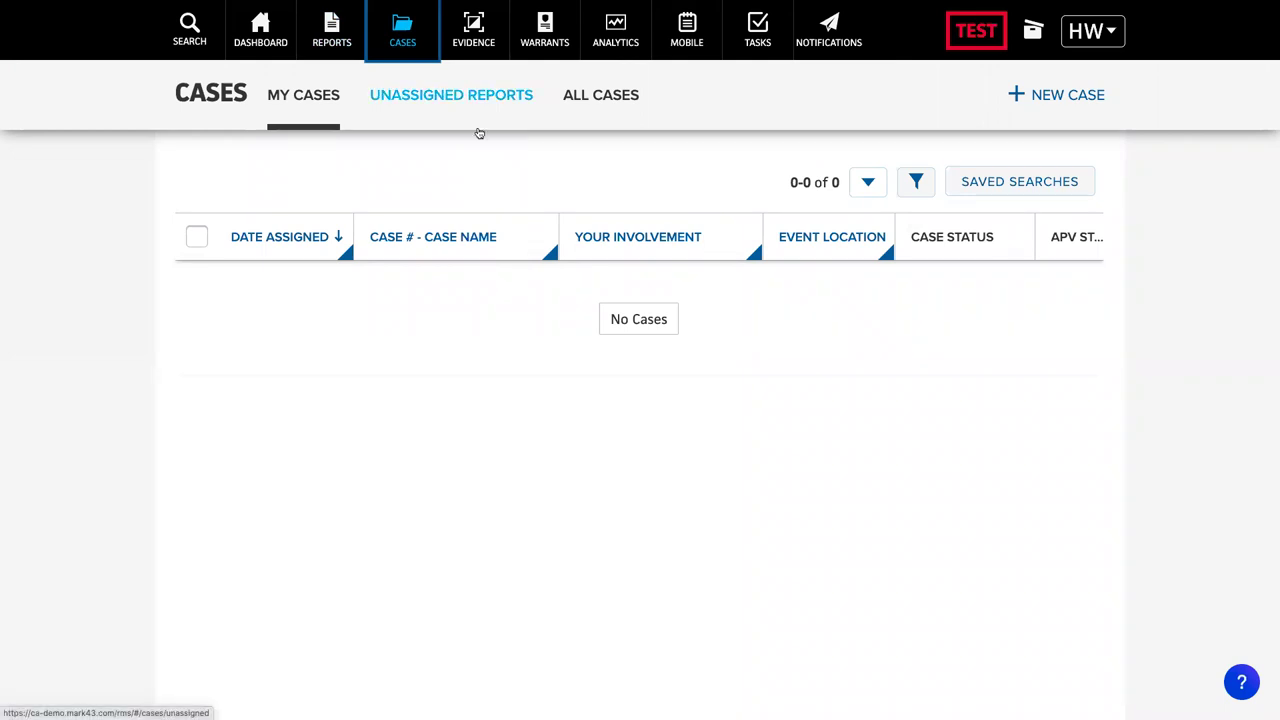
{"action": "left_click", "coordinate": [612, 100]}
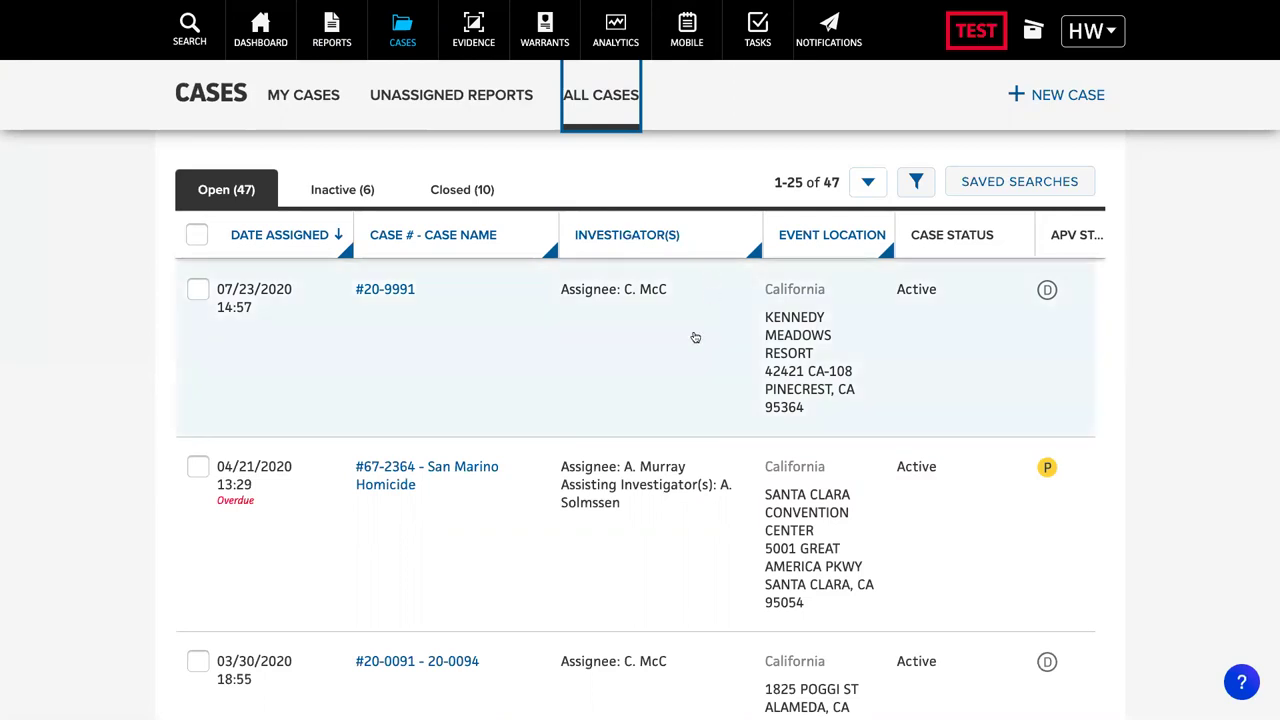
{"action": "scroll", "coordinate": [695, 337], "scroll_direction": "down", "scroll_amount": 9}
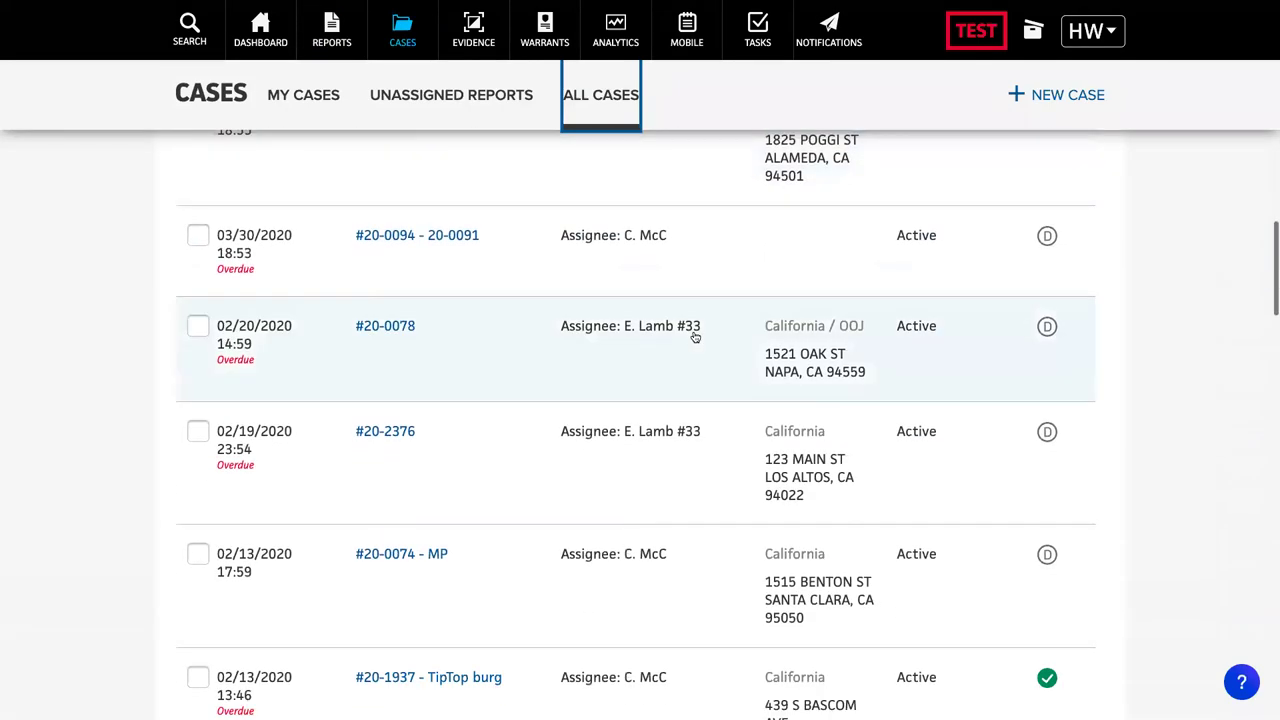
{"action": "left_click", "coordinate": [457, 384]}
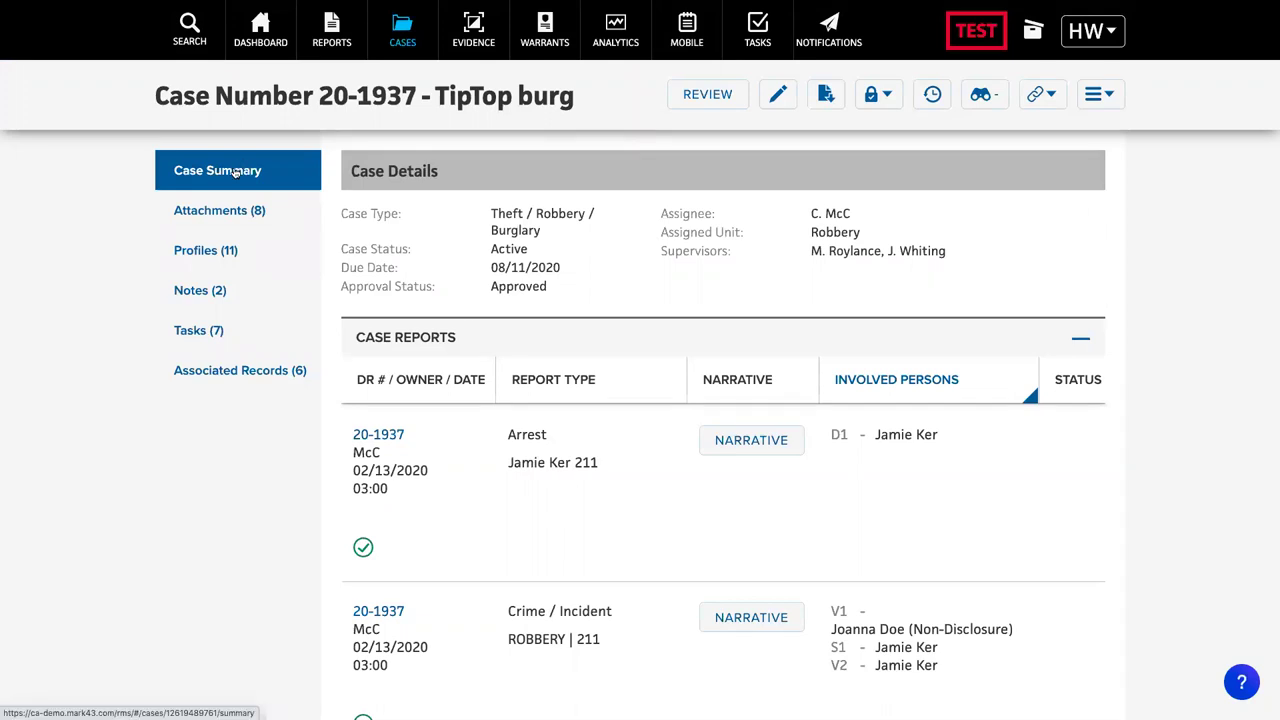
Review the TipTop burg case summary, from the case details and reports down to the tasks.
{"action": "scroll", "coordinate": [477, 289], "scroll_direction": "down", "scroll_amount": 1}
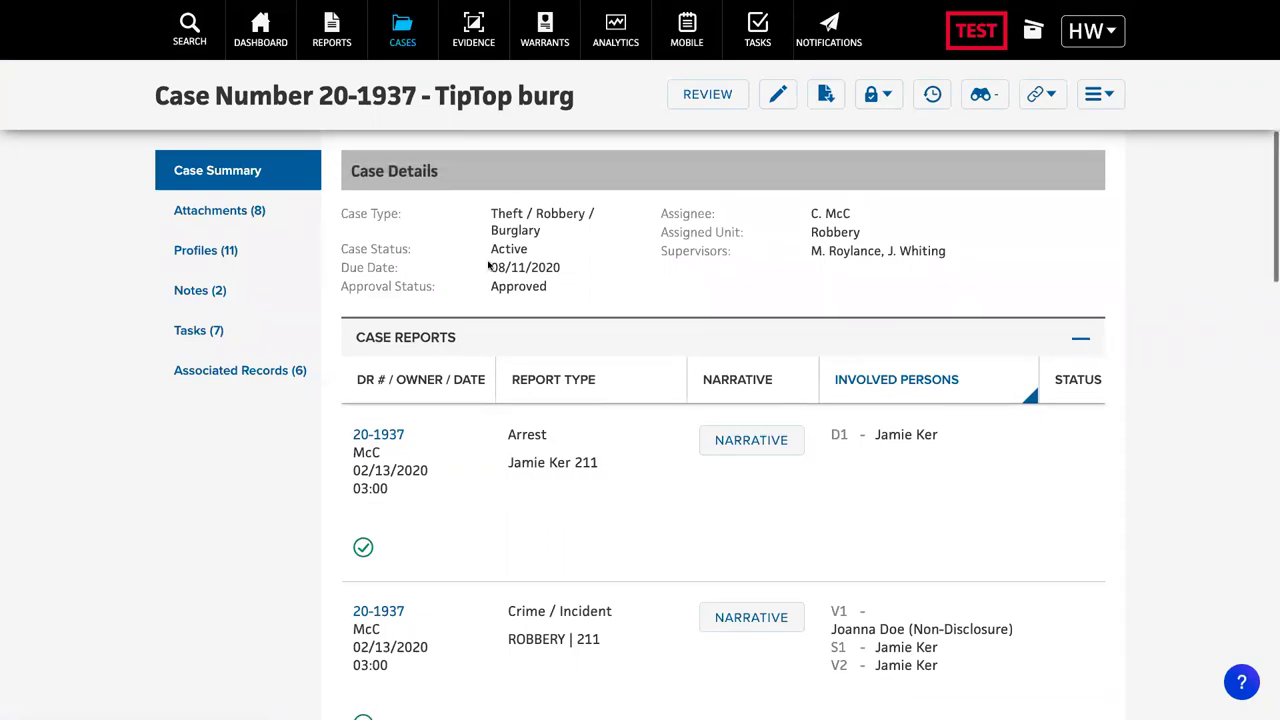
{"action": "scroll", "coordinate": [480, 225], "scroll_direction": "down", "scroll_amount": 5}
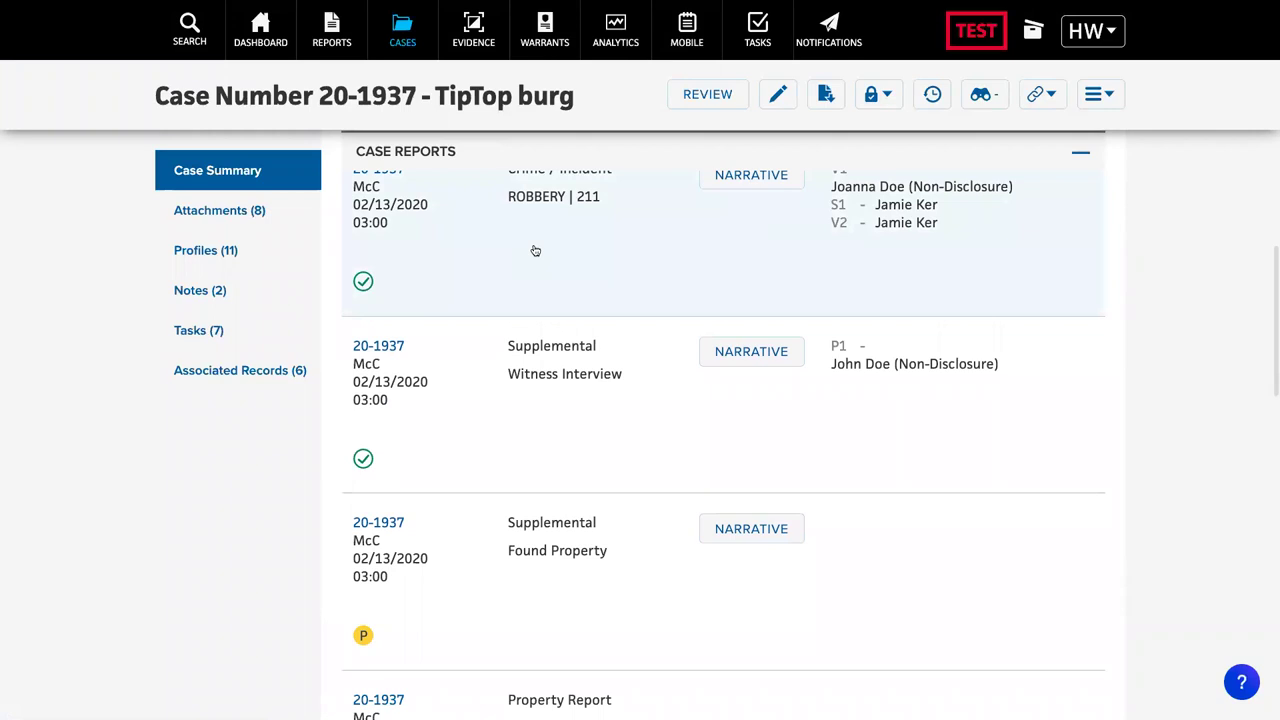
{"action": "scroll", "coordinate": [588, 358], "scroll_direction": "down", "scroll_amount": 8}
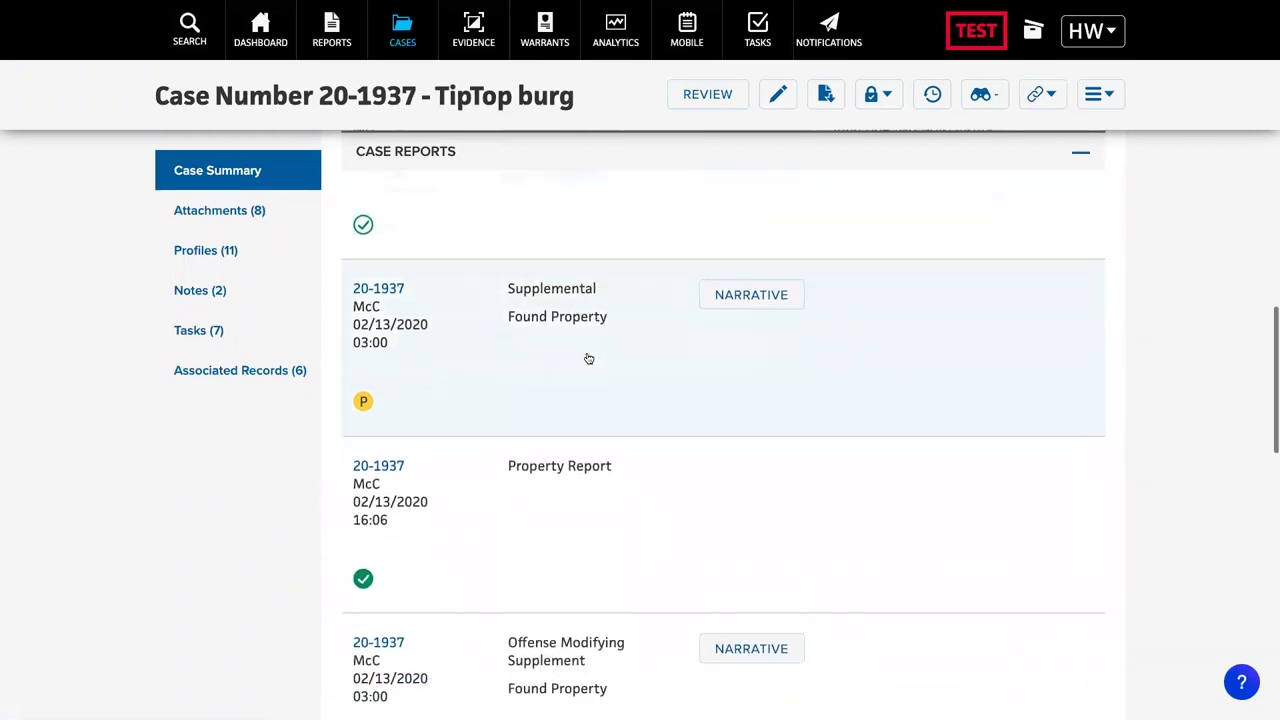
{"action": "scroll", "coordinate": [588, 358], "scroll_direction": "down", "scroll_amount": 4}
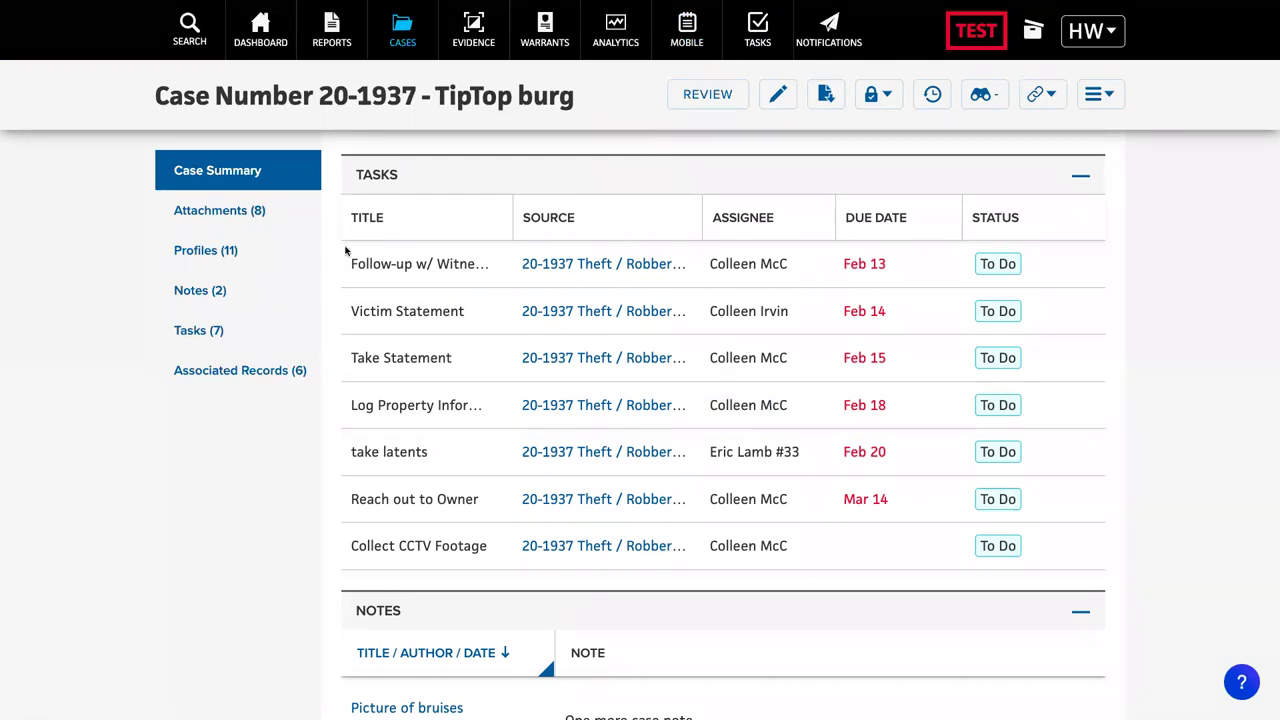
Review the case's profiles, covering its persons, organizations, locations and property.
{"action": "left_click", "coordinate": [272, 250]}
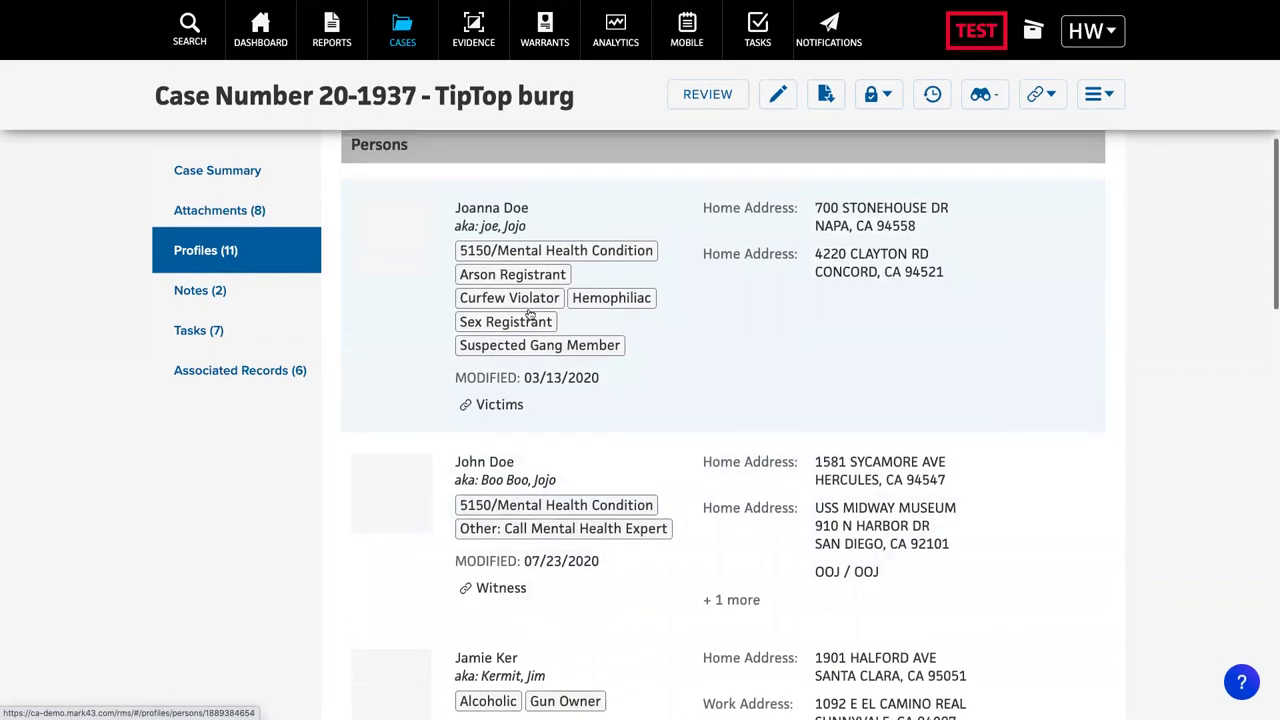
{"action": "scroll", "coordinate": [489, 289], "scroll_direction": "down", "scroll_amount": 3}
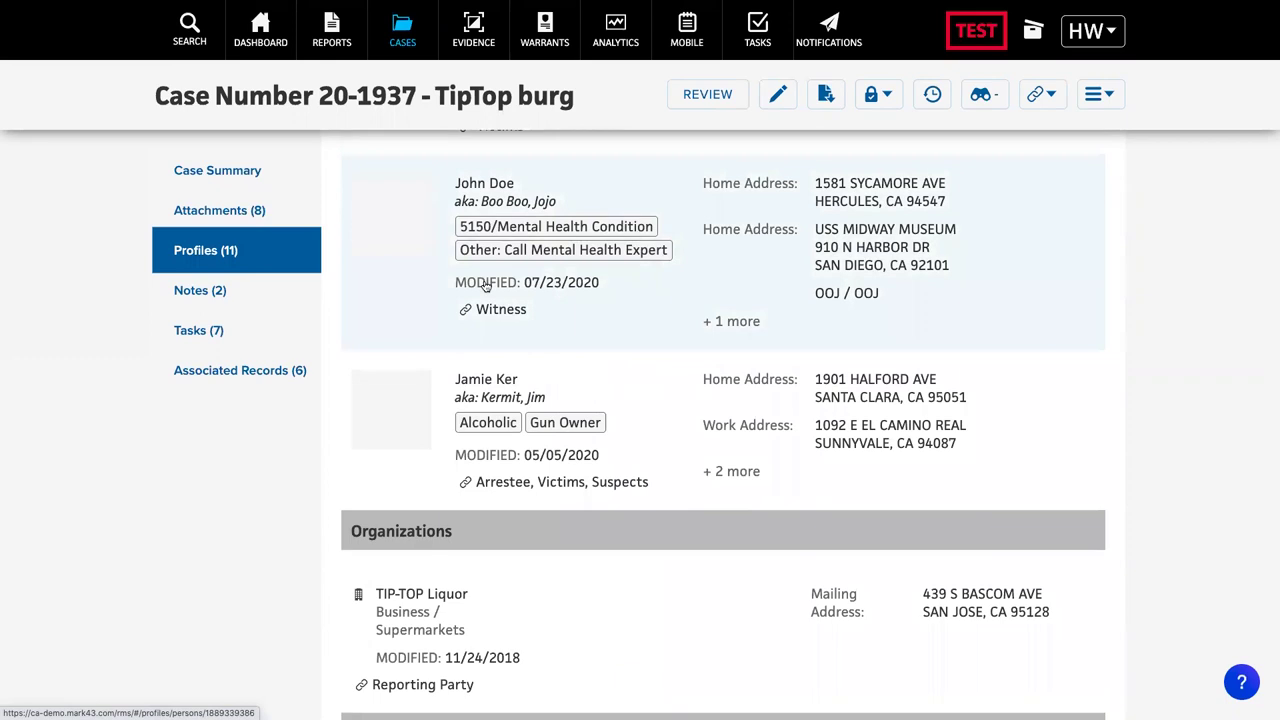
{"action": "scroll", "coordinate": [485, 285], "scroll_direction": "up", "scroll_amount": 3}
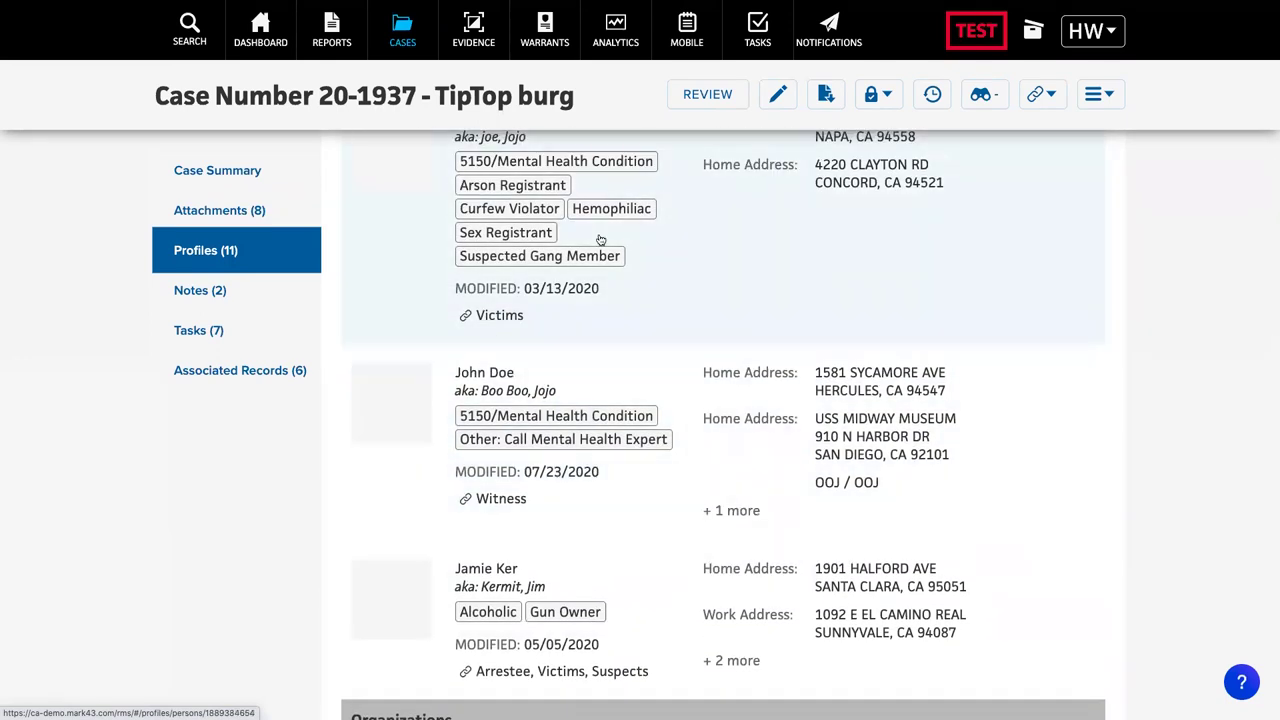
{"action": "scroll", "coordinate": [600, 240], "scroll_direction": "down", "scroll_amount": 5}
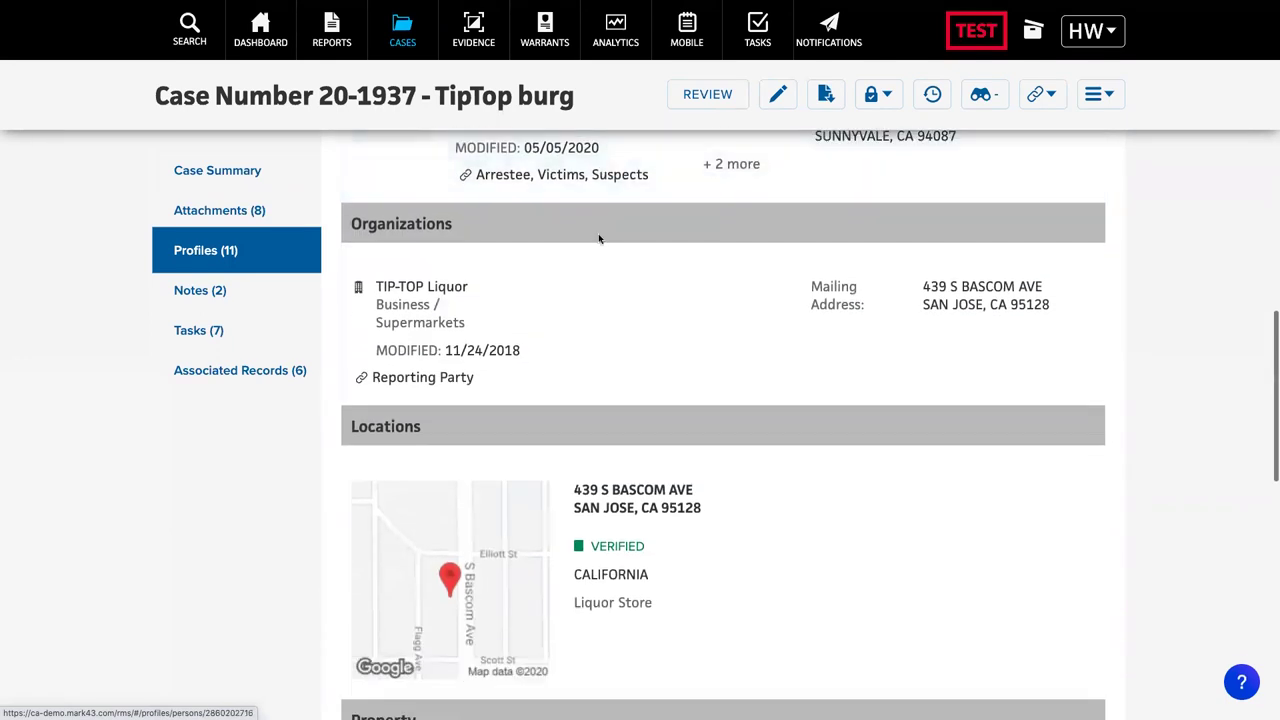
{"action": "scroll", "coordinate": [559, 312], "scroll_direction": "down", "scroll_amount": 5}
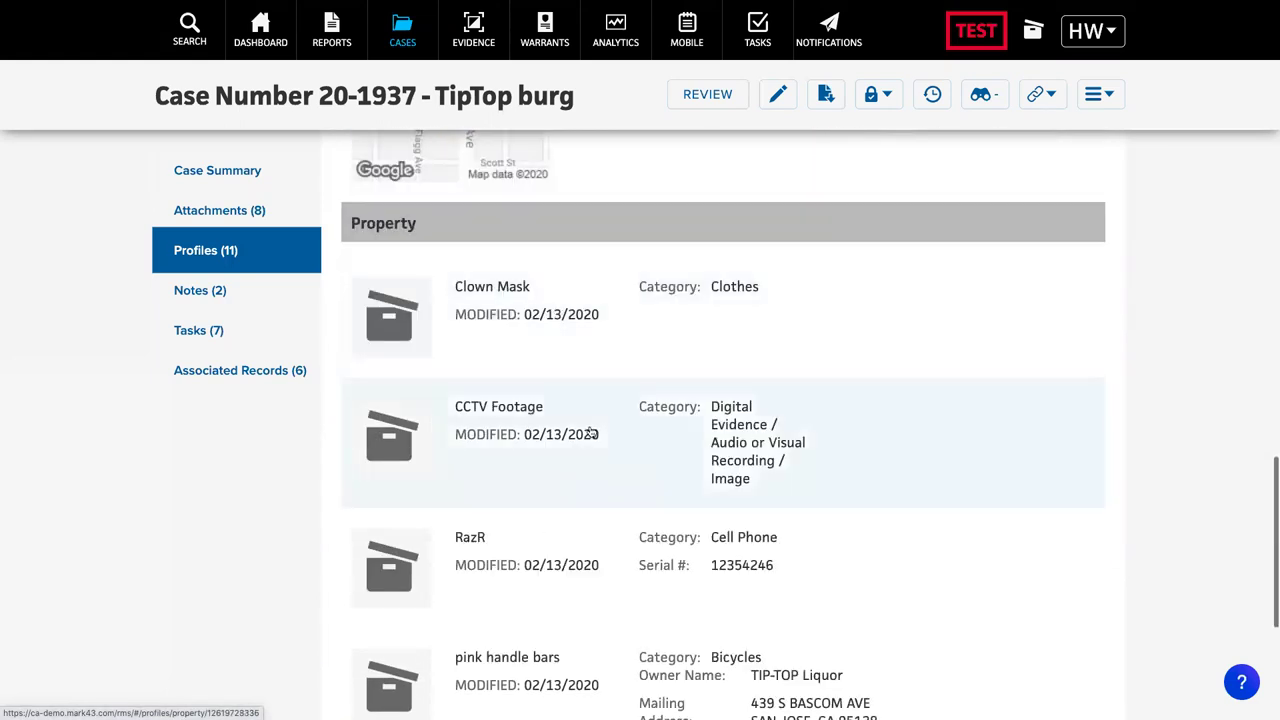
Review the TipTop burg case's notes, tasks and associated records.
{"action": "left_click", "coordinate": [251, 297]}
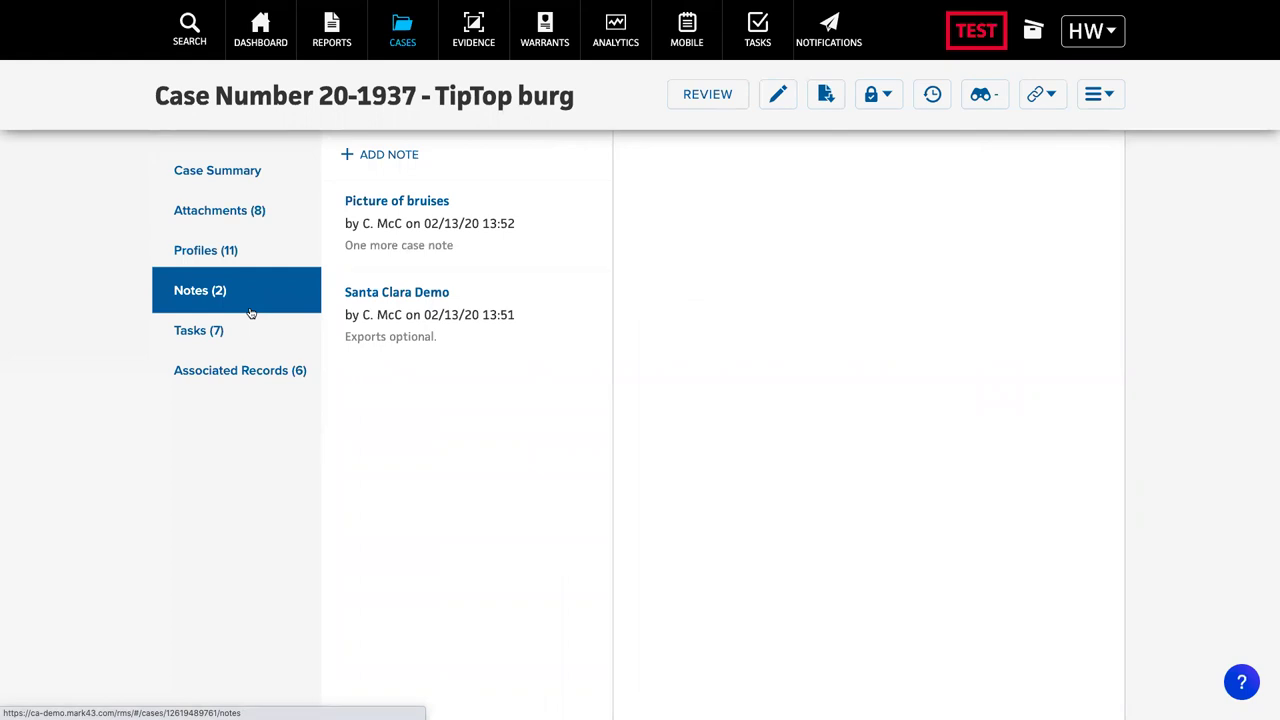
{"action": "left_click", "coordinate": [251, 327]}
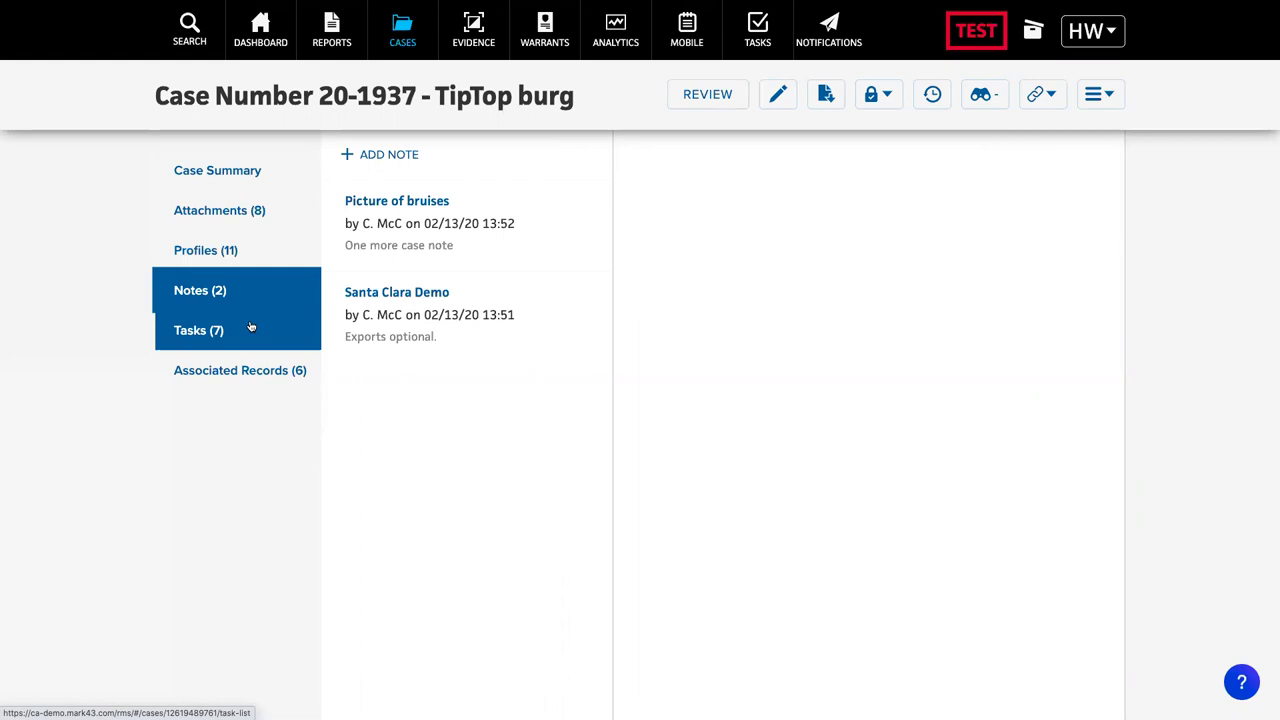
{"action": "left_click", "coordinate": [251, 336]}
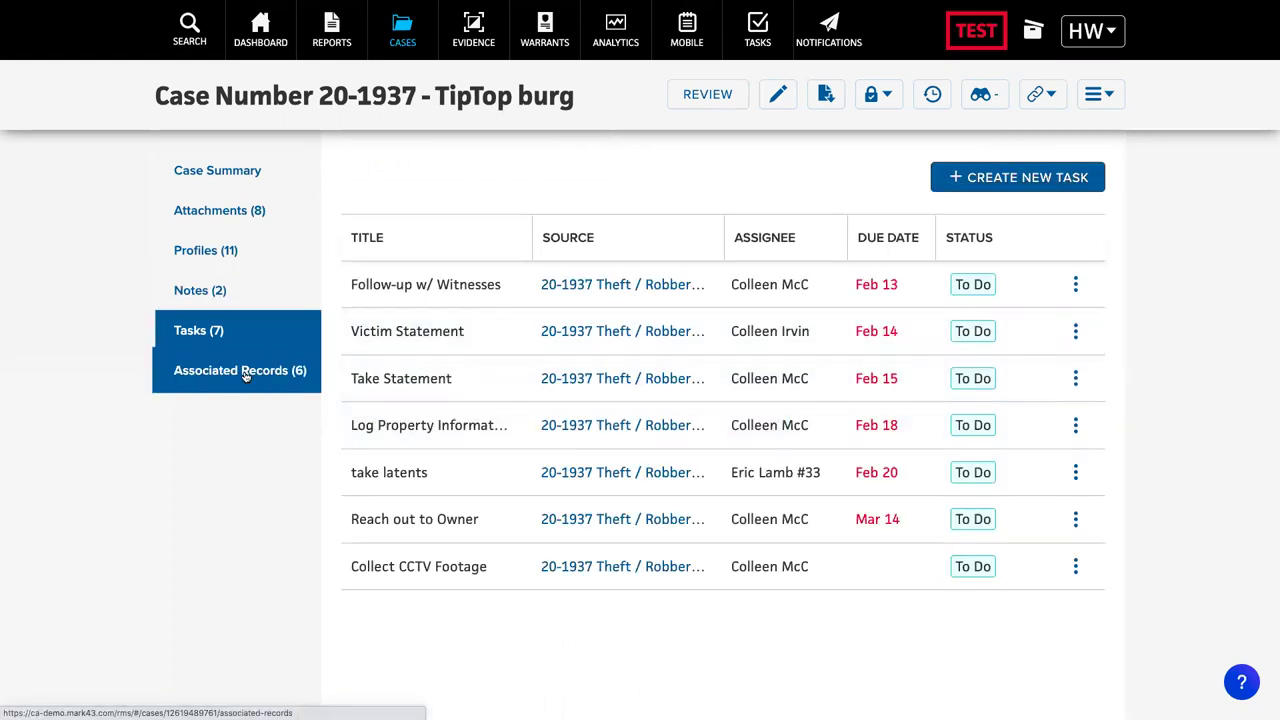
{"action": "left_click", "coordinate": [249, 373]}
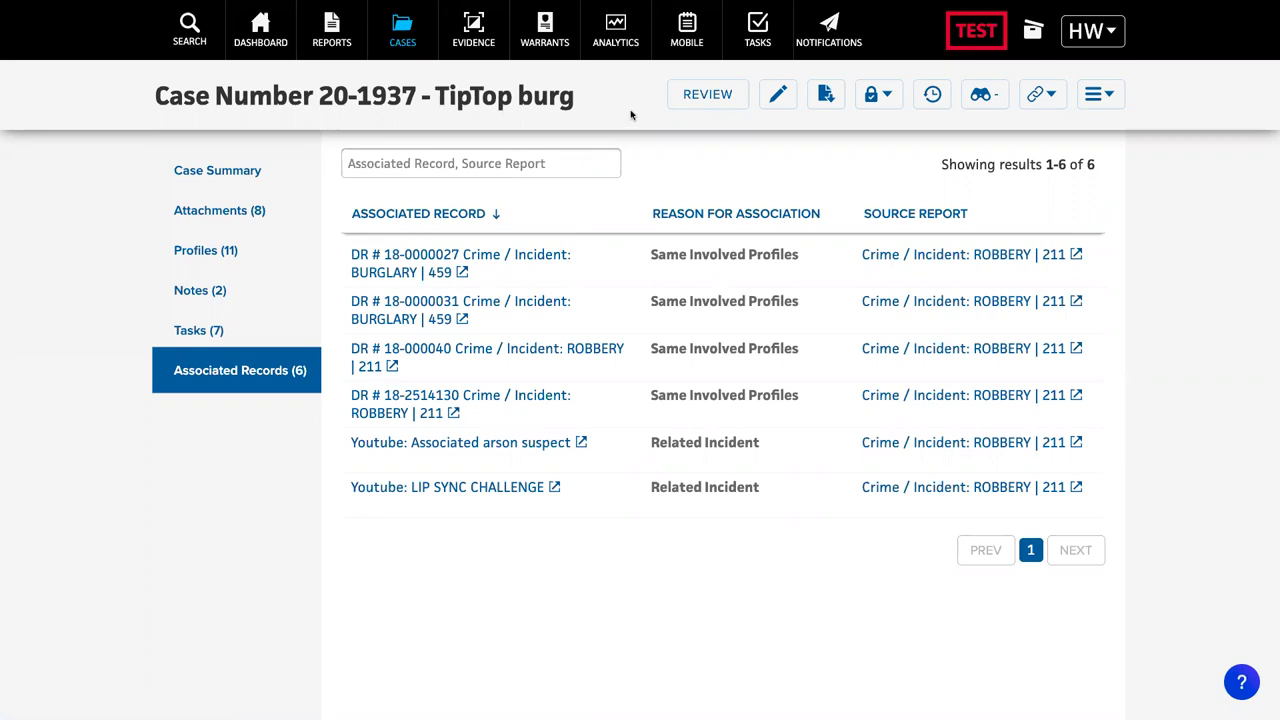
Open the Evidence Collection entry among the mobile collections and review its notes and location, showing its photos as thumbnails.
{"action": "left_click", "coordinate": [684, 32]}
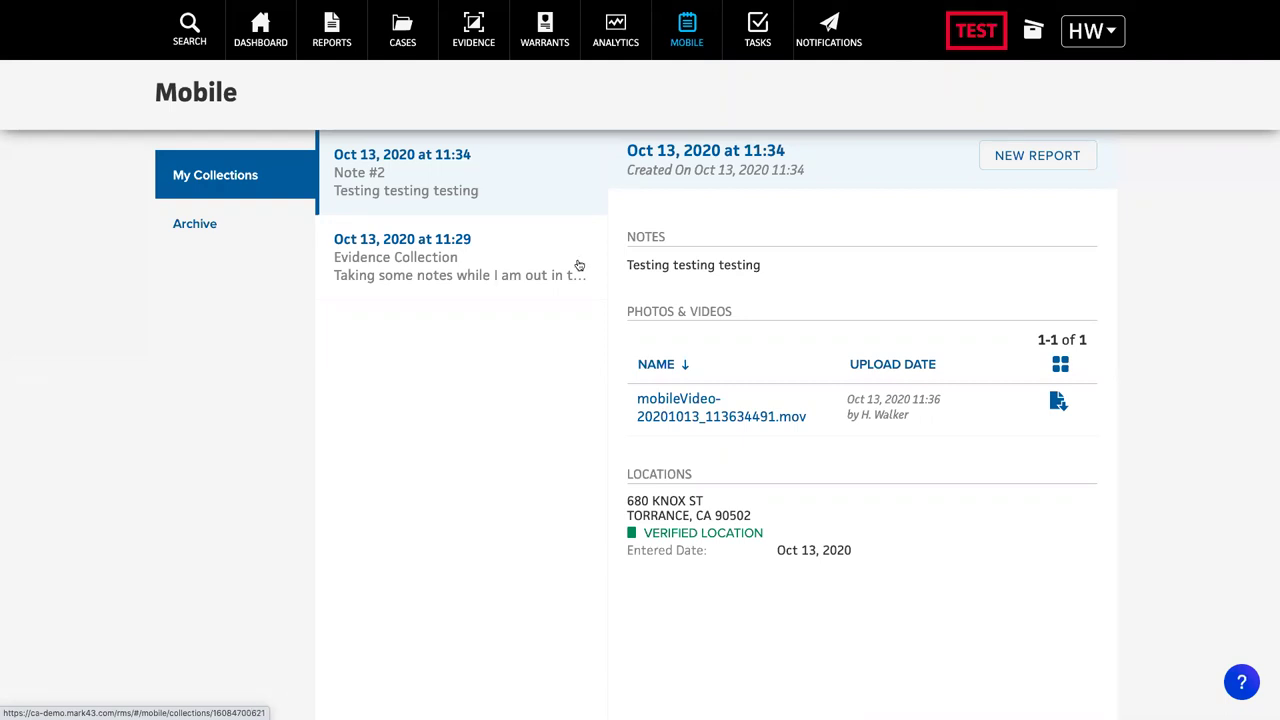
{"action": "left_click", "coordinate": [442, 261]}
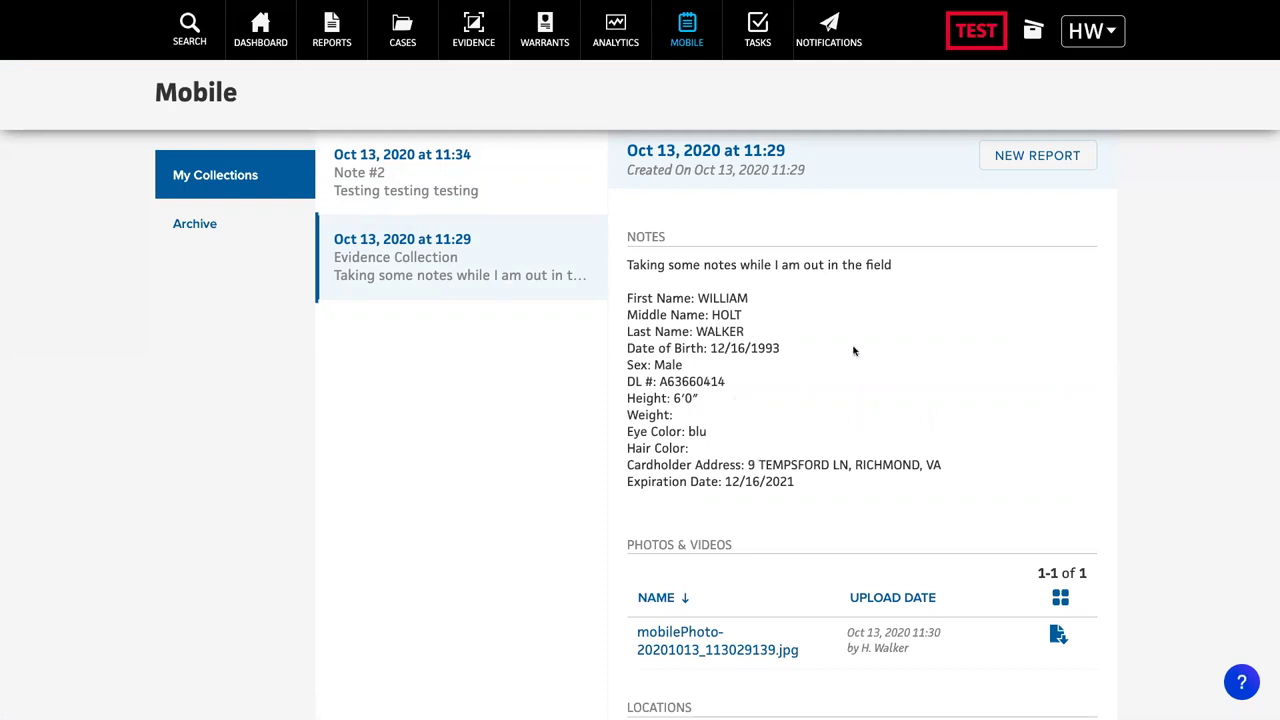
{"action": "scroll", "coordinate": [854, 350], "scroll_direction": "down", "scroll_amount": 1}
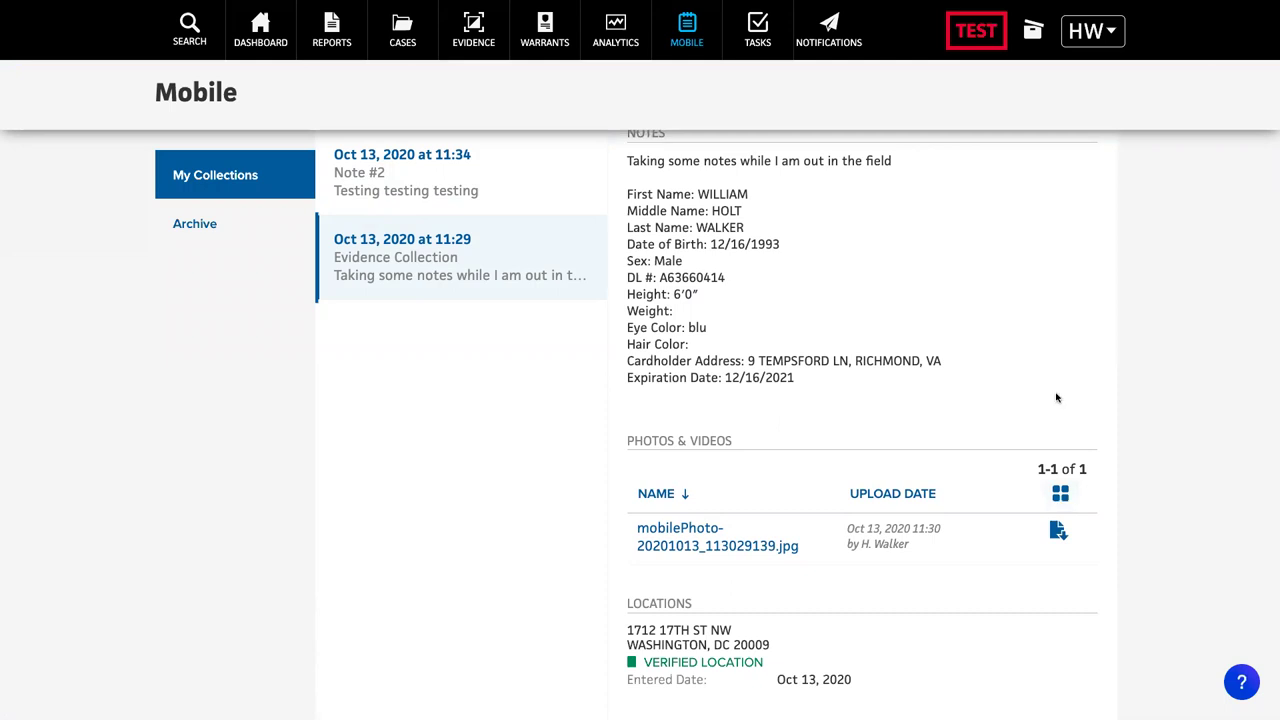
{"action": "left_click", "coordinate": [1061, 494]}
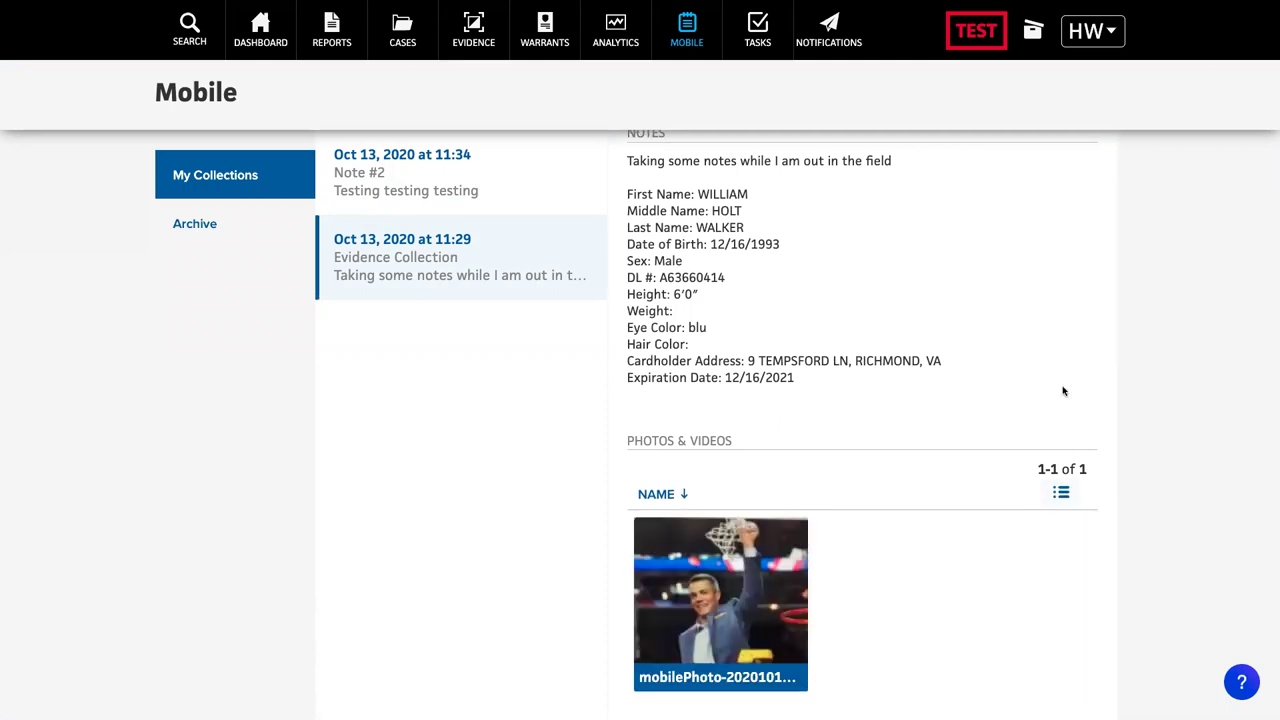
{"action": "scroll", "coordinate": [1063, 391], "scroll_direction": "down", "scroll_amount": 2}
{"action": "mouse_move", "coordinate": [757, 457]}
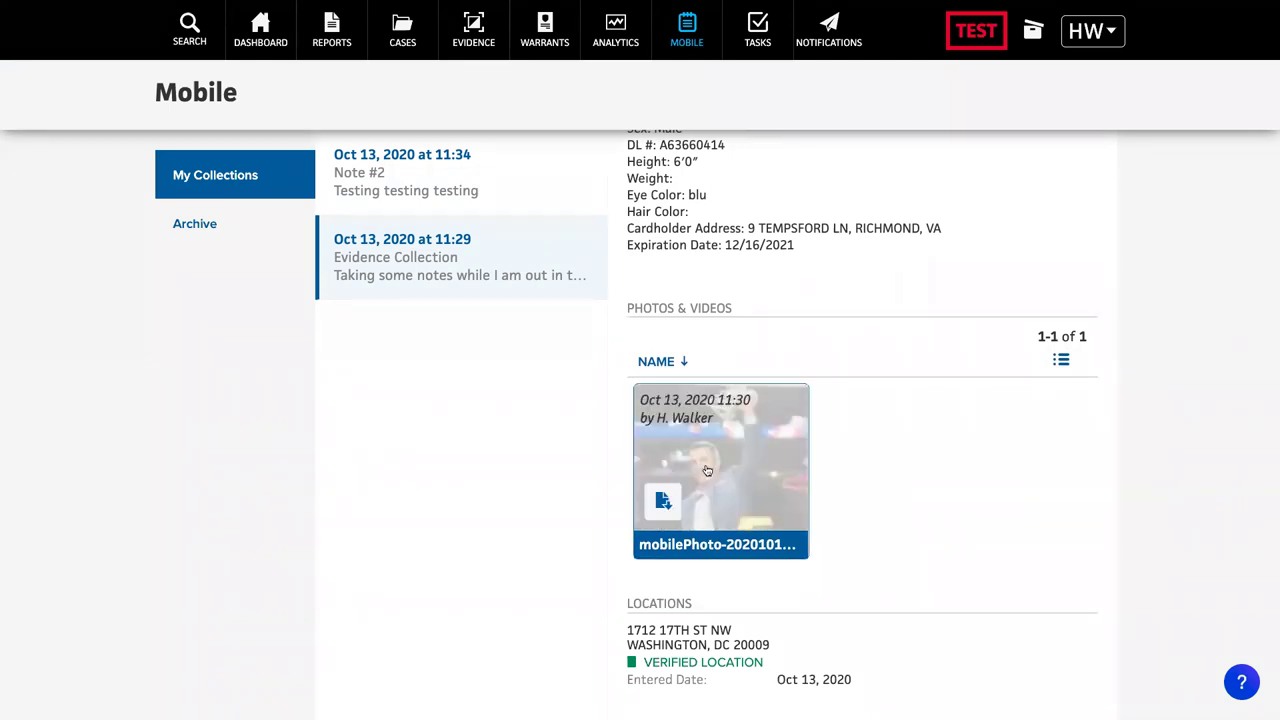
View the report types offered for creating a new report from the Evidence Collection entry, and cancel without choosing one.
{"action": "scroll", "coordinate": [929, 481], "scroll_direction": "up", "scroll_amount": 4}
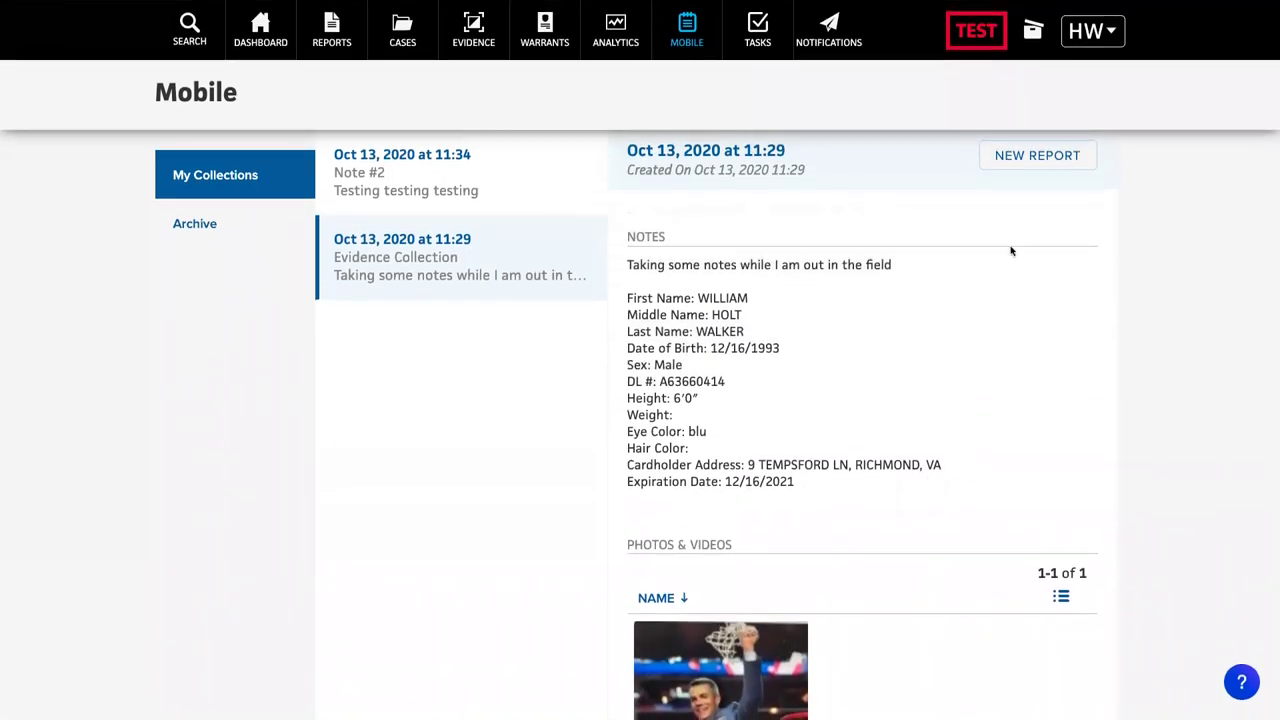
{"action": "left_click", "coordinate": [1040, 156]}
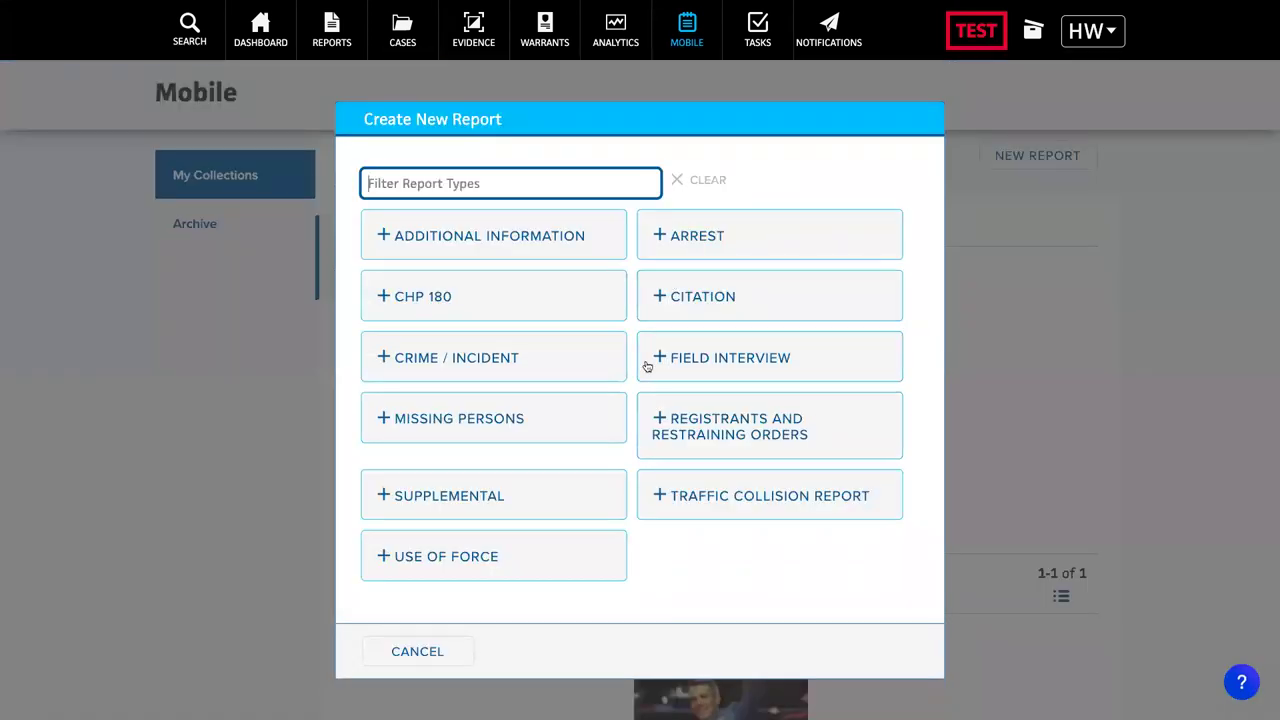
{"action": "left_click", "coordinate": [436, 655]}
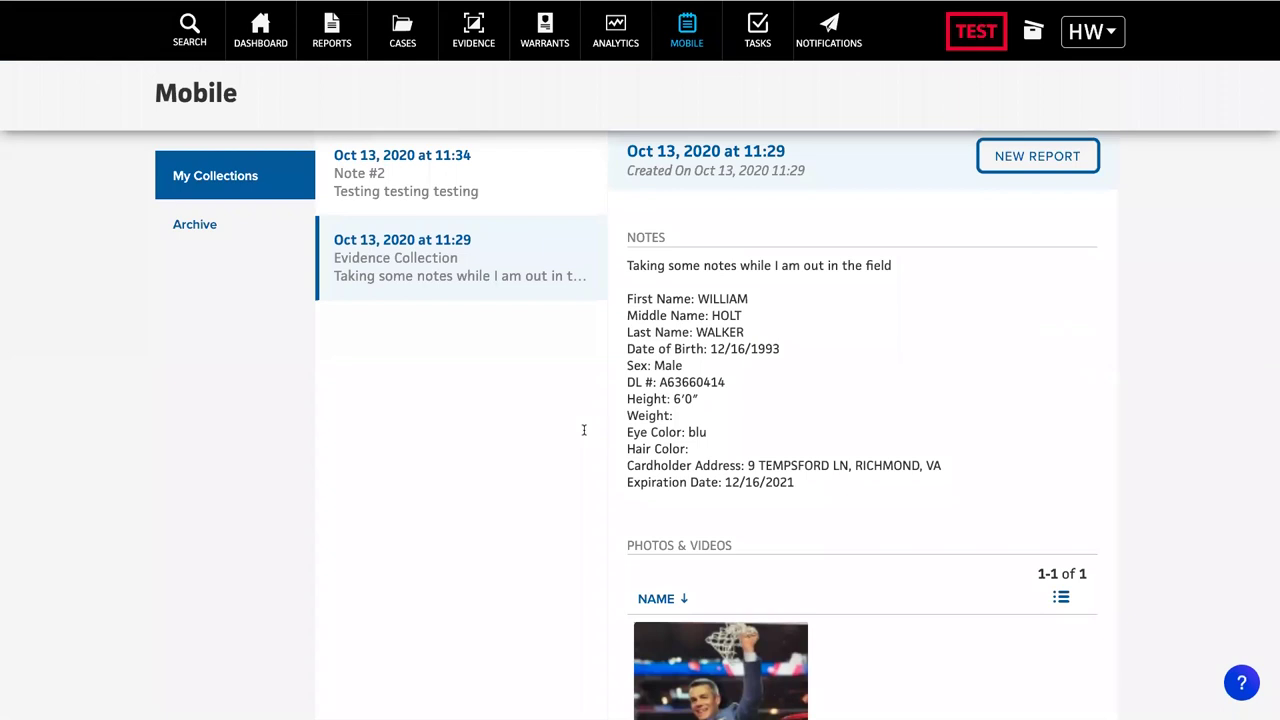
Open the ca-demo group's Officer Level Data Dashboard - FI and UOF in Analytics and review its field contact activity charts and map.
{"action": "left_click", "coordinate": [616, 40]}
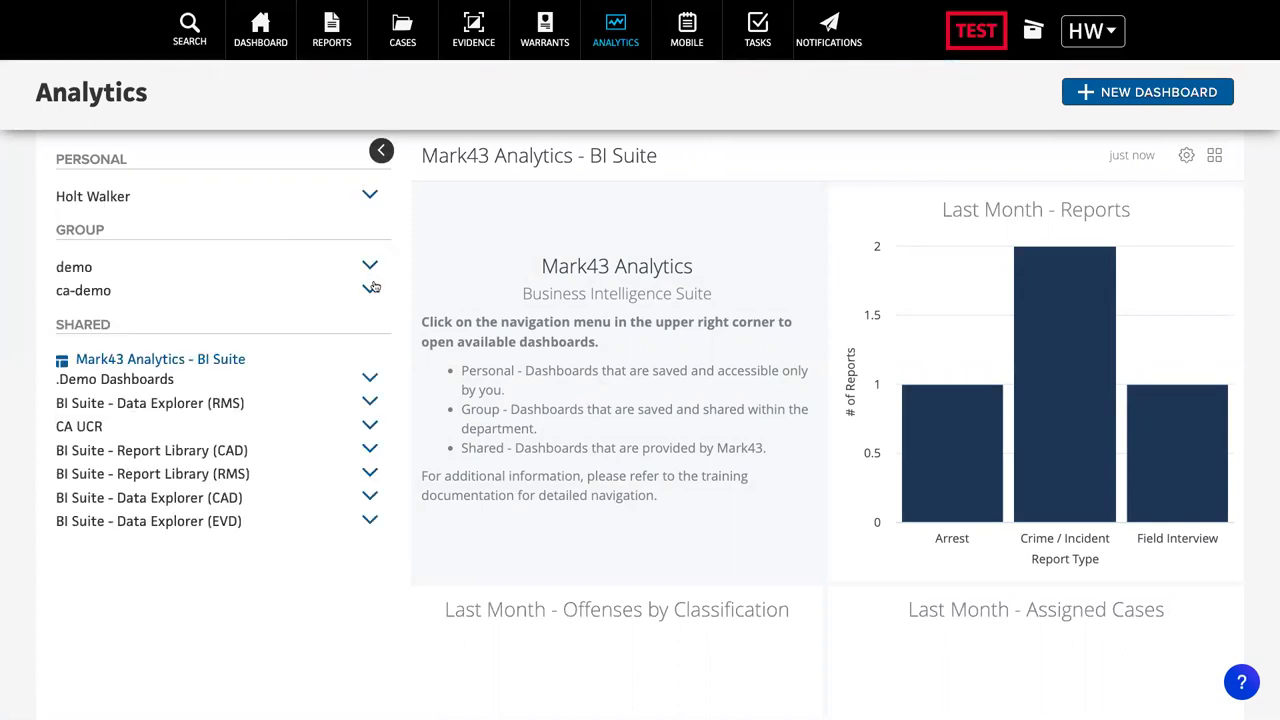
{"action": "left_click", "coordinate": [370, 288]}
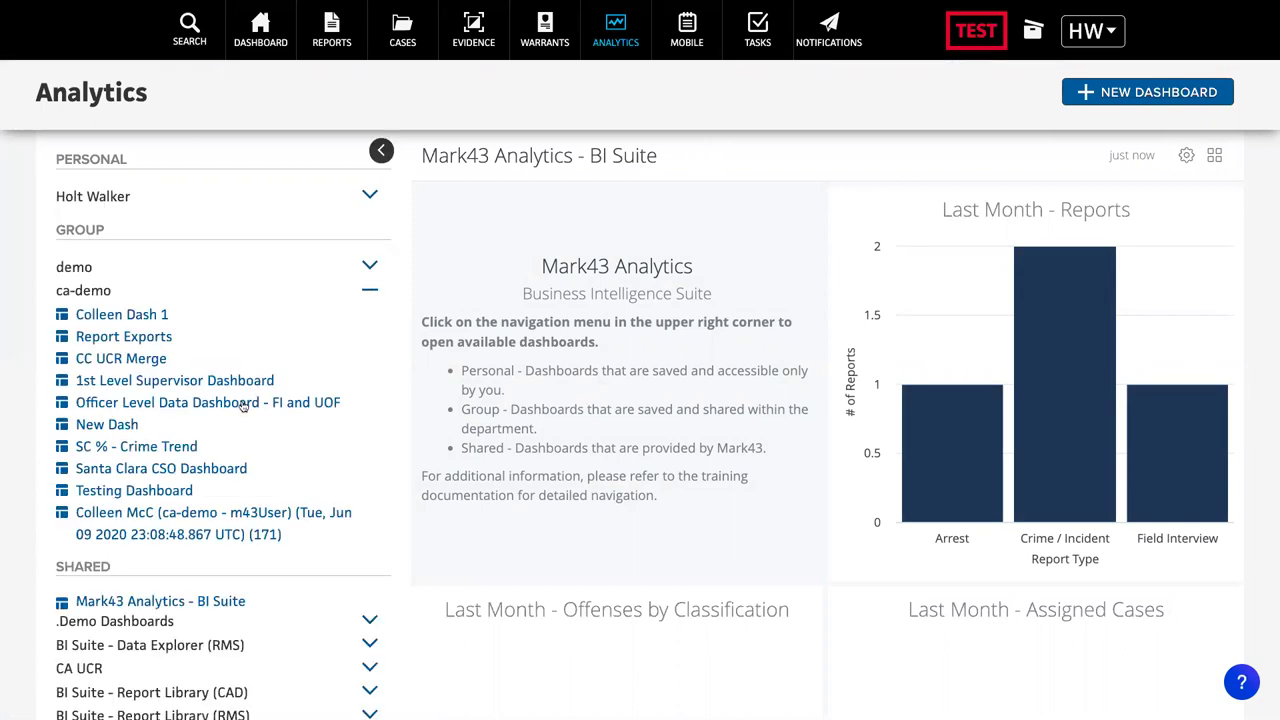
{"action": "left_click", "coordinate": [242, 405]}
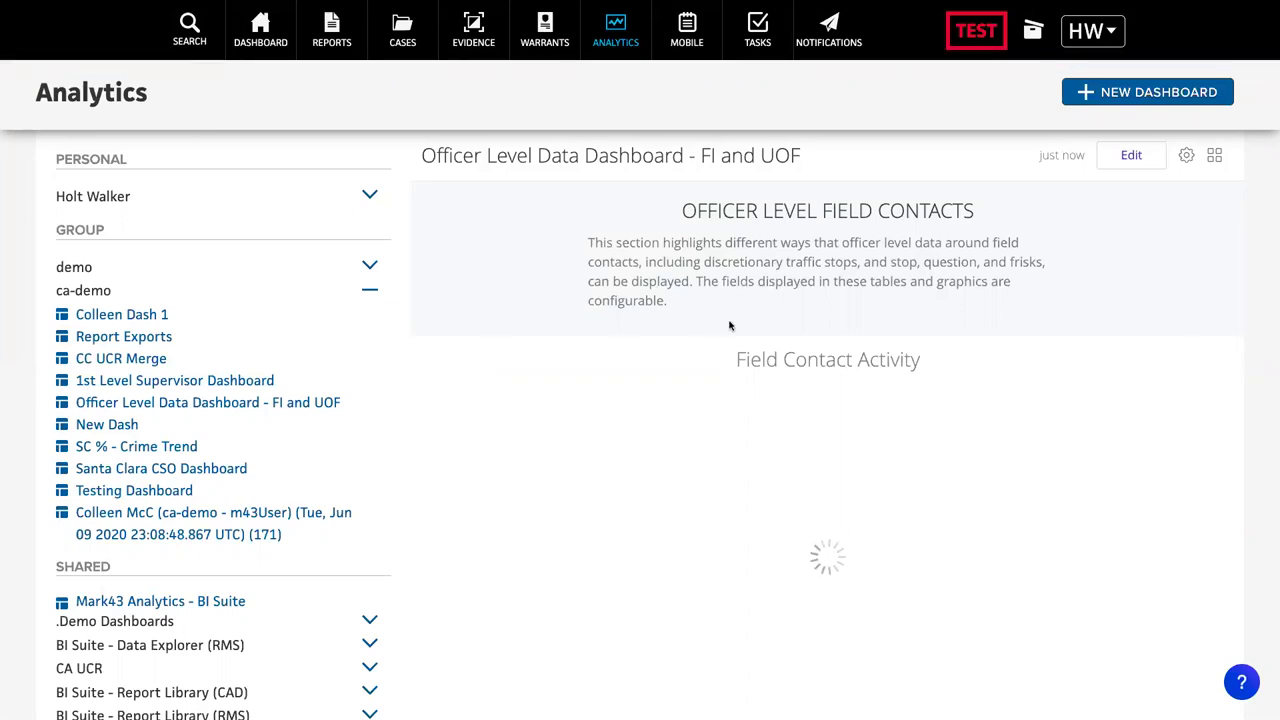
{"action": "scroll", "coordinate": [744, 339], "scroll_direction": "down", "scroll_amount": 5}
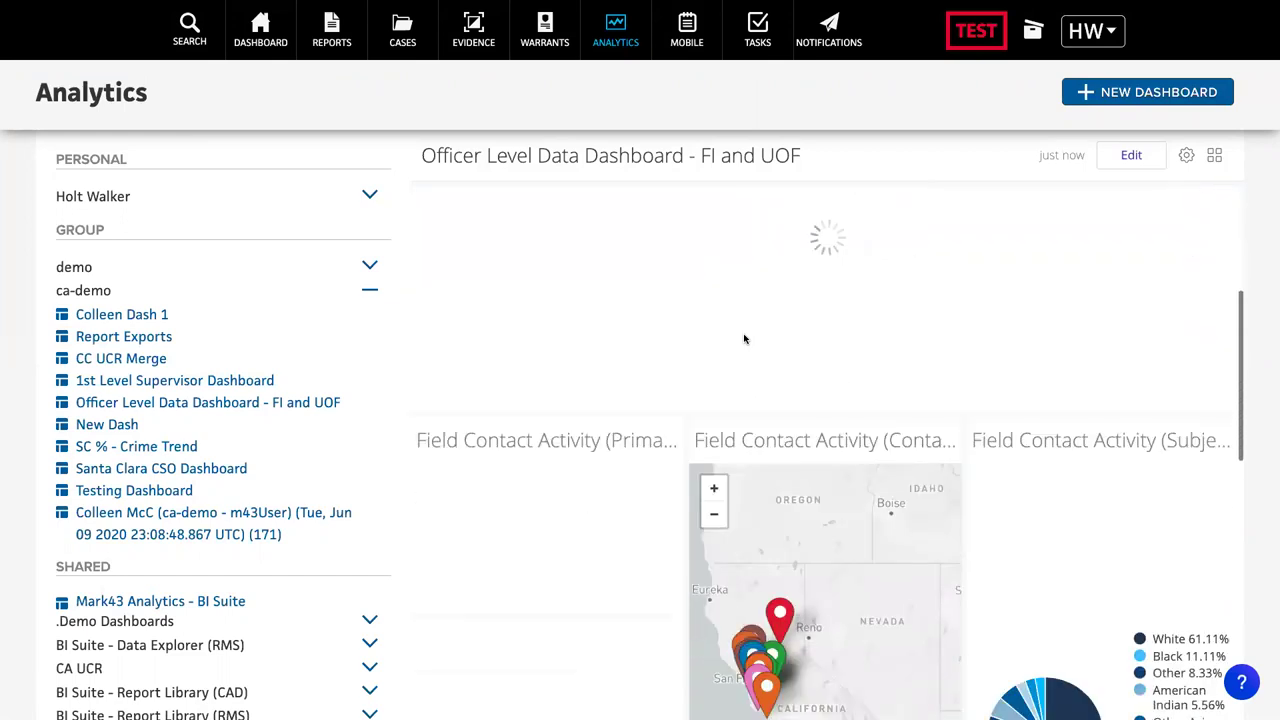
{"action": "scroll", "coordinate": [744, 335], "scroll_direction": "down", "scroll_amount": 2}
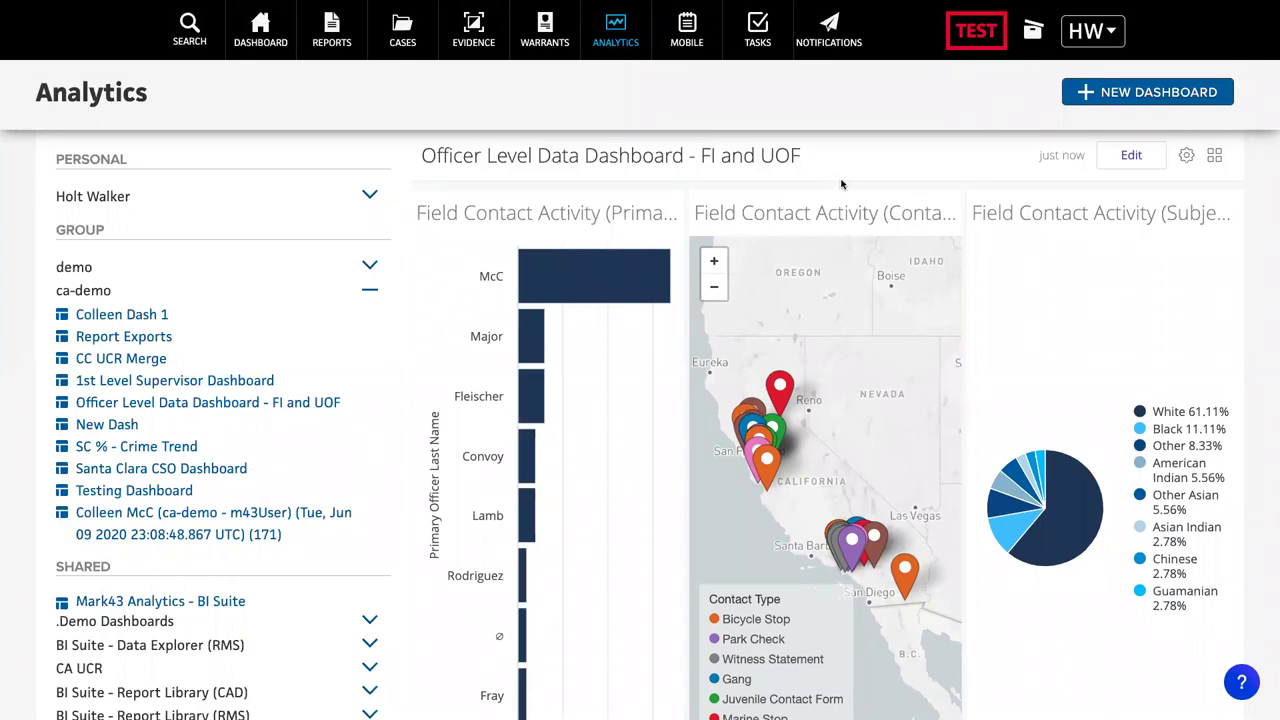
{"action": "mouse_move", "coordinate": [887, 208]}
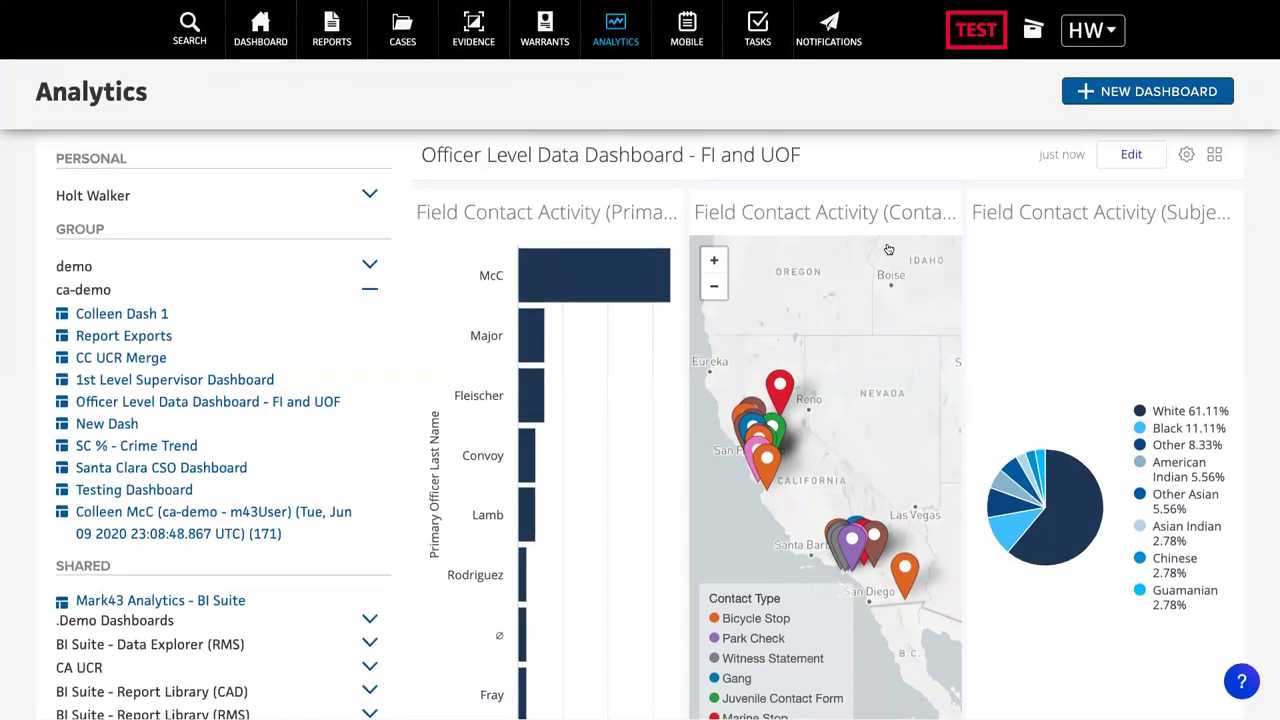
{"action": "scroll", "coordinate": [885, 292], "scroll_direction": "down", "scroll_amount": 1}
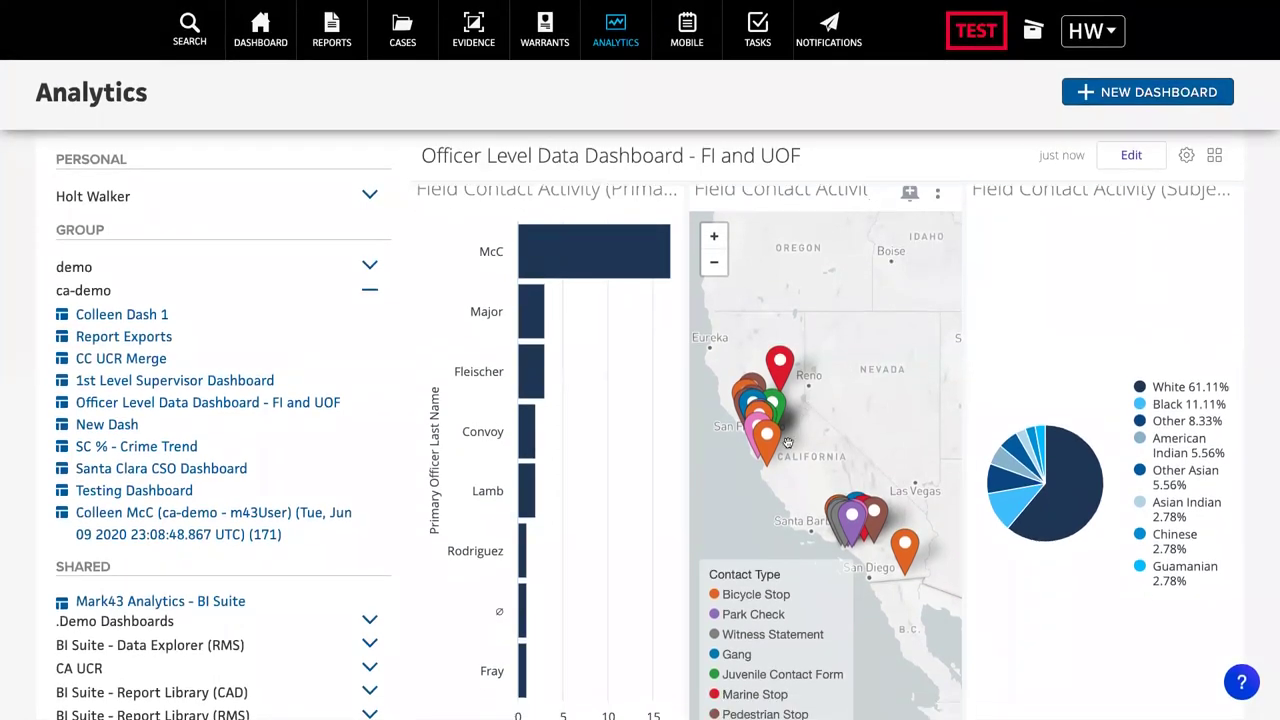
{"action": "scroll", "coordinate": [848, 513], "scroll_direction": "down", "scroll_amount": 2}
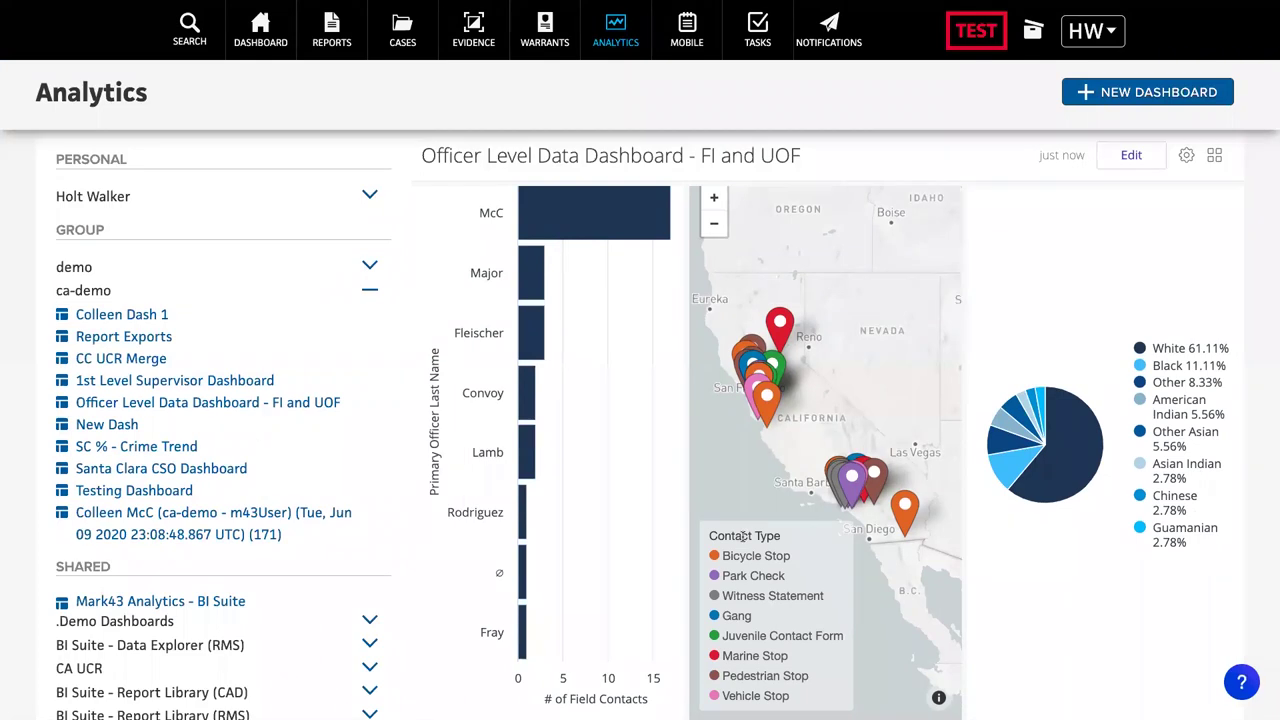